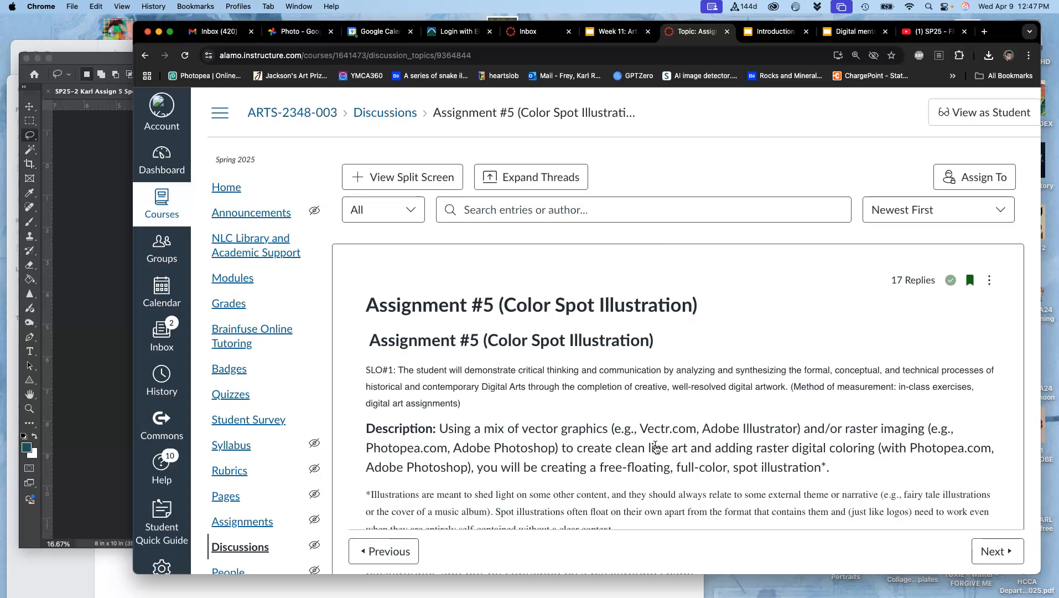
# Review the Assignment #5 (Color Spot Illustration) directions, process examples and posted student sketches in the discussion
pyautogui.scroll(-15, 656, 449)
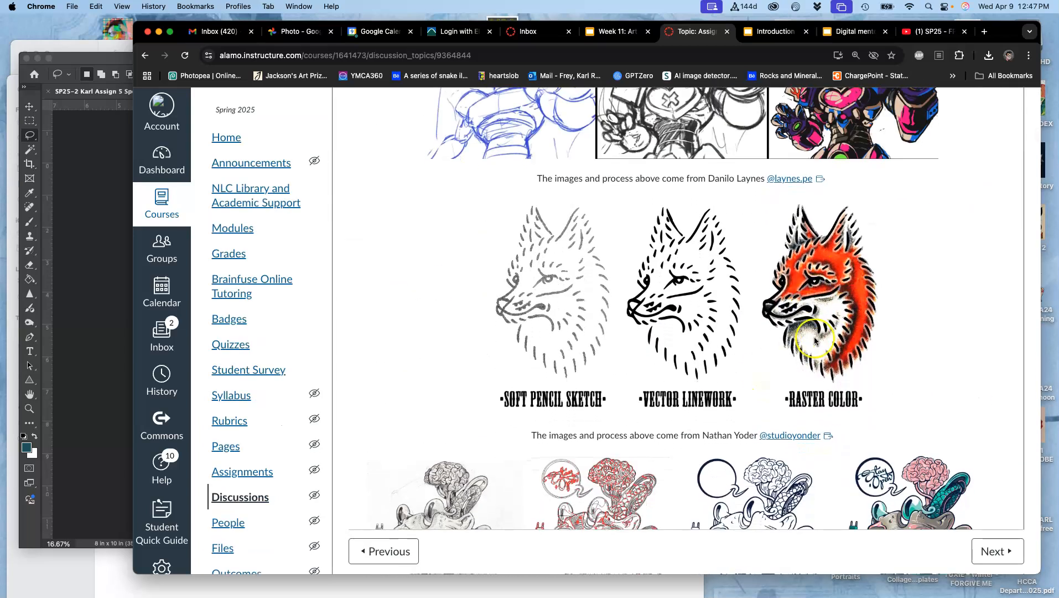
pyautogui.scroll(-5, 836, 336)
pyautogui.scroll(-1, 836, 336)
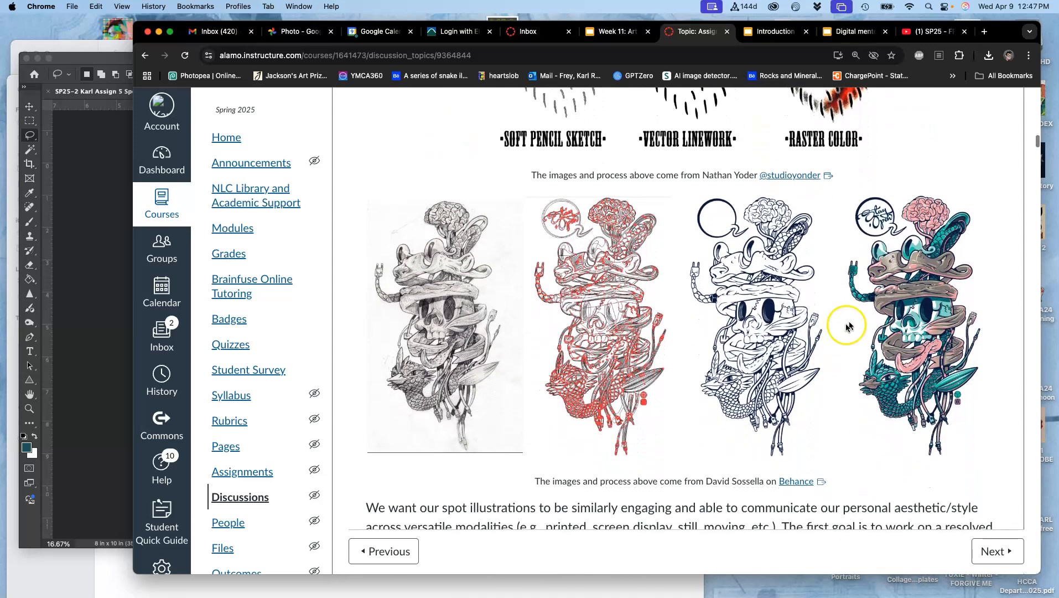
pyautogui.scroll(-15, 909, 347)
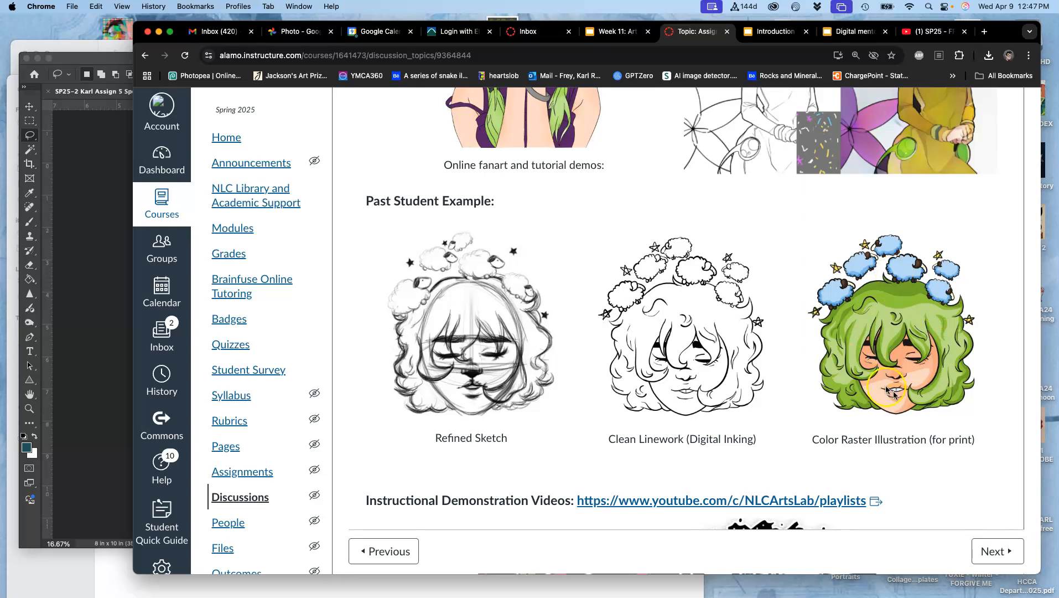
pyautogui.scroll(-6, 916, 379)
pyautogui.scroll(-3, 916, 379)
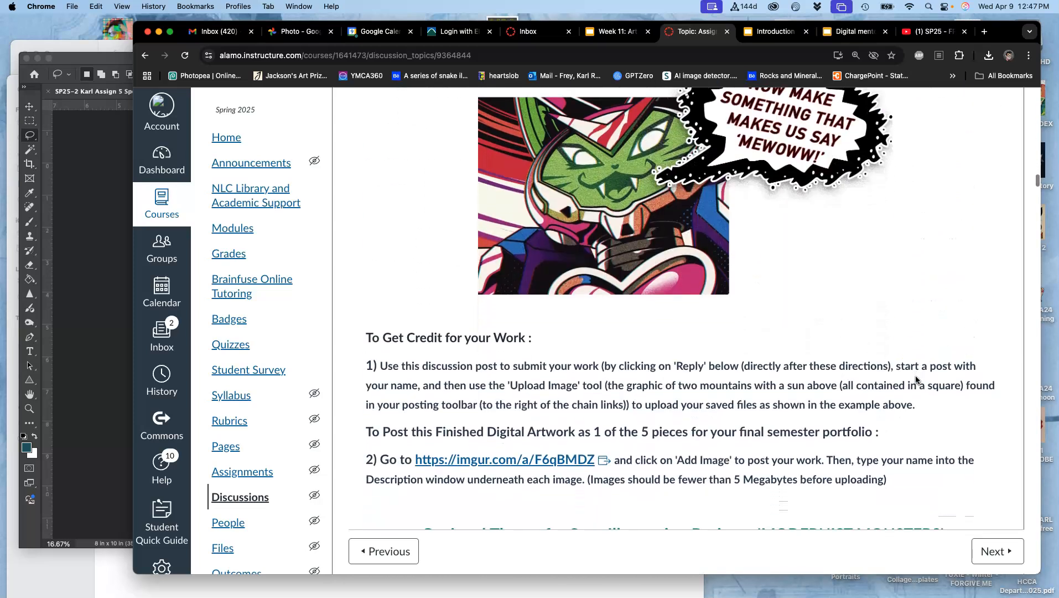
pyautogui.scroll(-20, 916, 379)
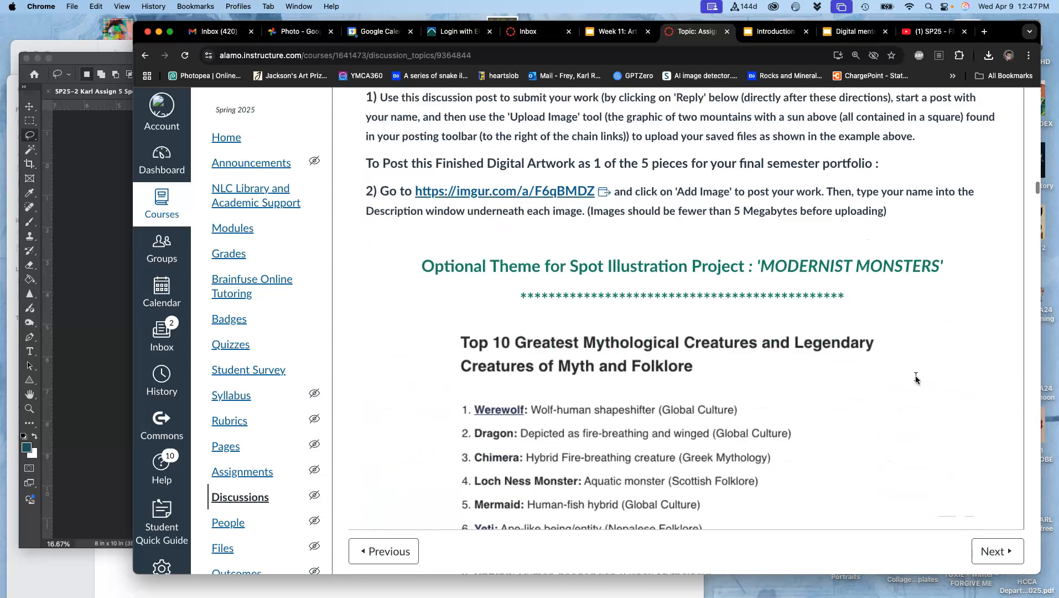
pyautogui.scroll(-20, 916, 380)
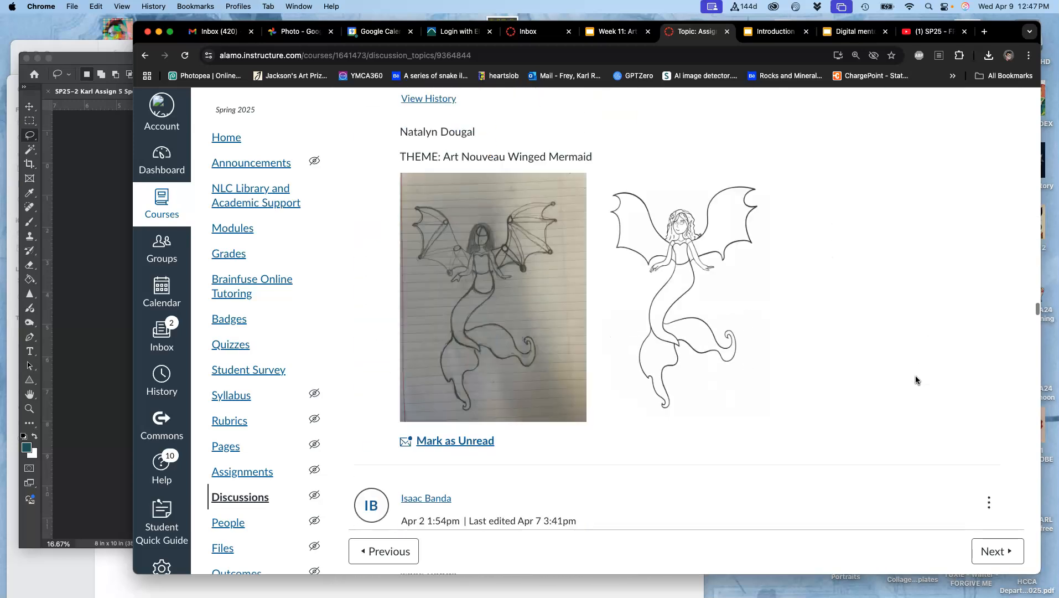
pyautogui.scroll(-20, 916, 379)
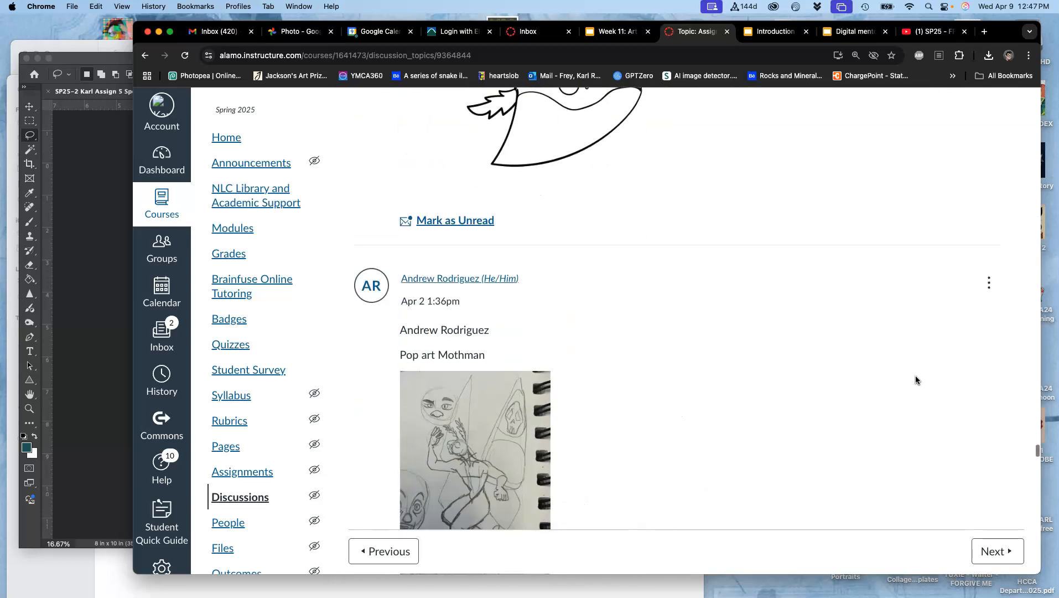
pyautogui.scroll(-20, 916, 380)
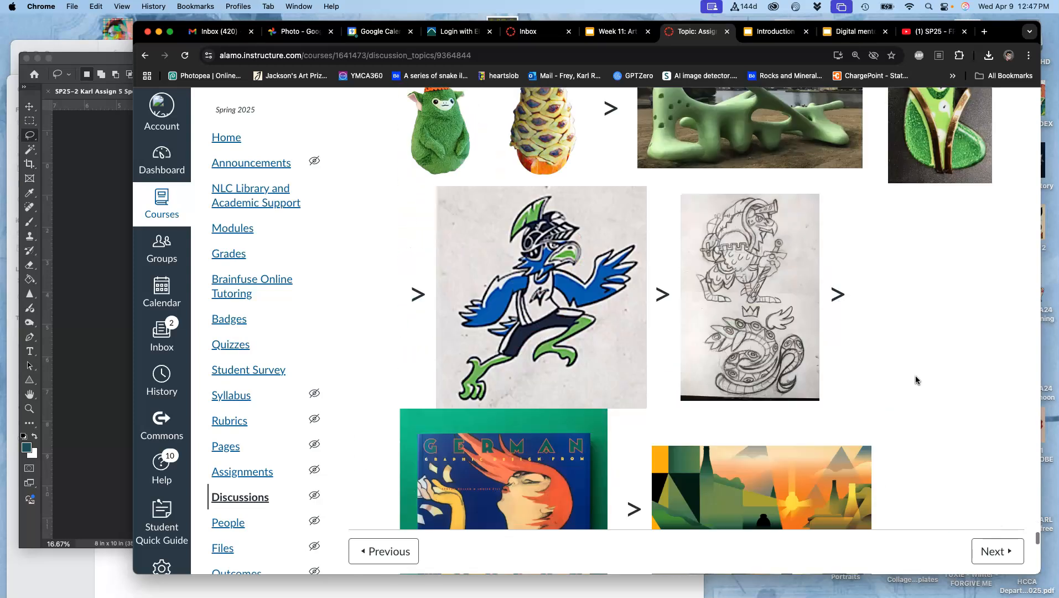
# Examine the Art Deco KnightHawk Humanoid post's visual references, rough line art sketch, loose color composite and clean vector line art
pyautogui.scroll(12, 823, 416)
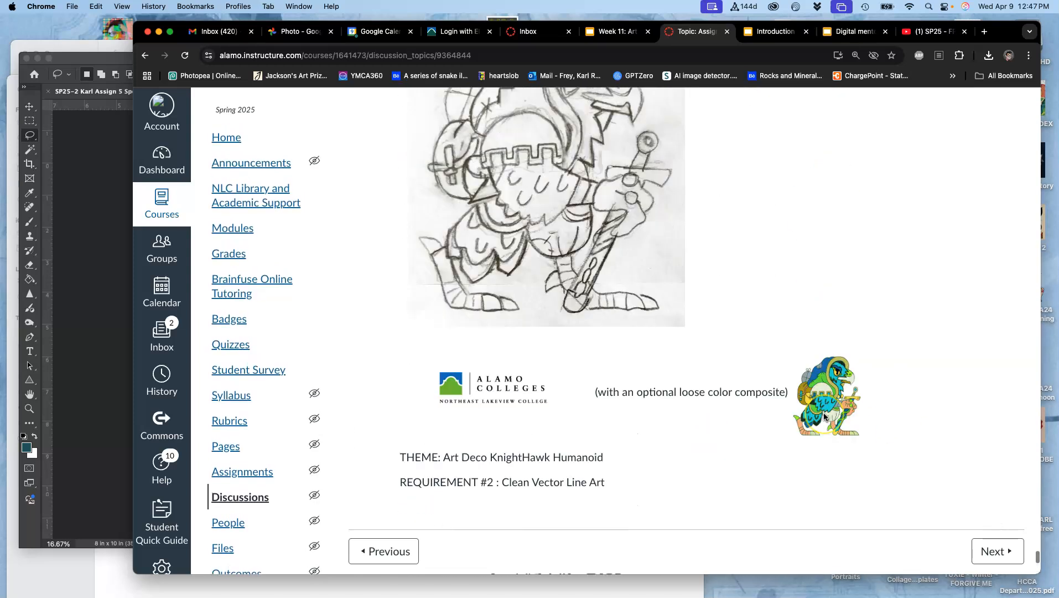
pyautogui.click(606, 348)
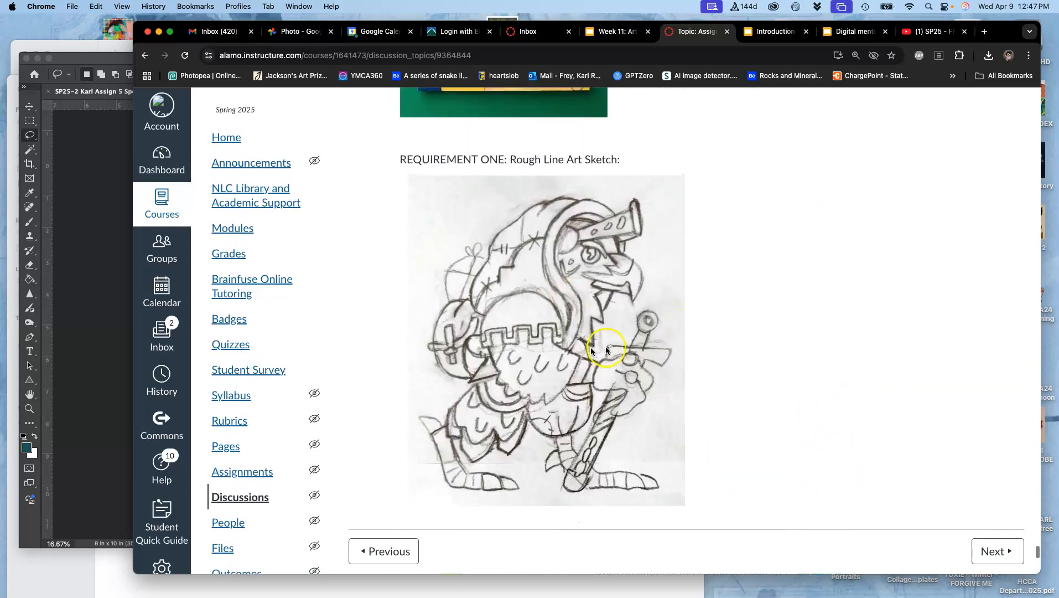
pyautogui.scroll(3, 596, 328)
pyautogui.scroll(-15, 596, 327)
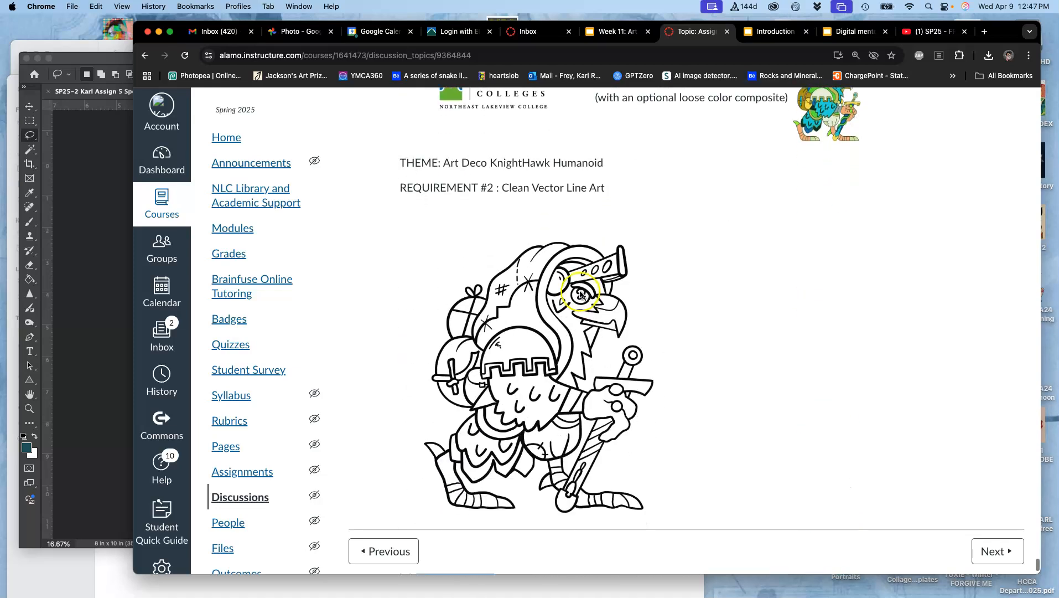
pyautogui.scroll(5, 570, 376)
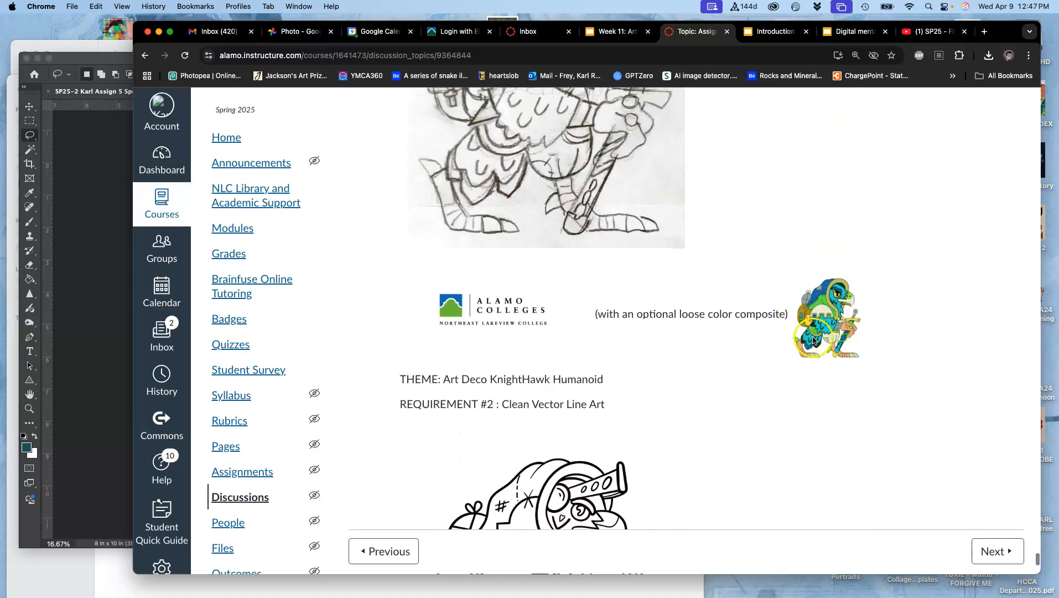
pyautogui.scroll(2, 720, 343)
pyautogui.scroll(10, 510, 398)
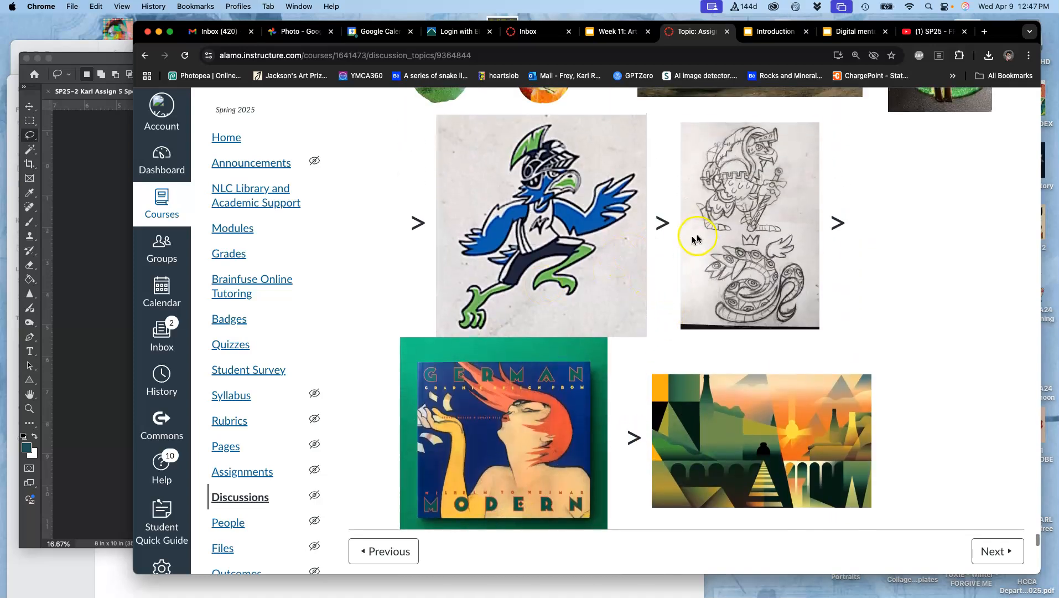
pyautogui.scroll(2, 637, 269)
pyautogui.scroll(-5, 634, 272)
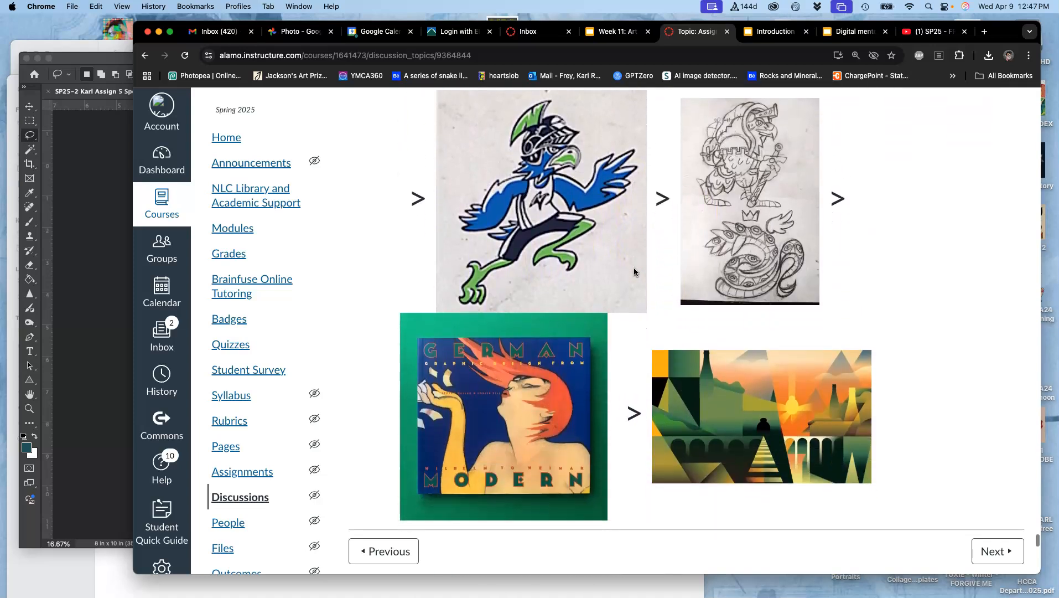
pyautogui.scroll(-20, 654, 388)
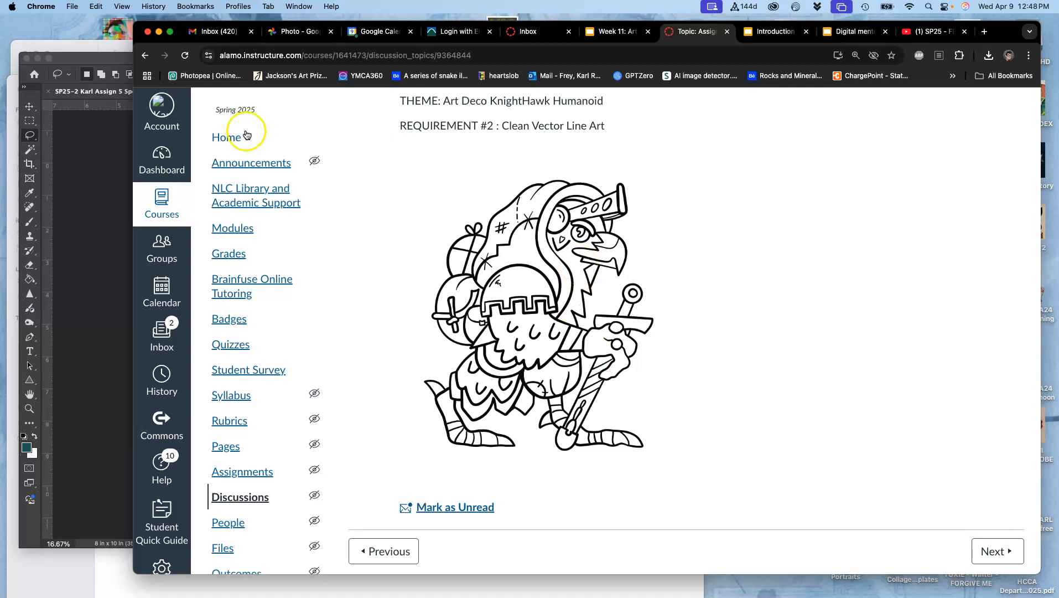
# Switch to Photoshop, enlarge its window to fill the display and fit the whole illustration in view
pyautogui.click(99, 176)
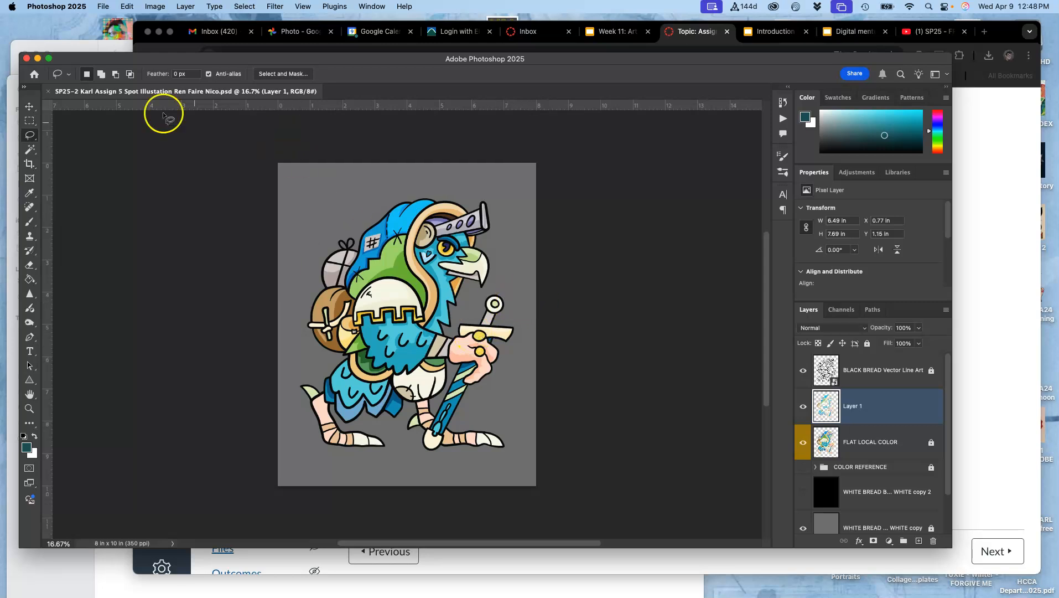
pyautogui.click(49, 59)
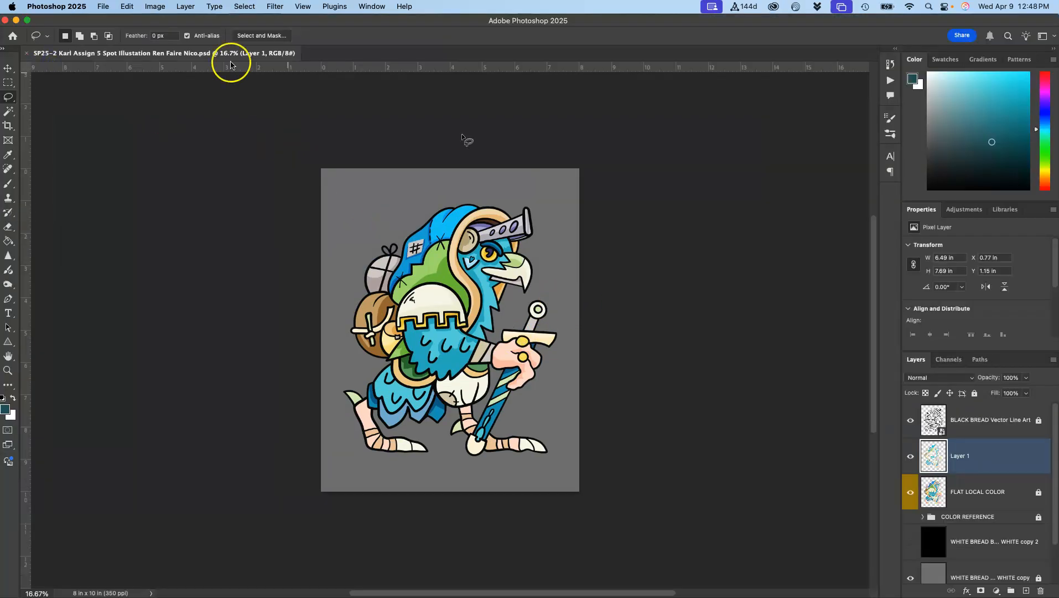
pyautogui.press('super+0')
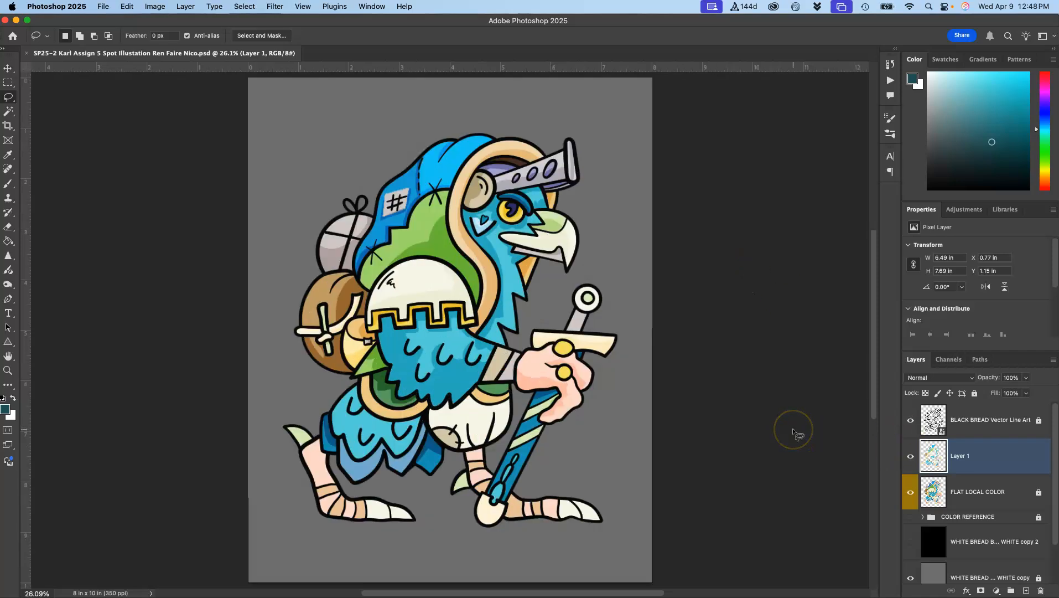
# Hide Layer 1 and show the COLOR REFERENCE group around the character
pyautogui.click(911, 457)
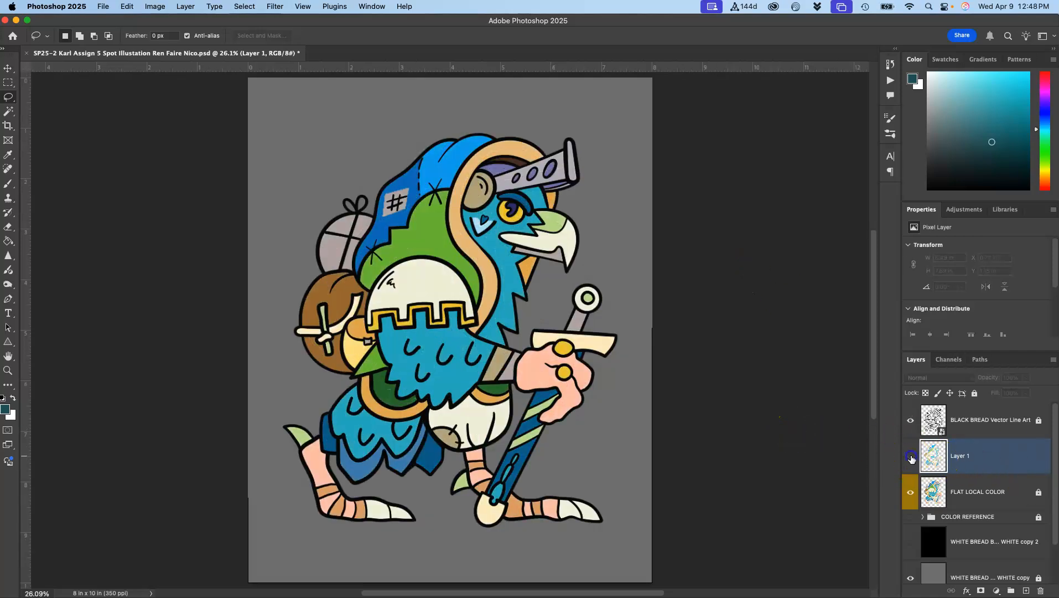
pyautogui.click(911, 516)
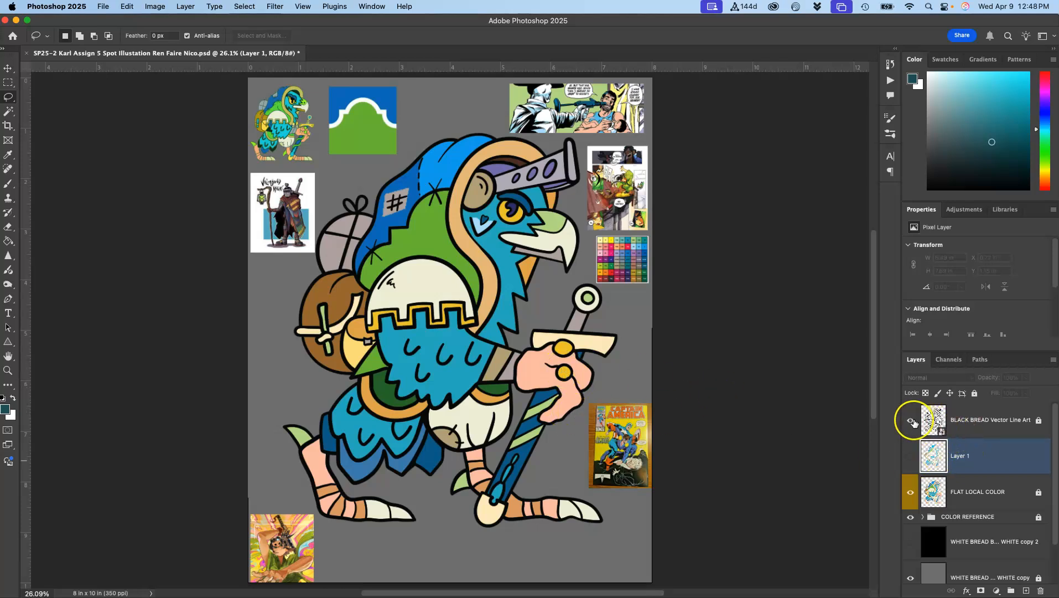
# Compare the flat colors with and without the BLACK BREAD Vector Line Art layer, leaving the line art shown
pyautogui.click(911, 421)
pyautogui.click(911, 421)
pyautogui.click(911, 421)
pyautogui.click(911, 421)
pyautogui.click(911, 421)
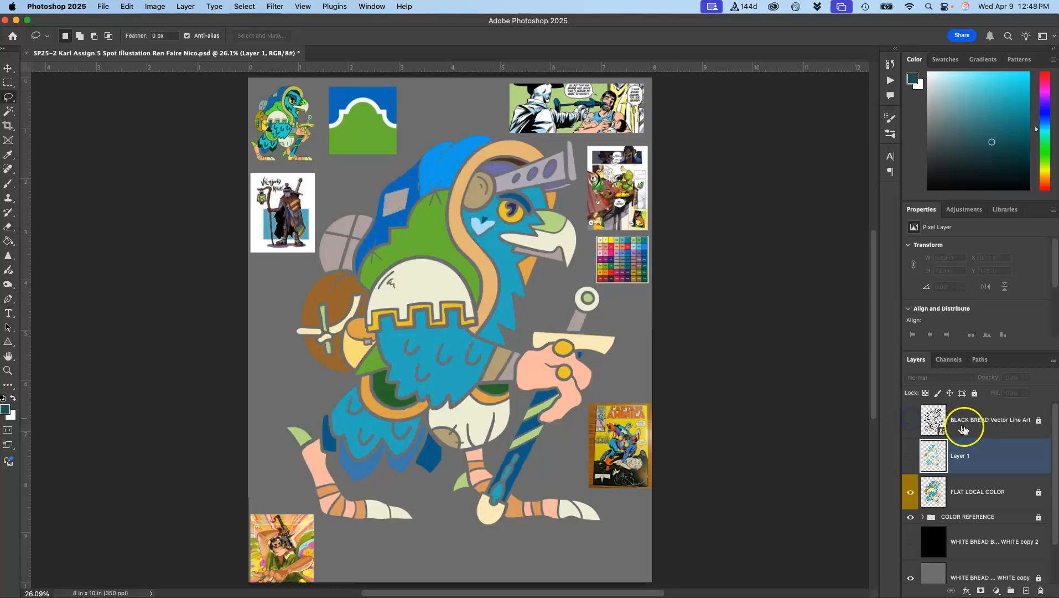
pyautogui.click(911, 421)
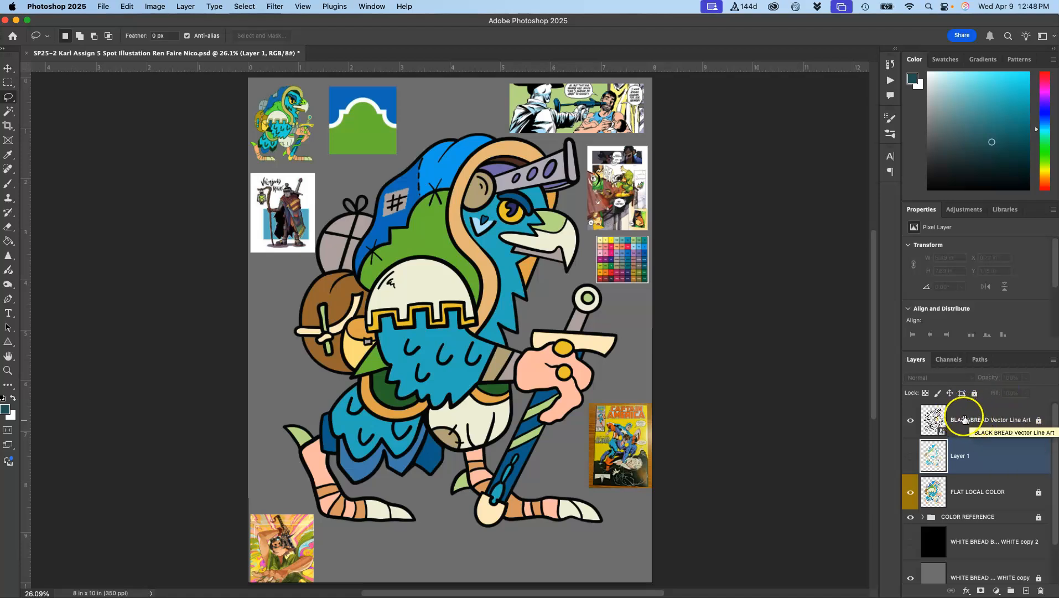
# Preview the artwork without the gray background and with the blank white layer toggled off and on, then show both backgrounds
pyautogui.scroll(-2, 938, 554)
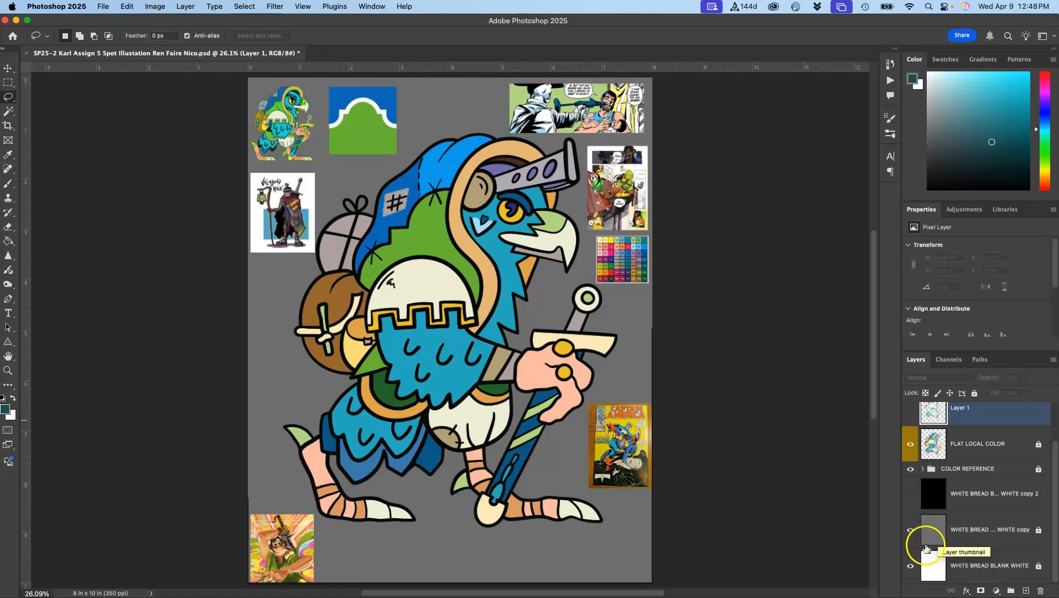
pyautogui.click(910, 530)
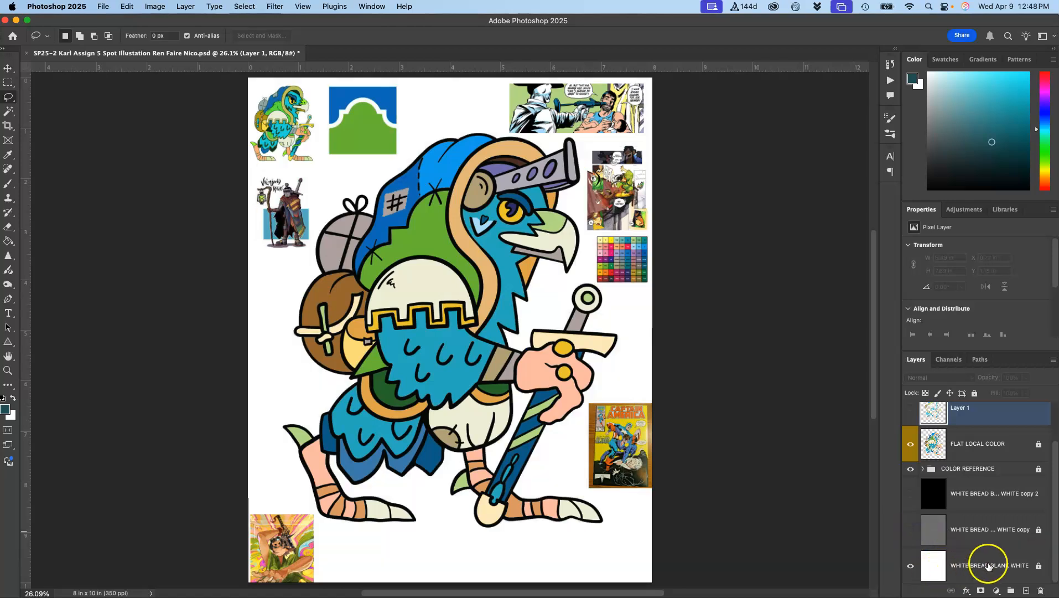
pyautogui.click(911, 566)
pyautogui.click(911, 567)
pyautogui.click(911, 567)
pyautogui.click(911, 566)
pyautogui.click(911, 531)
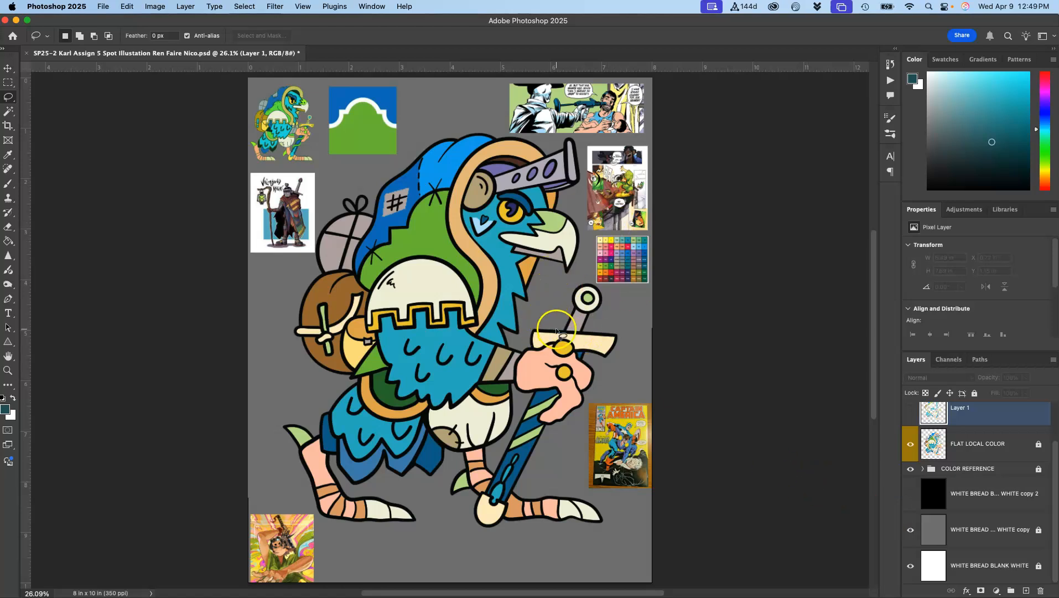
# Preview the artwork against the black background layer, hide that layer again and lock it completely
pyautogui.click(912, 493)
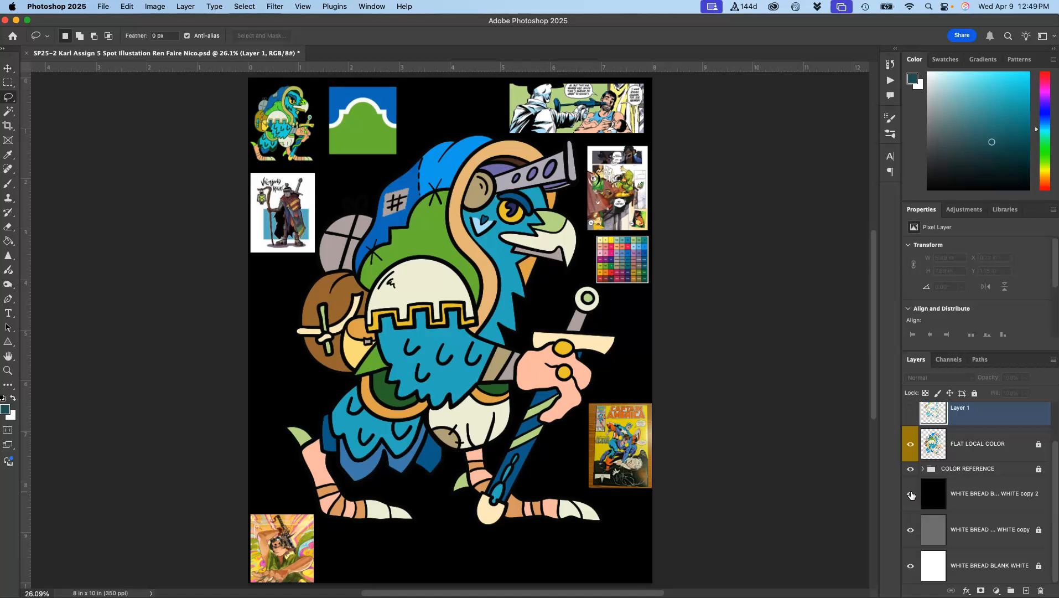
pyautogui.click(911, 494)
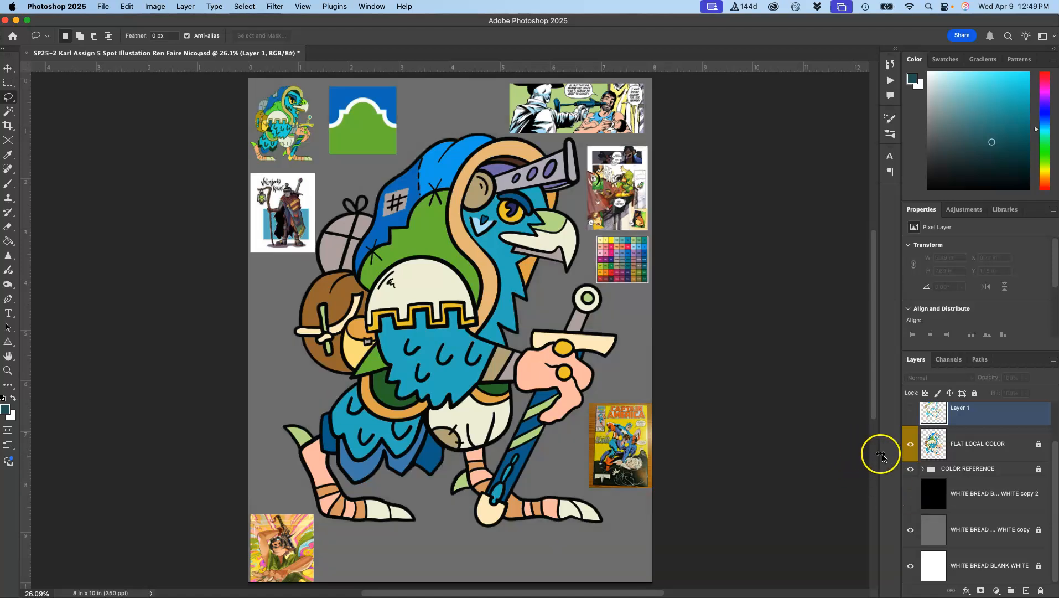
pyautogui.click(1013, 501)
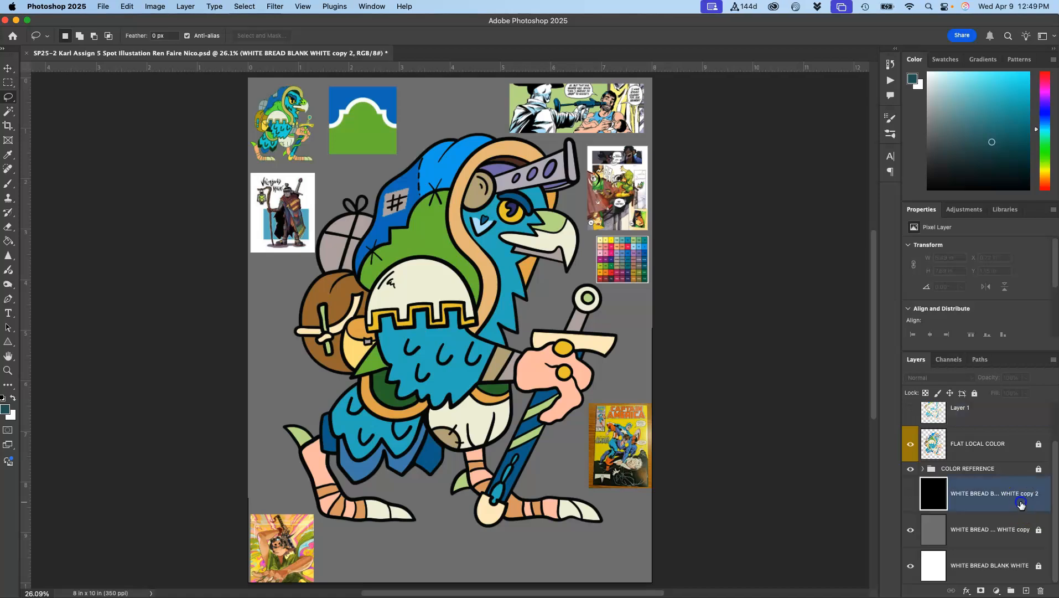
pyautogui.click(974, 394)
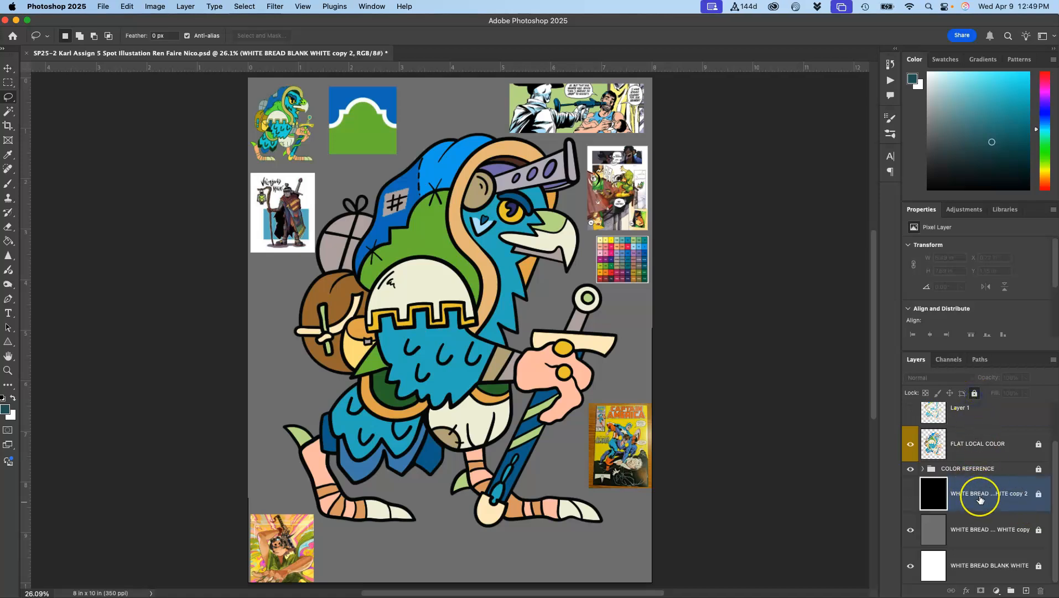
# Show Layer 1 again and rename it DUOTONE Highlights
pyautogui.scroll(2, 980, 491)
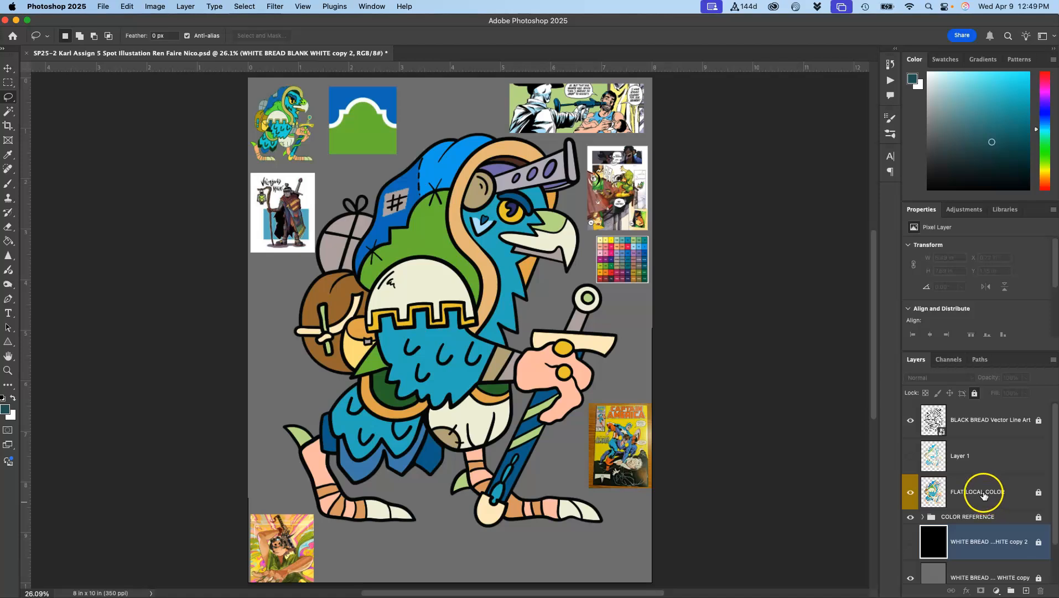
pyautogui.click(910, 456)
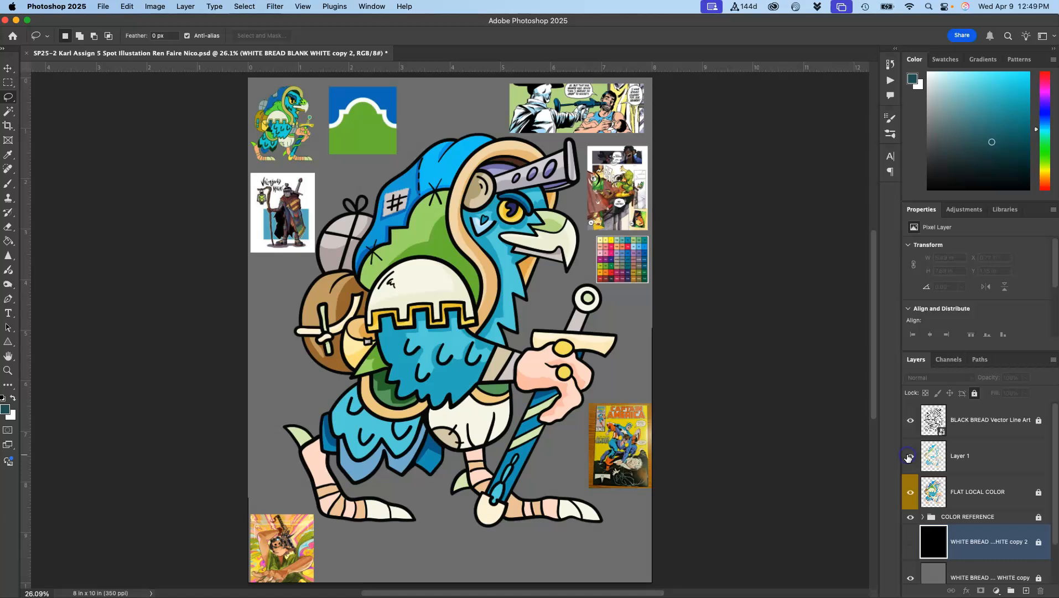
pyautogui.click(1001, 458)
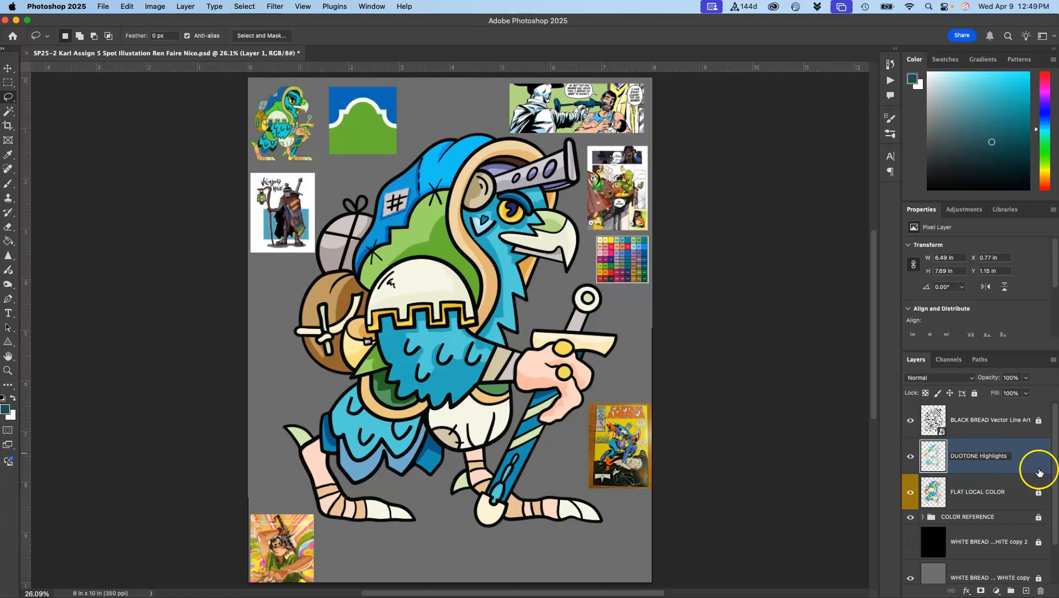
pyautogui.press('Return')
# Hide the DUOTONE Highlights layer and duplicate the FLAT LOCAL COLOR layer
pyautogui.click(910, 456)
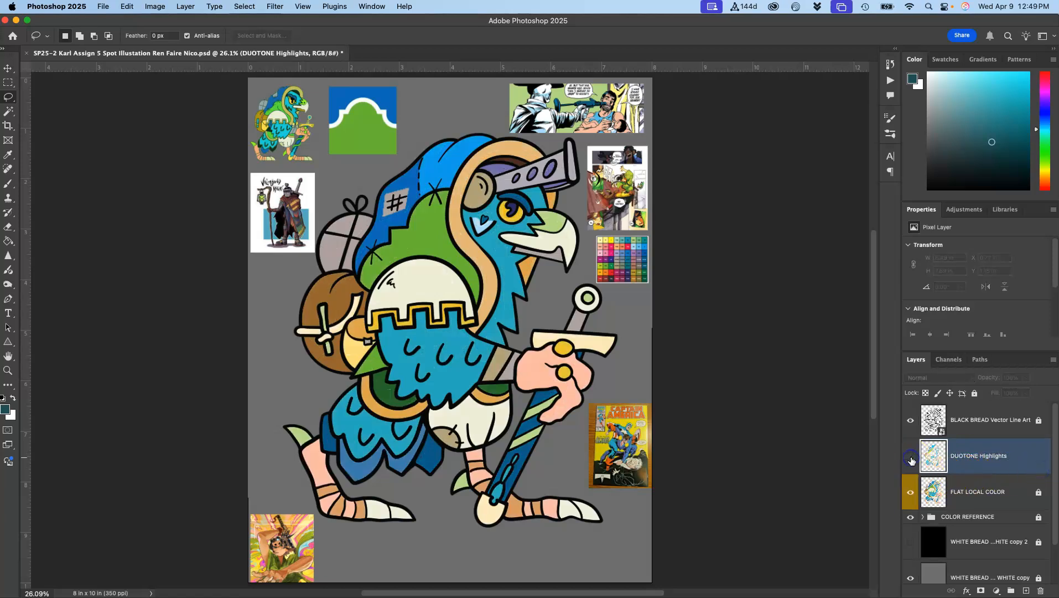
pyautogui.click(979, 500)
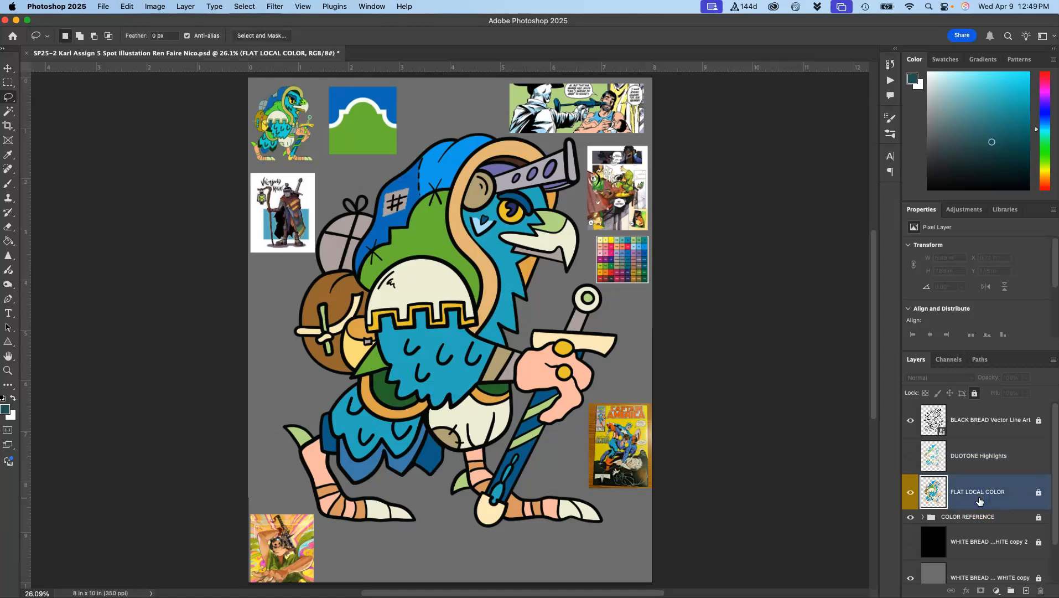
pyautogui.press('super+j')
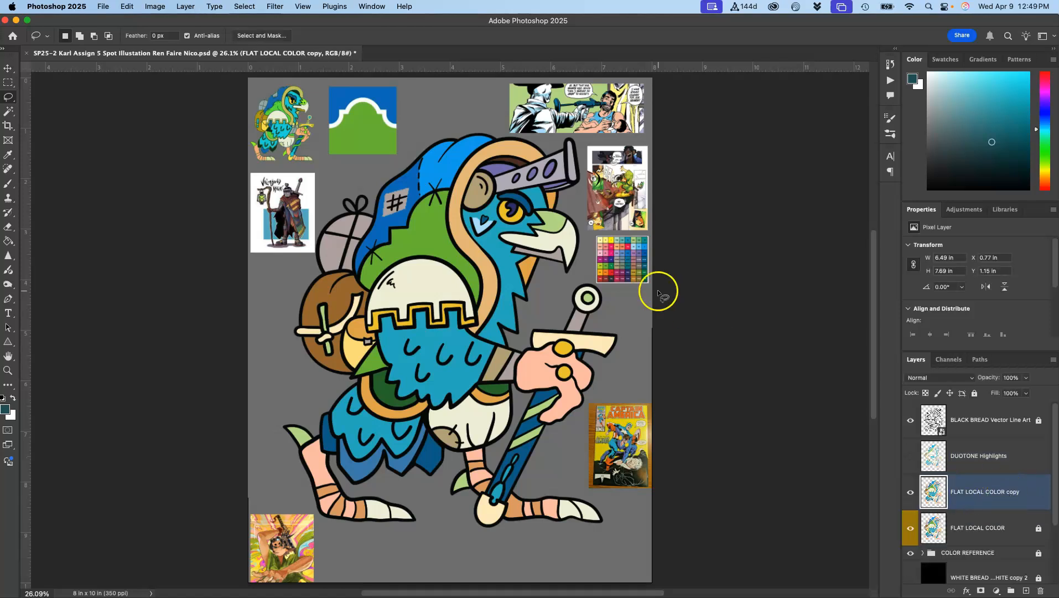
# Brighten the FLAT LOCAL COLOR copy layer with a Levels adjustment, setting the midtone input level to 1.86
pyautogui.click(155, 7)
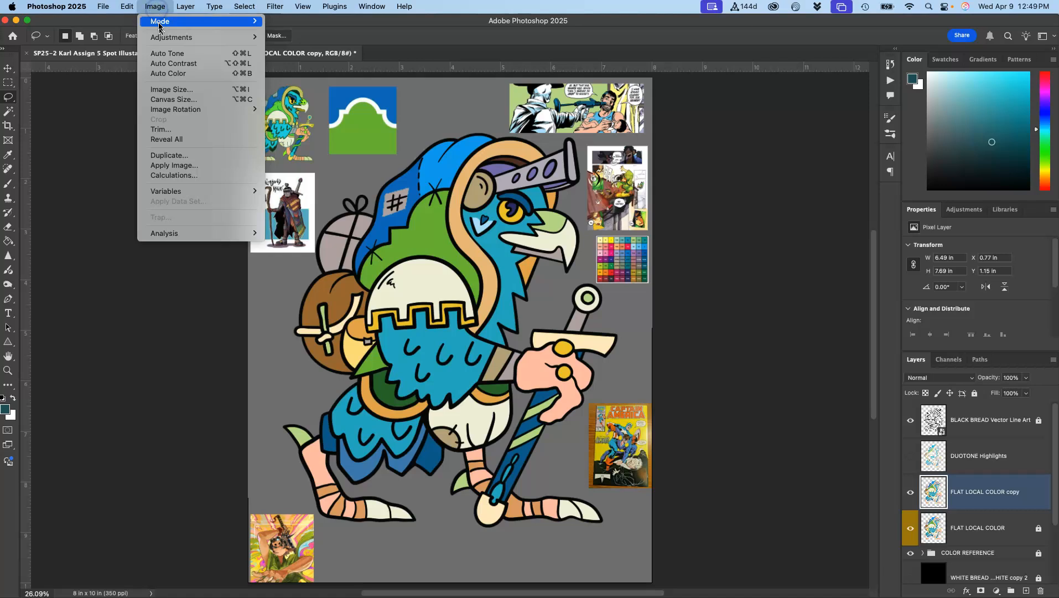
pyautogui.moveTo(162, 40)
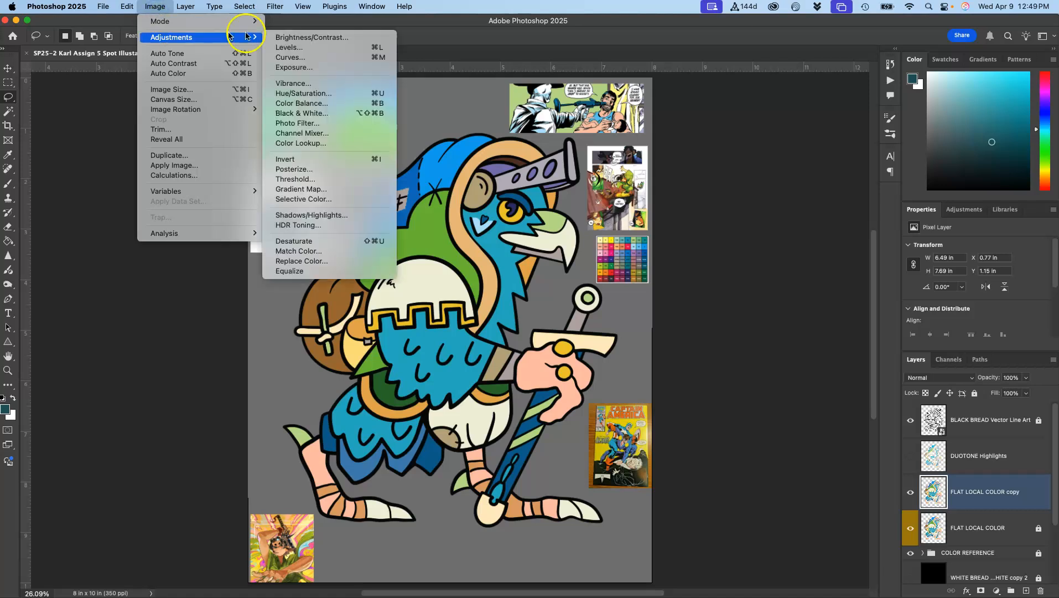
pyautogui.click(354, 47)
pyautogui.moveTo(733, 230); pyautogui.dragTo(708, 231)
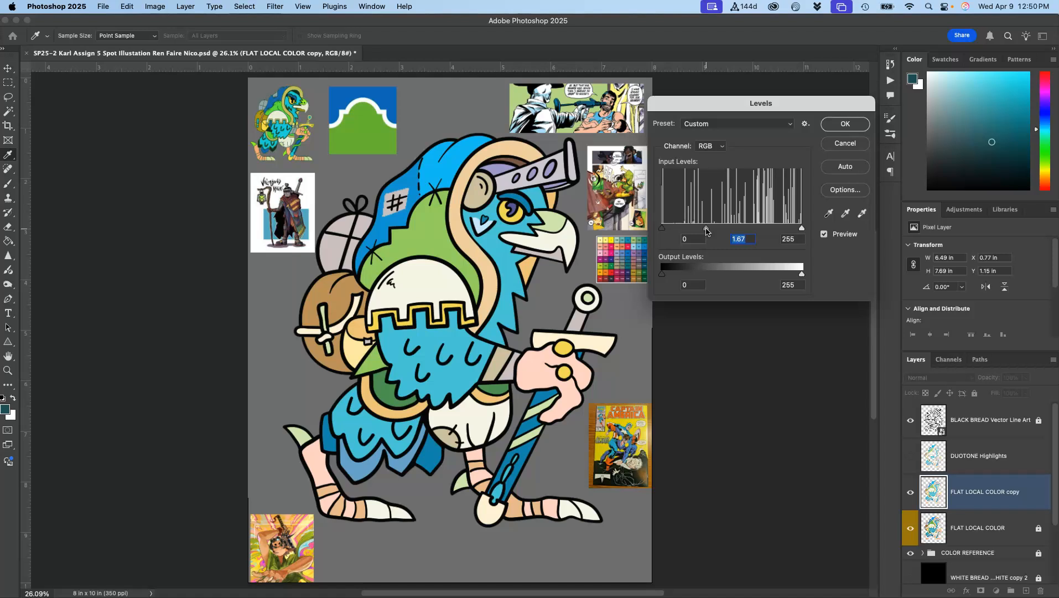
pyautogui.moveTo(724, 227); pyautogui.dragTo(701, 227)
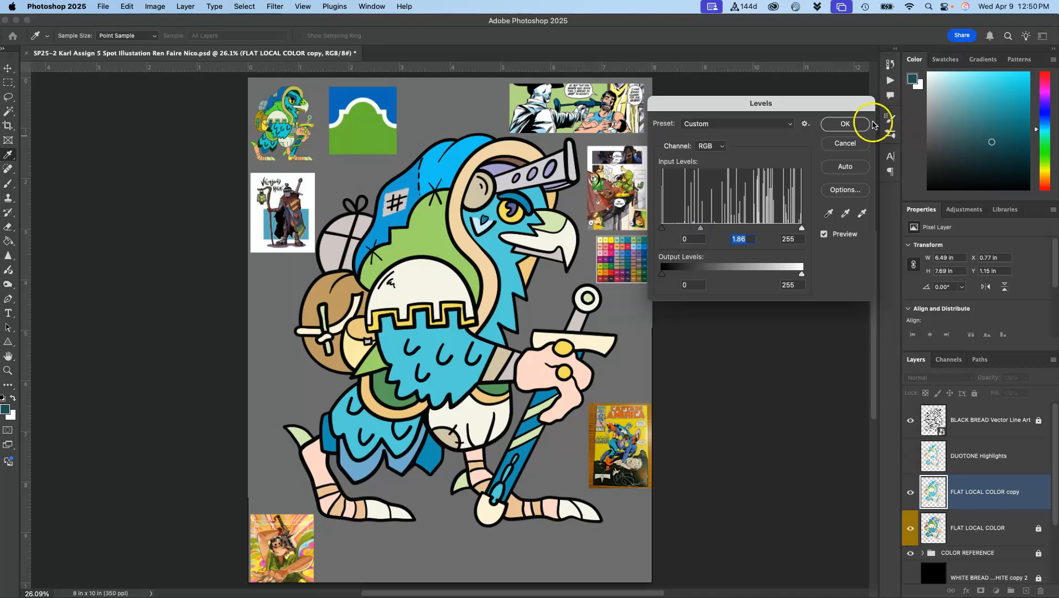
pyautogui.click(845, 124)
# Compare the brightened copy with the original flat colors by toggling the copy layer's visibility, leaving it shown
pyautogui.click(911, 492)
pyautogui.click(910, 492)
pyautogui.click(910, 492)
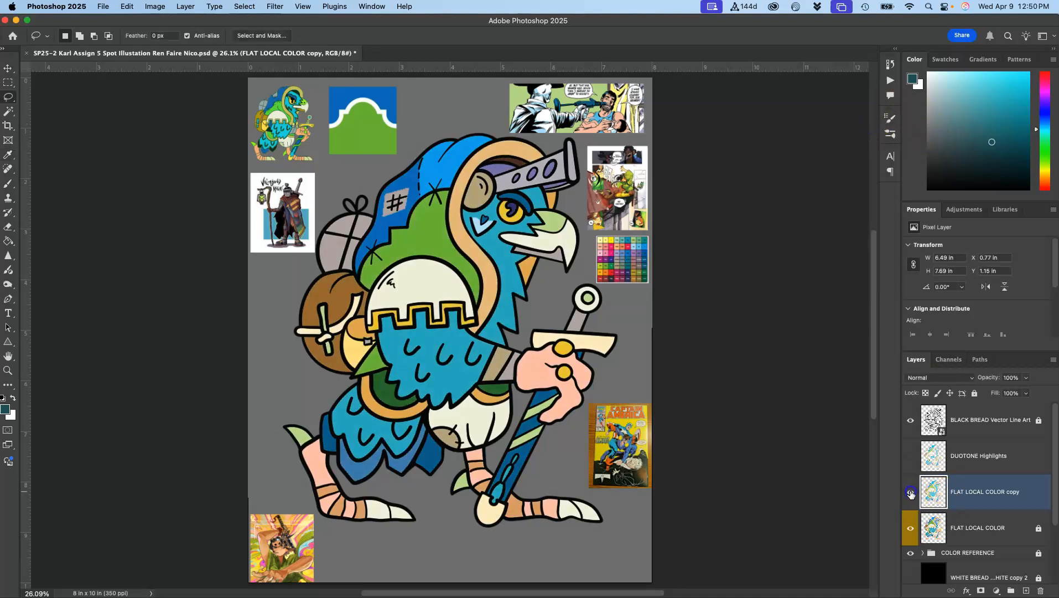
pyautogui.click(910, 492)
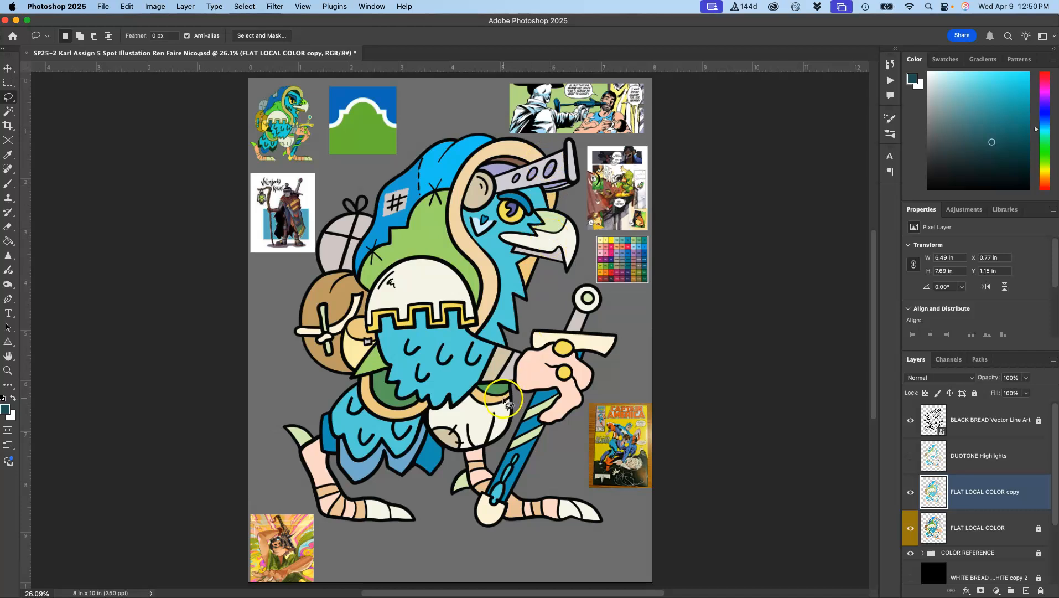
# Lasso the shadow side of the cream pants on the copy layer, delete the brightened color there and deselect
pyautogui.moveTo(503, 402); pyautogui.dragTo(501, 421)
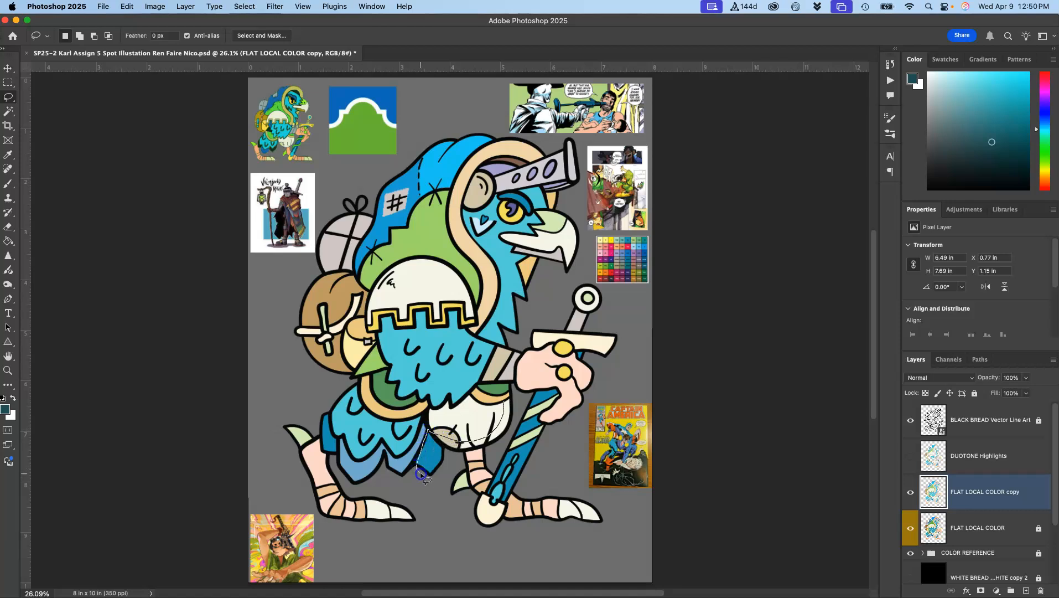
pyautogui.moveTo(457, 450); pyautogui.dragTo(467, 460)
pyautogui.moveTo(508, 433); pyautogui.dragTo(513, 423)
pyautogui.moveTo(508, 399); pyautogui.dragTo(508, 400)
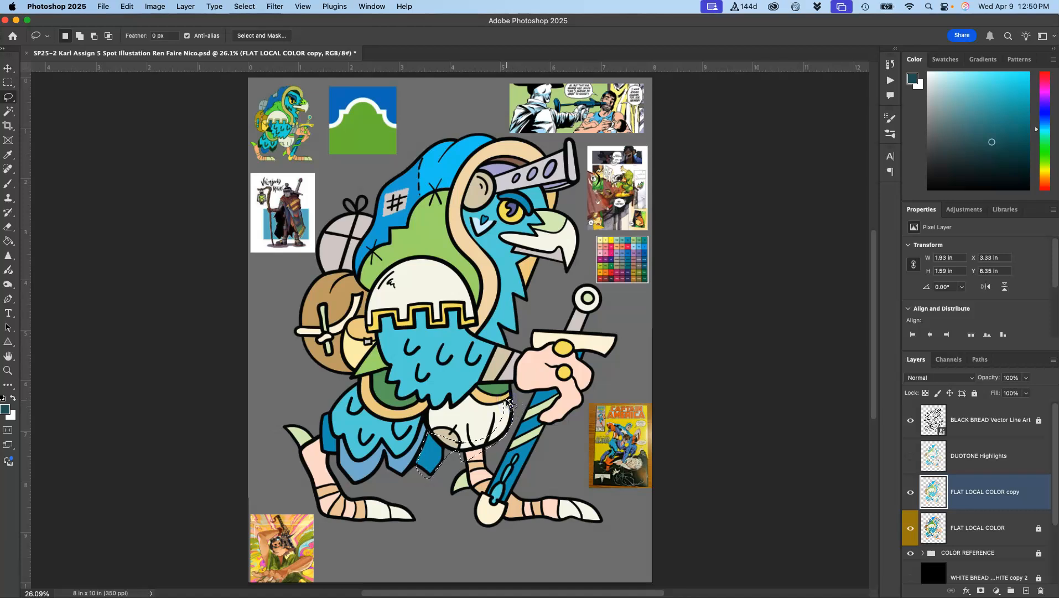
pyautogui.press('BackSpace')
pyautogui.click(263, 424)
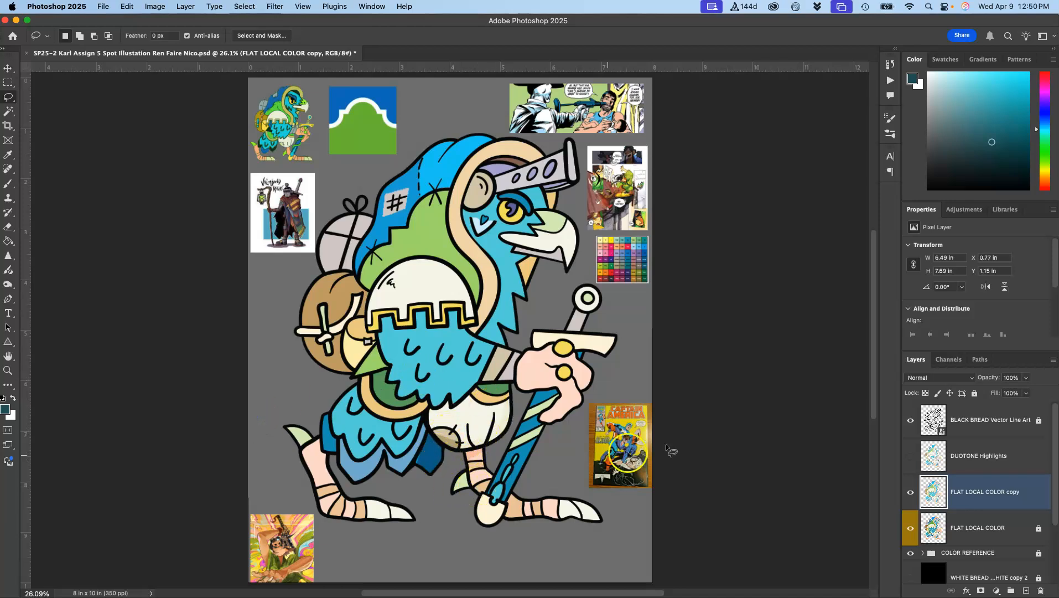
# Delete the FLAT LOCAL COLOR copy layer, and show and select the DUOTONE Highlights layer
pyautogui.click(972, 494)
pyautogui.press('BackSpace')
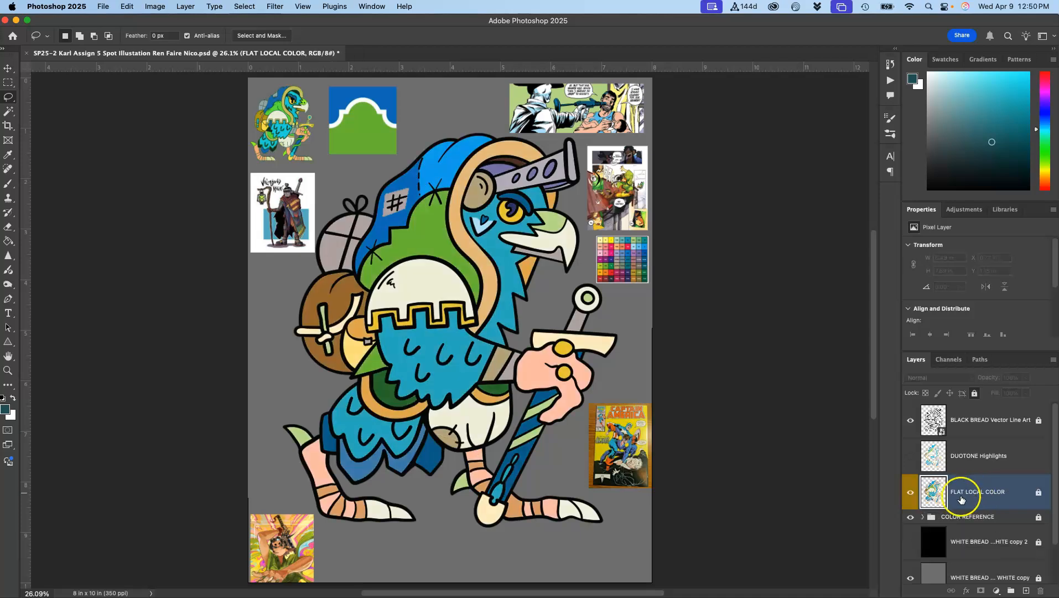
pyautogui.click(911, 456)
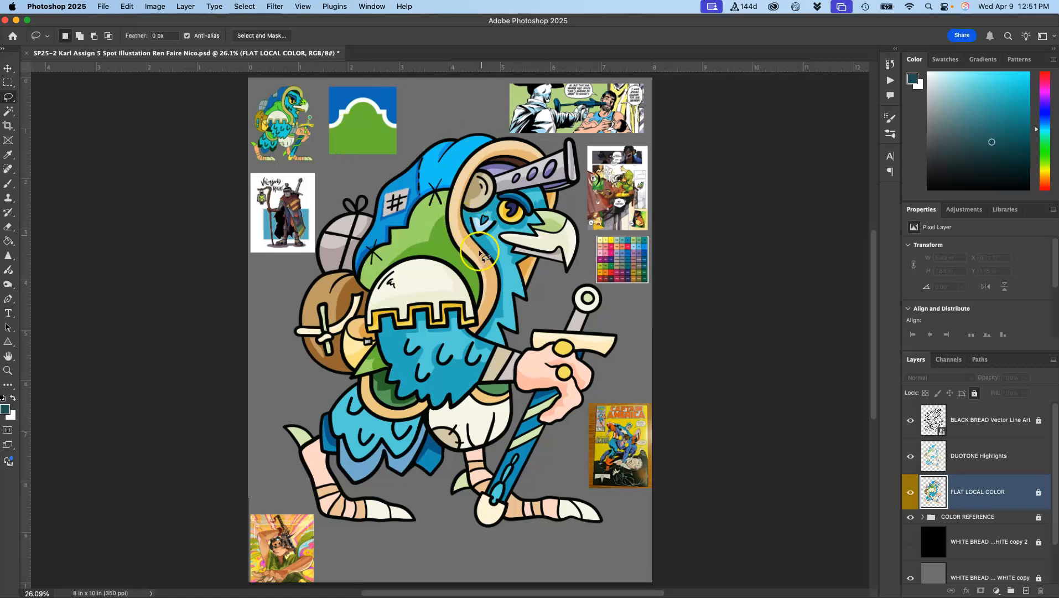
pyautogui.scroll(-2, 470, 271)
pyautogui.scroll(1, 470, 271)
pyautogui.hscroll(-1, 470, 272)
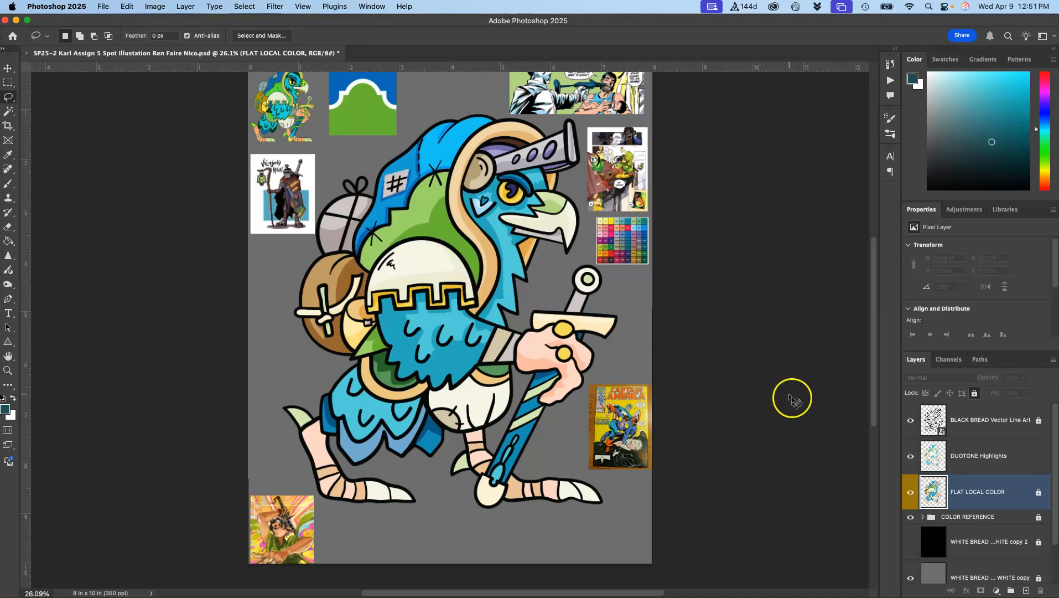
pyautogui.click(989, 467)
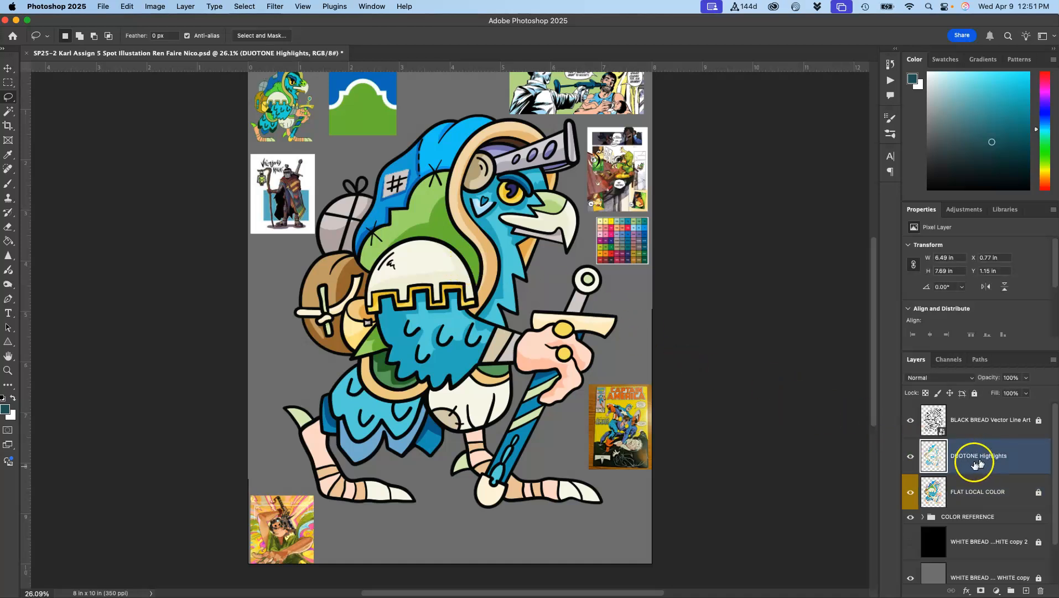
# Compare the artwork at 50% zoom with the DUOTONE Highlights layer toggled off and on, leaving it shown
pyautogui.press('super+equal')
pyautogui.press('super+equal')
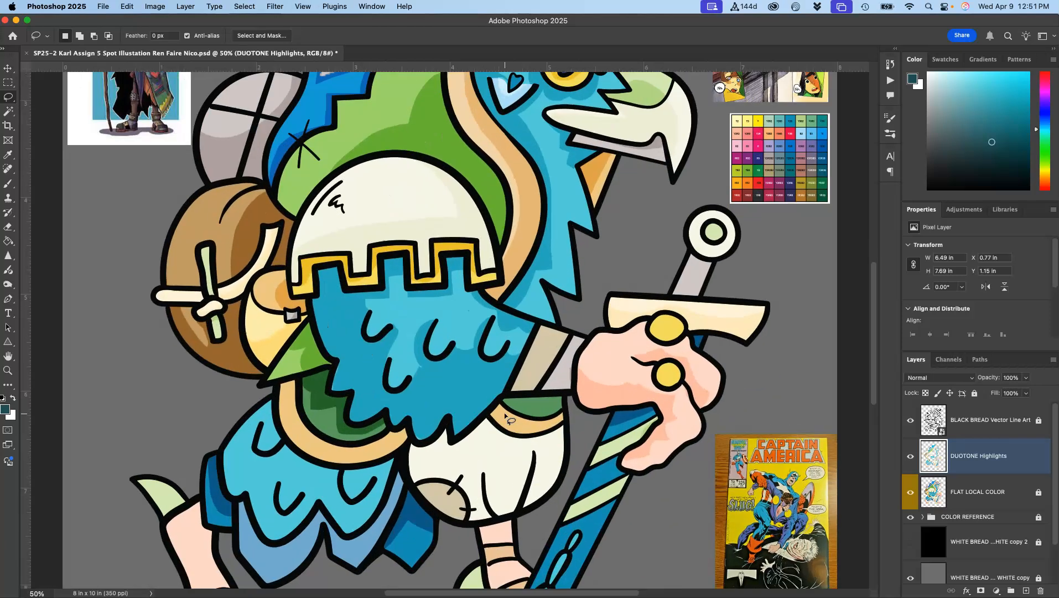
pyautogui.click(909, 456)
pyautogui.click(908, 457)
pyautogui.click(908, 456)
pyautogui.click(909, 456)
# Lasso a curved shadow along the inner and lower edge of the cream pants, remove its highlight color and deselect
pyautogui.scroll(-1, 908, 456)
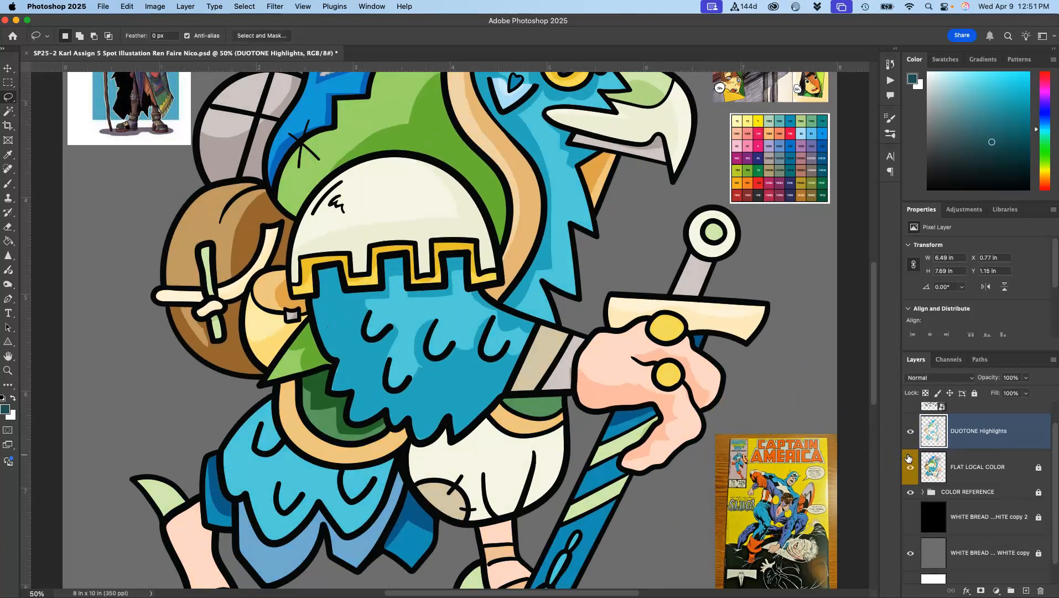
pyautogui.scroll(-3, 684, 440)
pyautogui.hscroll(-2, 685, 440)
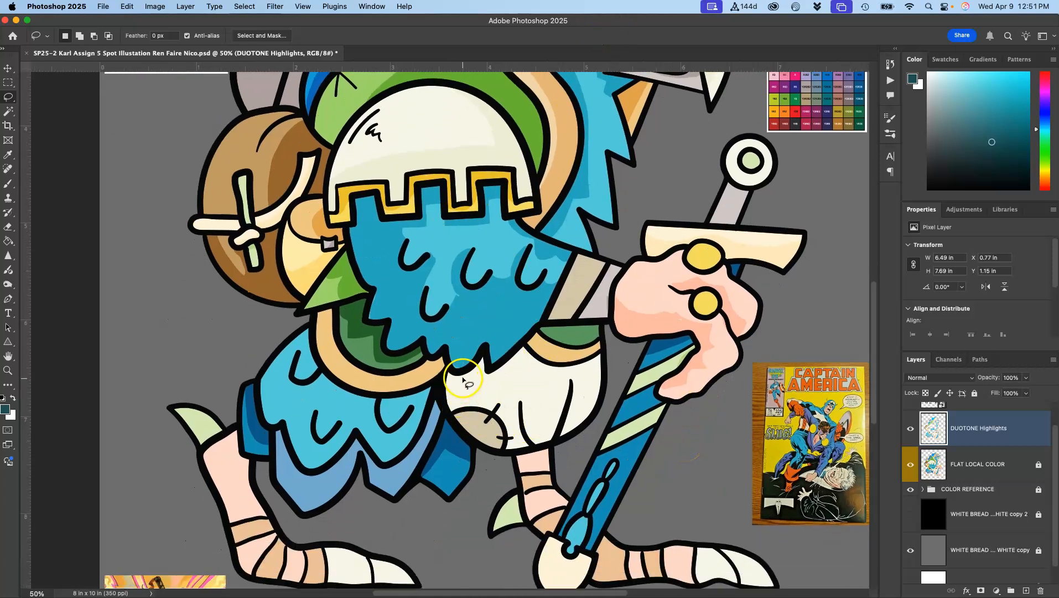
pyautogui.moveTo(462, 375); pyautogui.dragTo(461, 374)
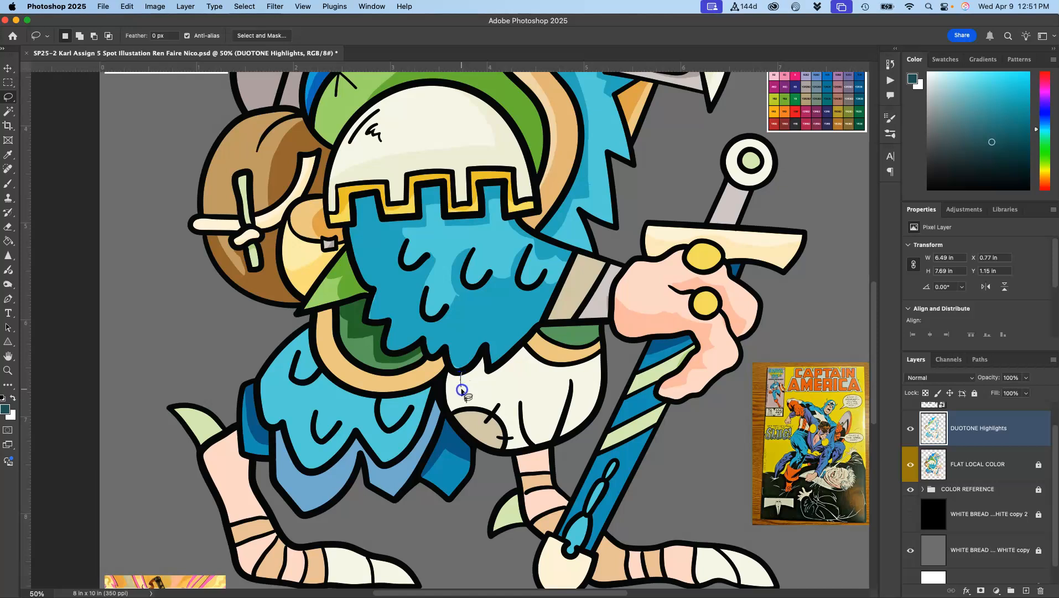
pyautogui.moveTo(534, 432); pyautogui.dragTo(577, 414)
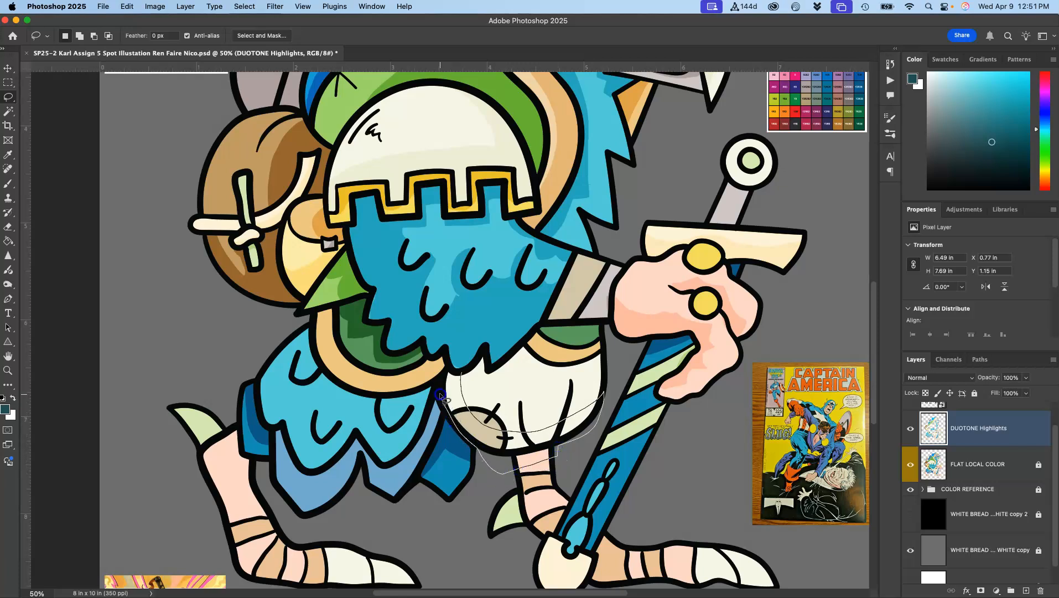
pyautogui.moveTo(451, 368); pyautogui.dragTo(454, 370)
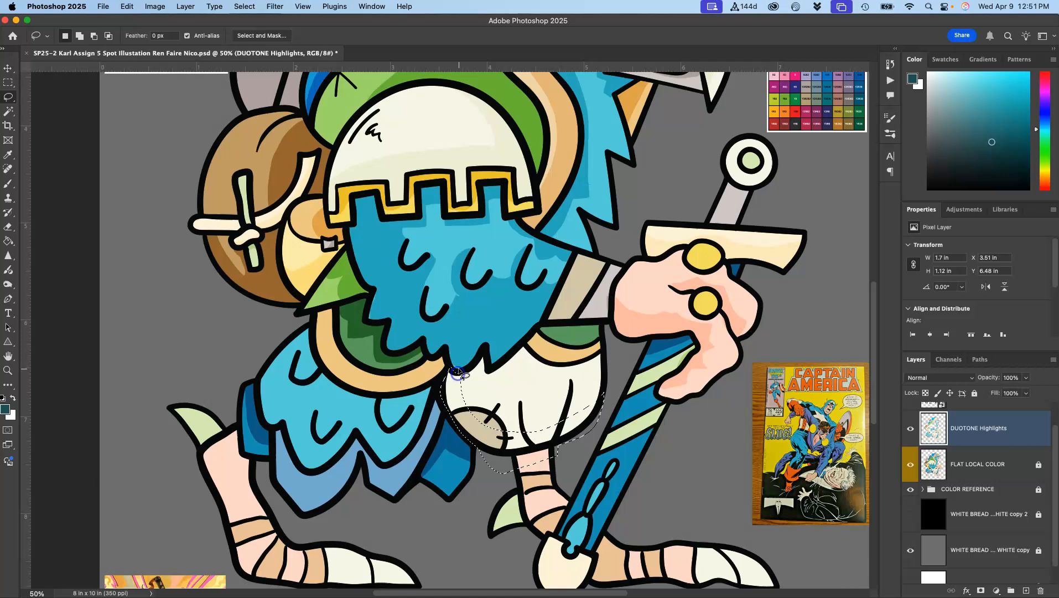
pyautogui.click(512, 385)
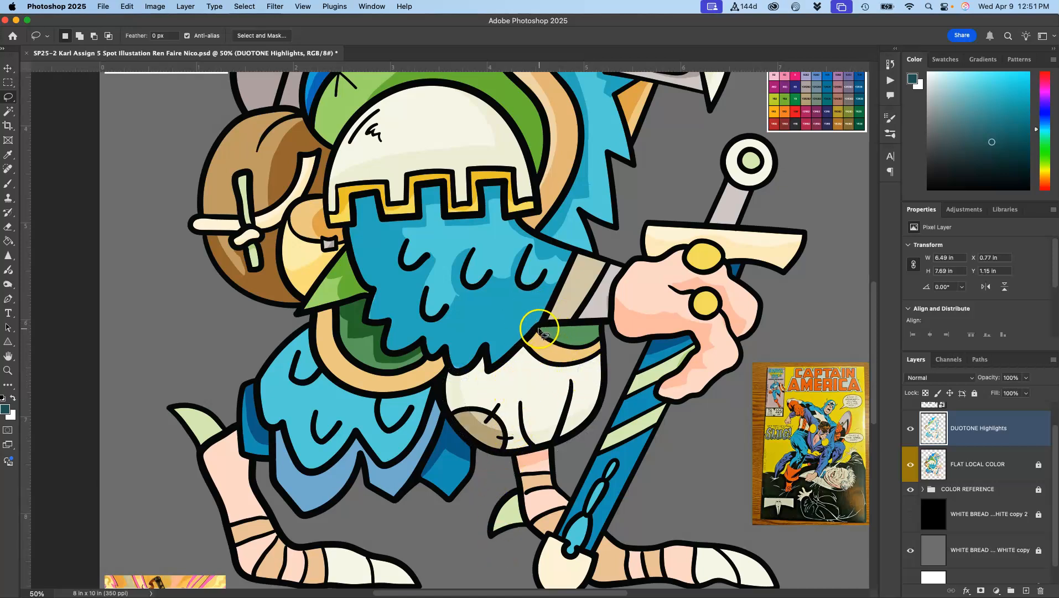
# Lasso the shadow under the wrist on the green and tan tunic edge, delete its highlight color and deselect
pyautogui.moveTo(532, 337); pyautogui.dragTo(533, 340)
pyautogui.moveTo(602, 323)
pyautogui.mouseDown()
pyautogui.moveTo(581, 357)
pyautogui.moveTo(532, 363)
pyautogui.moveTo(527, 344)
pyautogui.mouseUp()
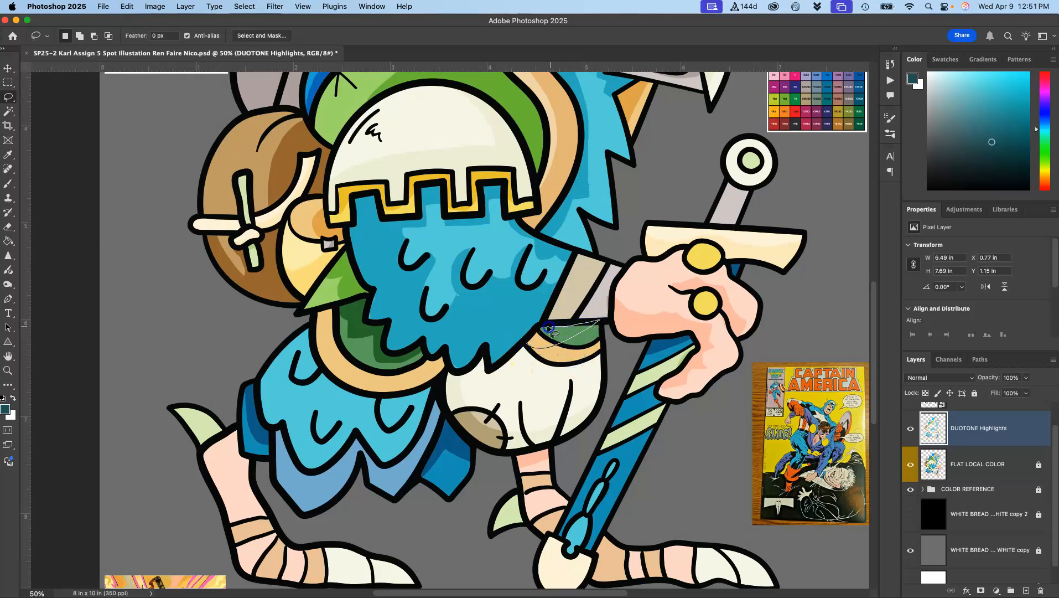
pyautogui.moveTo(527, 340); pyautogui.dragTo(527, 344)
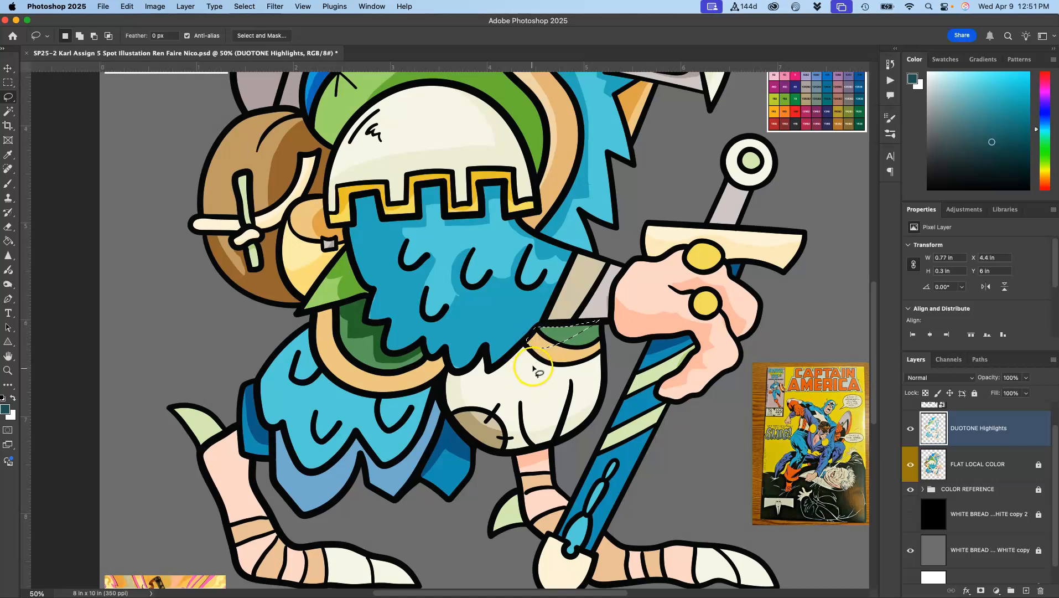
pyautogui.press('BackSpace')
pyautogui.press('super+d')
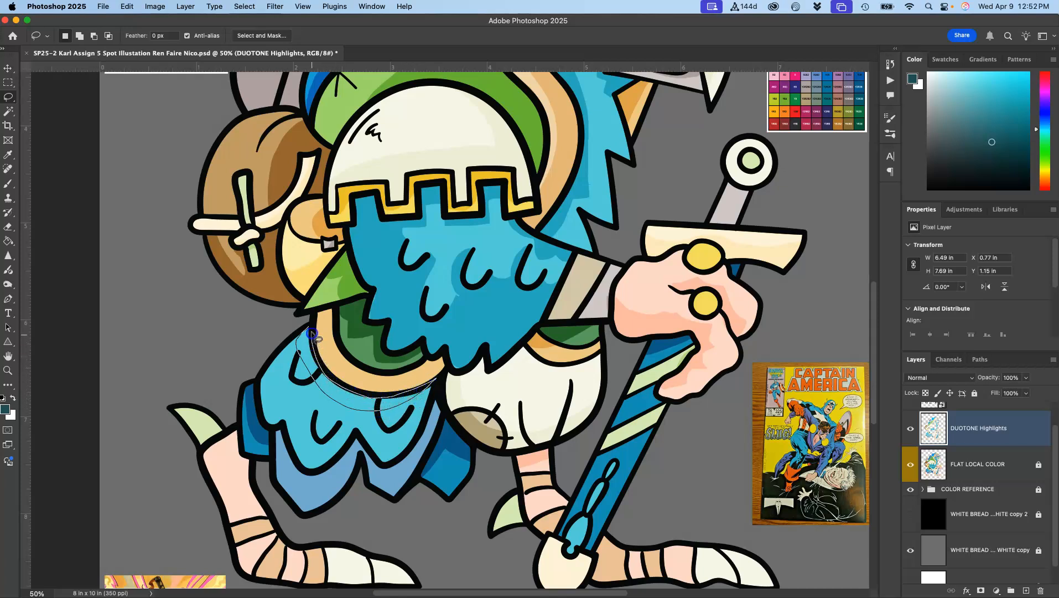
# Cut shadows into the blue skirt feathers below the curved tan trim and around the uppermost feather mark
pyautogui.moveTo(311, 322); pyautogui.dragTo(311, 323)
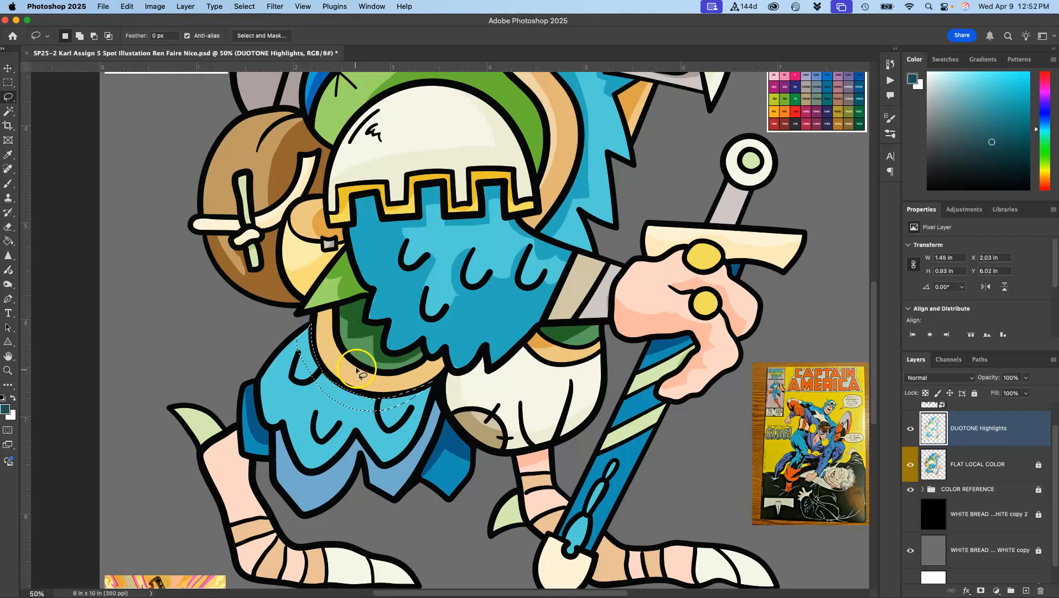
pyautogui.press('super+d')
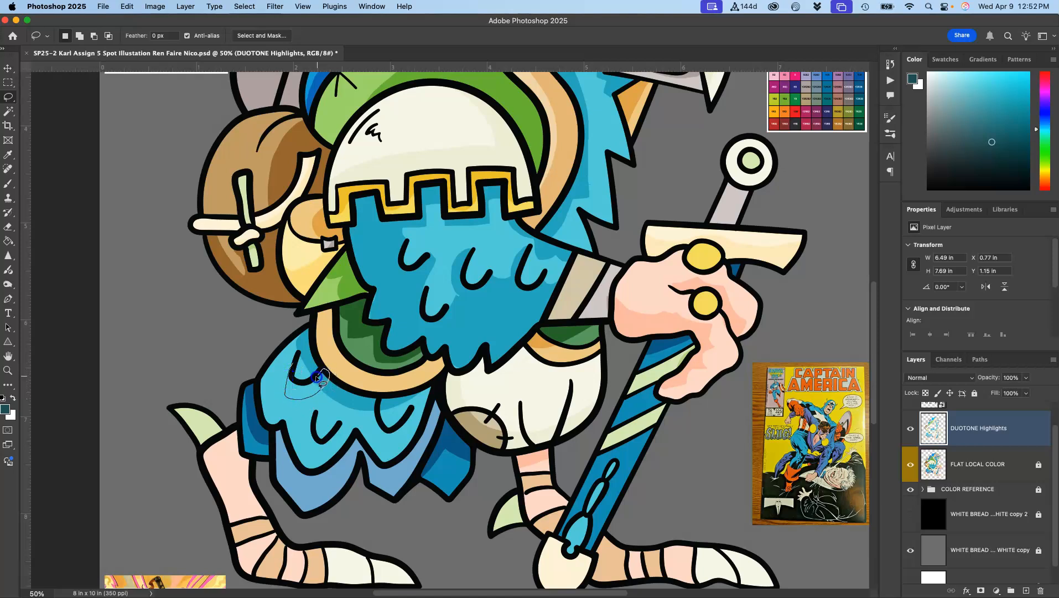
pyautogui.moveTo(292, 375); pyautogui.dragTo(299, 381)
pyautogui.press('BackSpace')
pyautogui.click(358, 390)
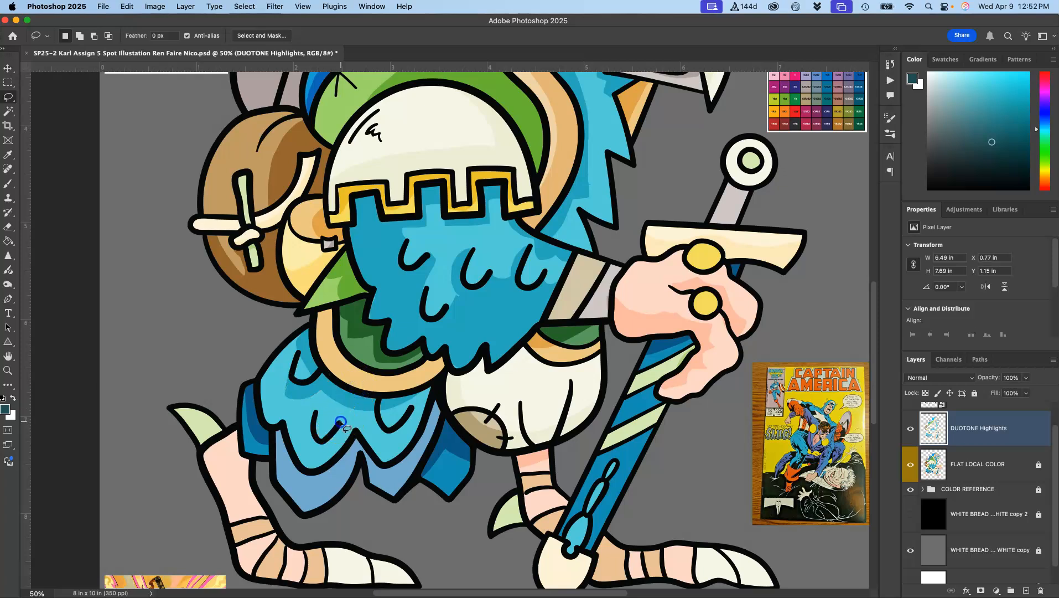
# Delete the highlight color in lassoed shadows around the two lower feather marks on the blue skirt
pyautogui.moveTo(318, 452); pyautogui.dragTo(342, 422)
pyautogui.press('BackSpace')
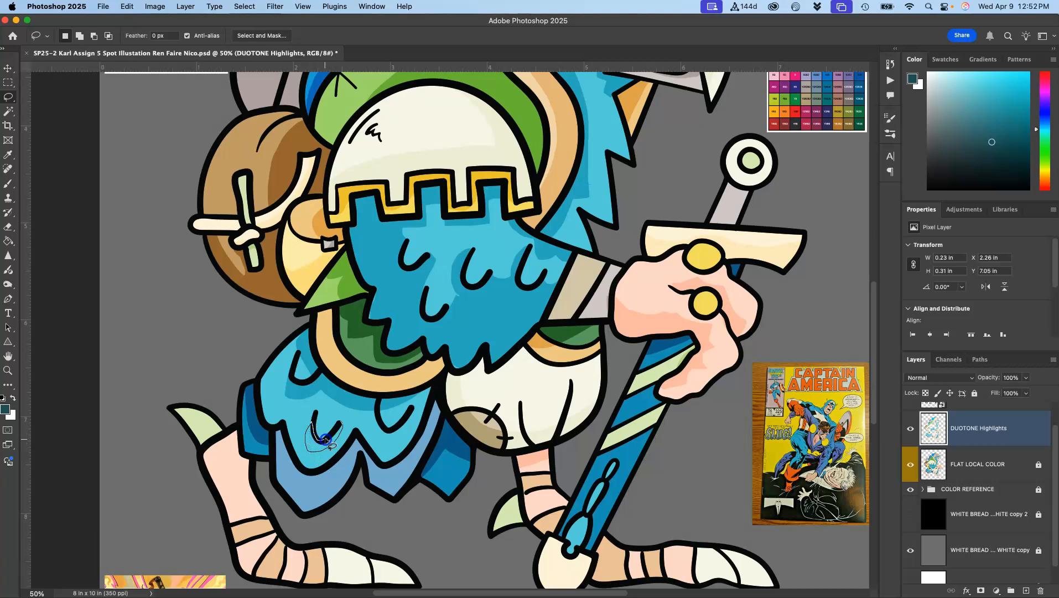
pyautogui.click(339, 427)
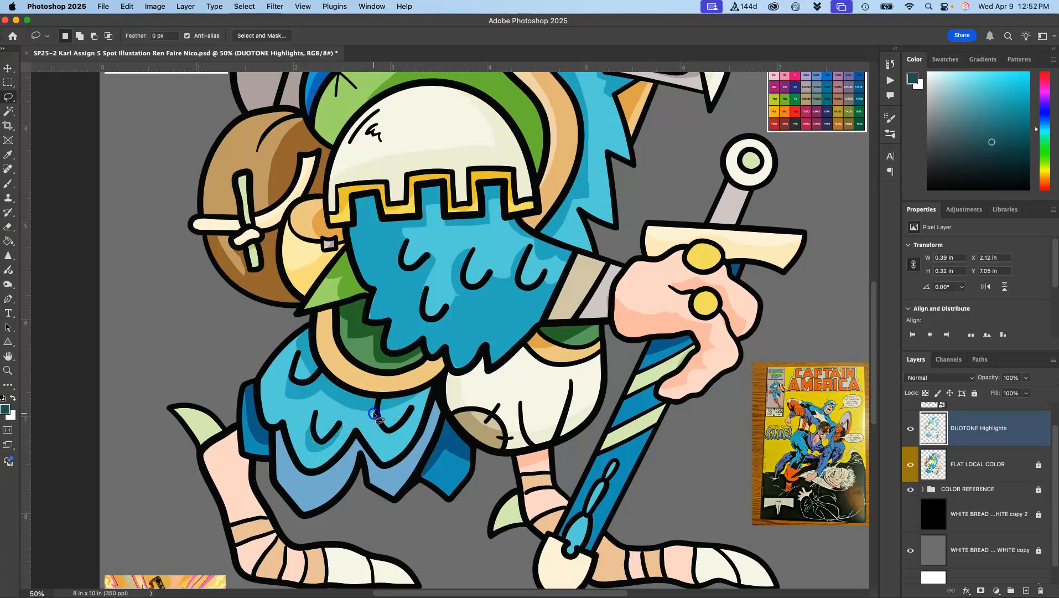
pyautogui.moveTo(398, 445); pyautogui.dragTo(413, 423)
pyautogui.moveTo(377, 414); pyautogui.dragTo(379, 410)
pyautogui.press('BackSpace')
pyautogui.click(416, 421)
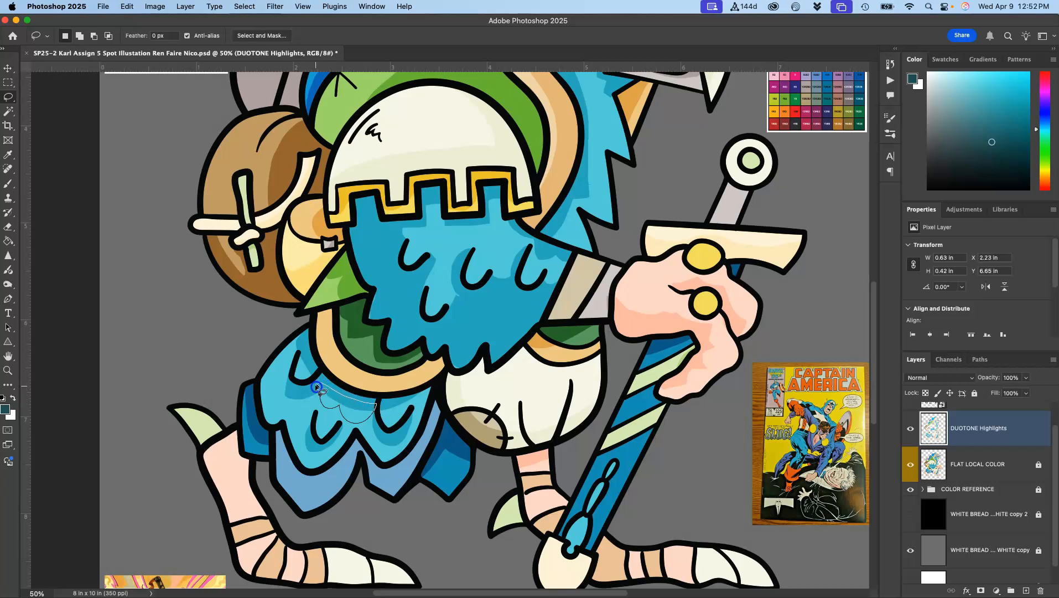
# Carve additional shadow patches into the blue skirt feathers between the marks, below the tan trim and near the upper outer edge
pyautogui.press('BackSpace')
pyautogui.click(393, 402)
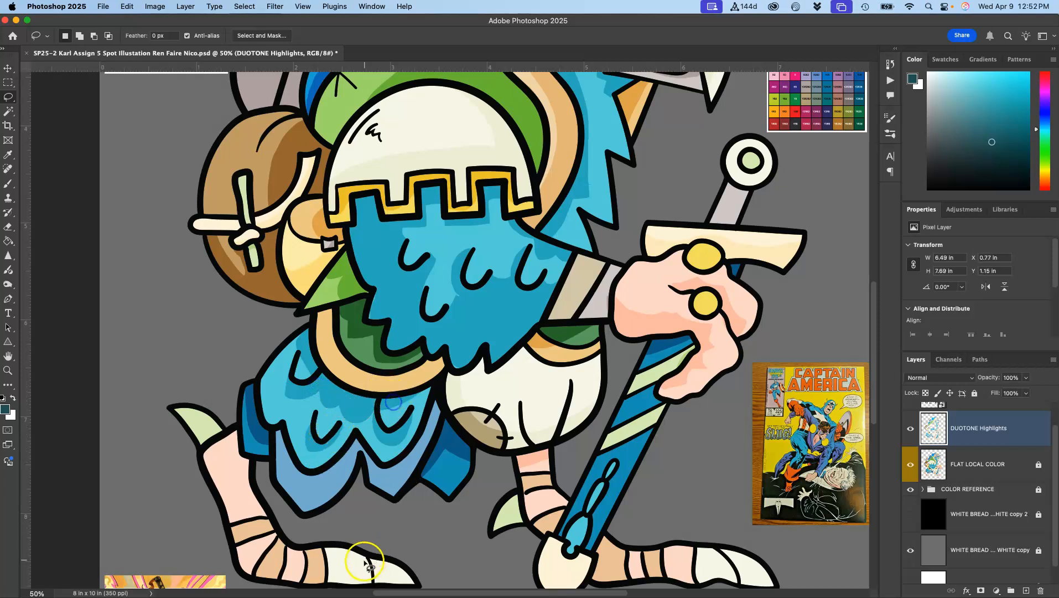
pyautogui.moveTo(299, 330)
pyautogui.mouseDown()
pyautogui.moveTo(278, 352)
pyautogui.moveTo(304, 337)
pyautogui.mouseUp()
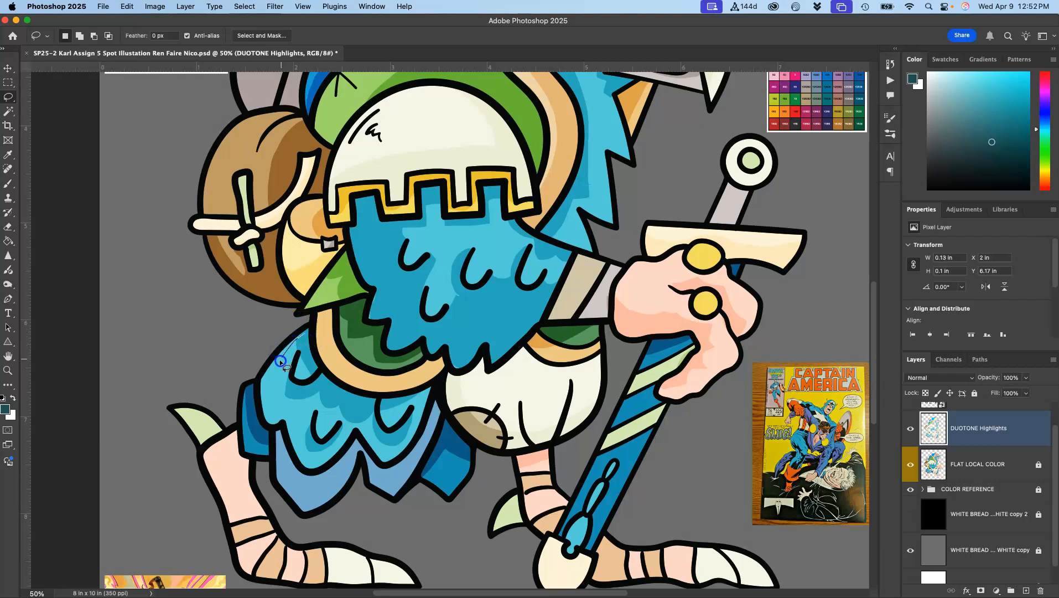
pyautogui.press('BackSpace')
pyautogui.click(256, 322)
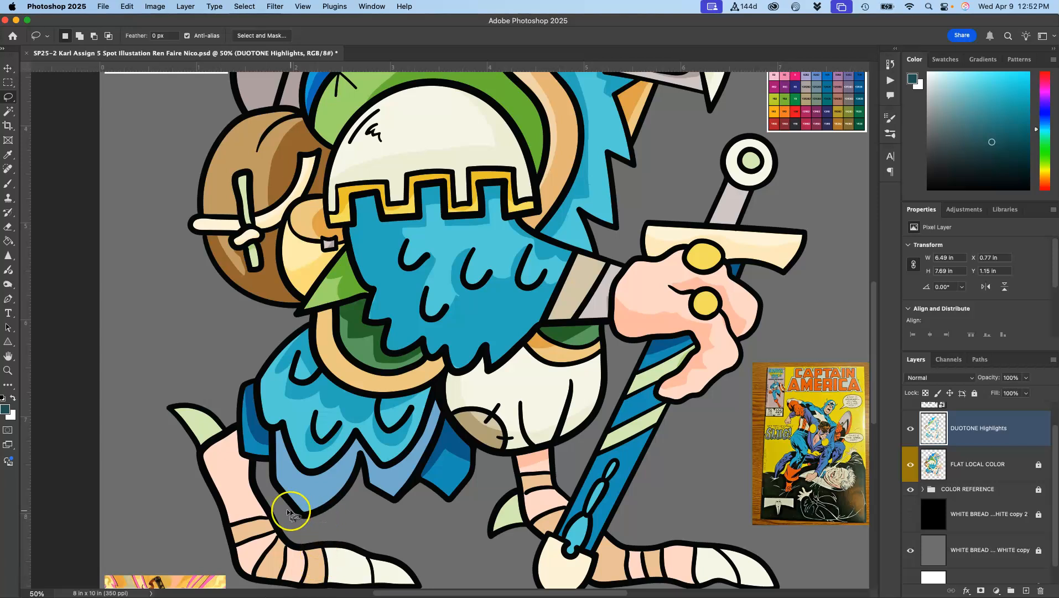
pyautogui.moveTo(302, 349); pyautogui.dragTo(316, 374)
pyautogui.press('BackSpace')
pyautogui.click(310, 396)
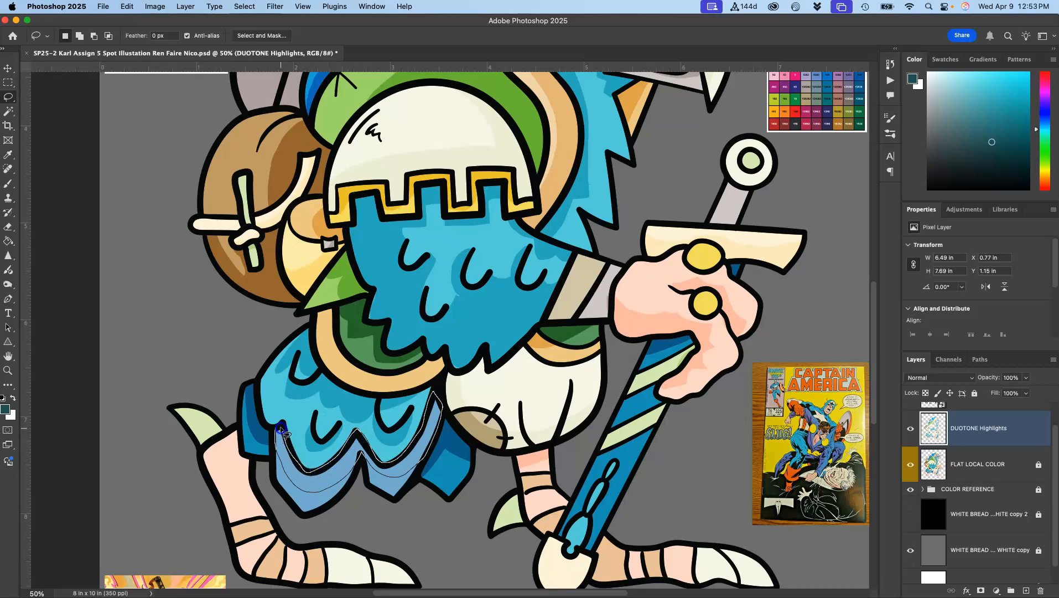
# Lasso a zigzag shadow along the lighter blue hem beneath the scalloped feathers, delete its highlight color and deselect
pyautogui.moveTo(274, 425); pyautogui.dragTo(277, 429)
pyautogui.press('BackSpace')
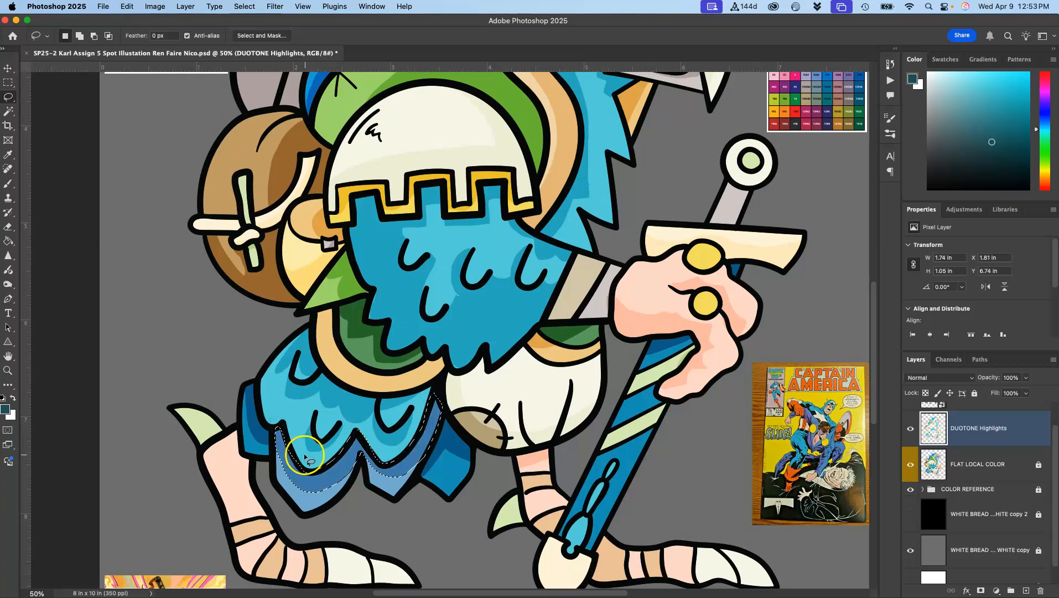
pyautogui.click(392, 549)
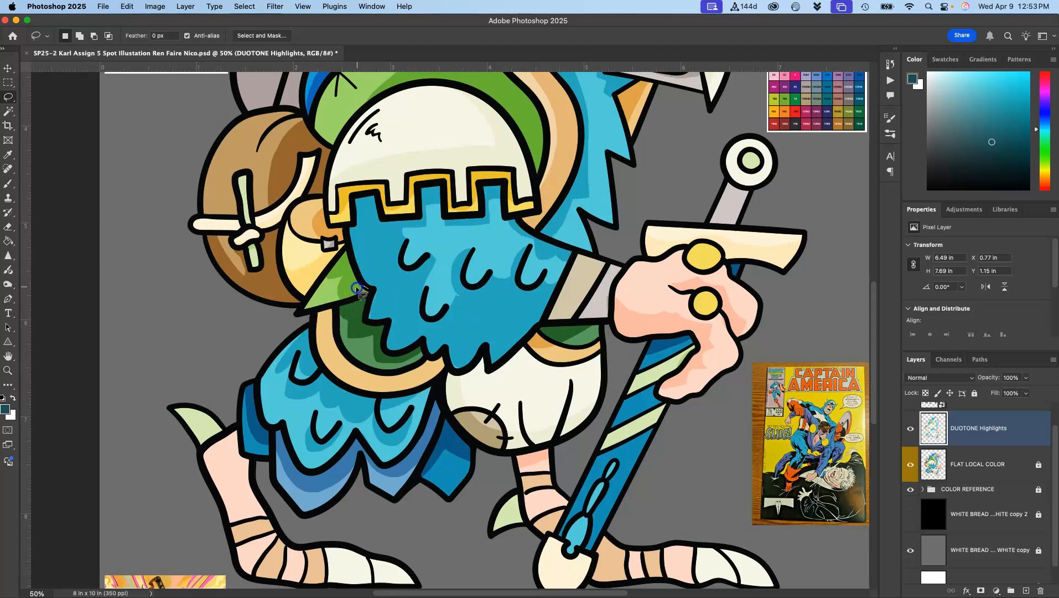
# Cut lassoed shadows into the pointed green cloth beside the pouch and along the inner edge of the bent leg
pyautogui.moveTo(372, 290)
pyautogui.mouseDown()
pyautogui.moveTo(371, 310)
pyautogui.moveTo(381, 309)
pyautogui.moveTo(365, 290)
pyautogui.mouseUp()
pyautogui.moveTo(233, 431); pyautogui.dragTo(232, 430)
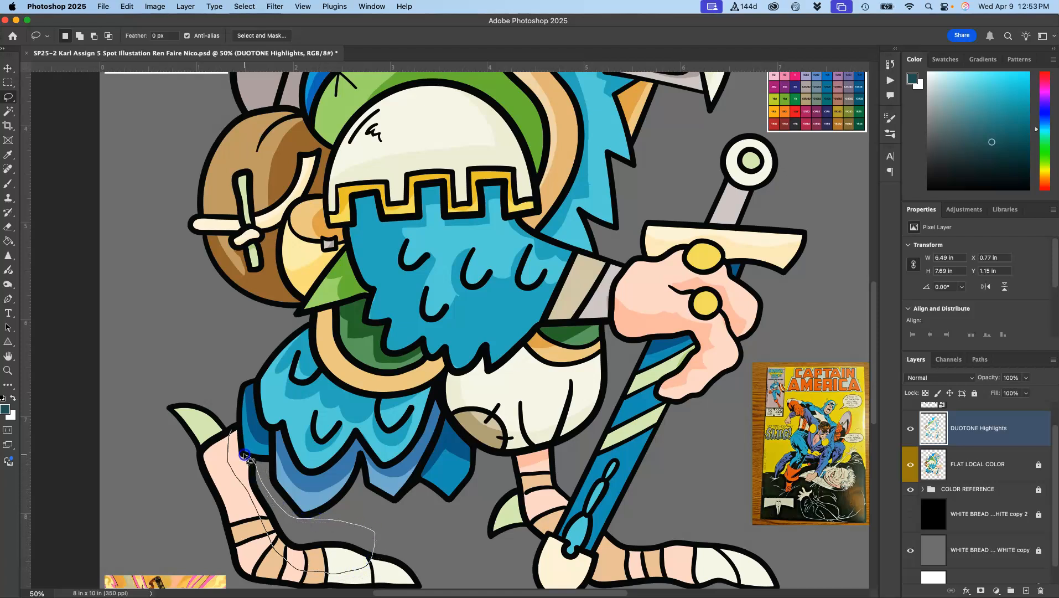
pyautogui.moveTo(236, 425); pyautogui.dragTo(236, 426)
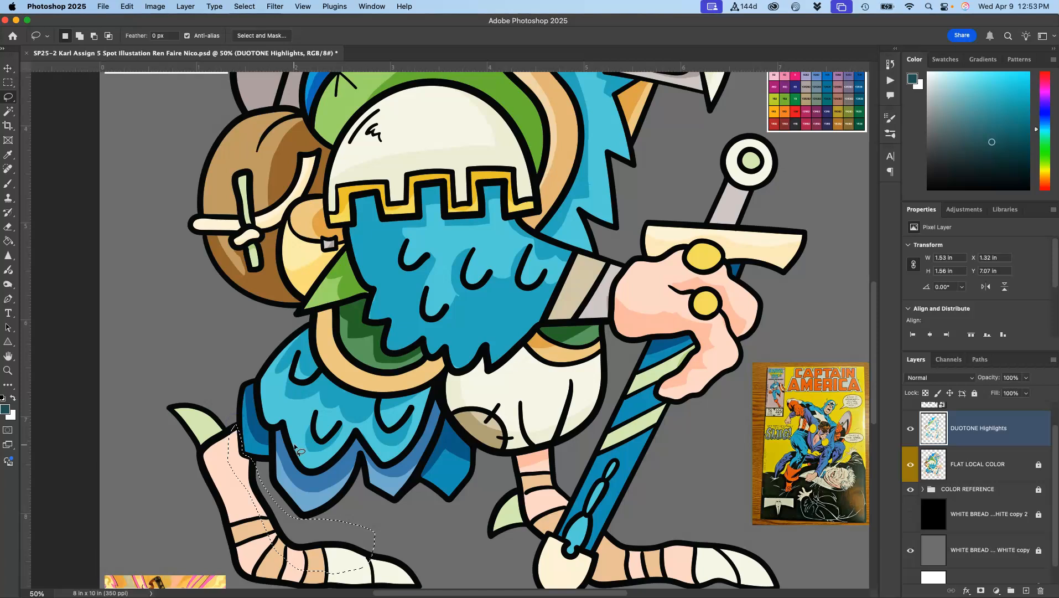
pyautogui.hscroll(1, 268, 508)
pyautogui.hscroll(1, 269, 507)
pyautogui.click(174, 492)
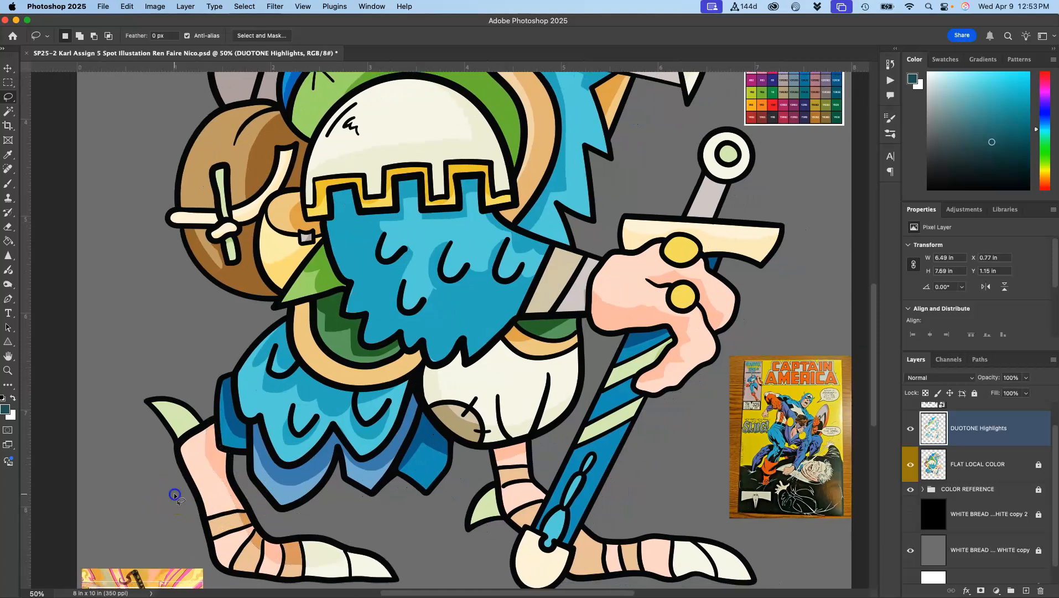
pyautogui.hscroll(-1, 283, 501)
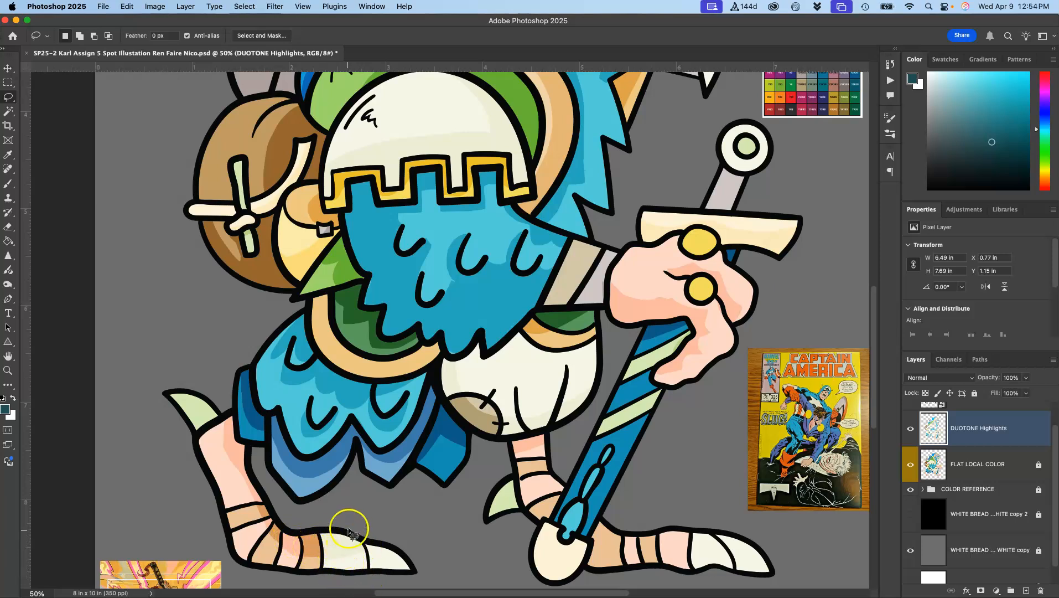
# Lasso a shadow along the sword side of the front leg's wrapped shin, delete its highlight color and deselect
pyautogui.click(529, 445)
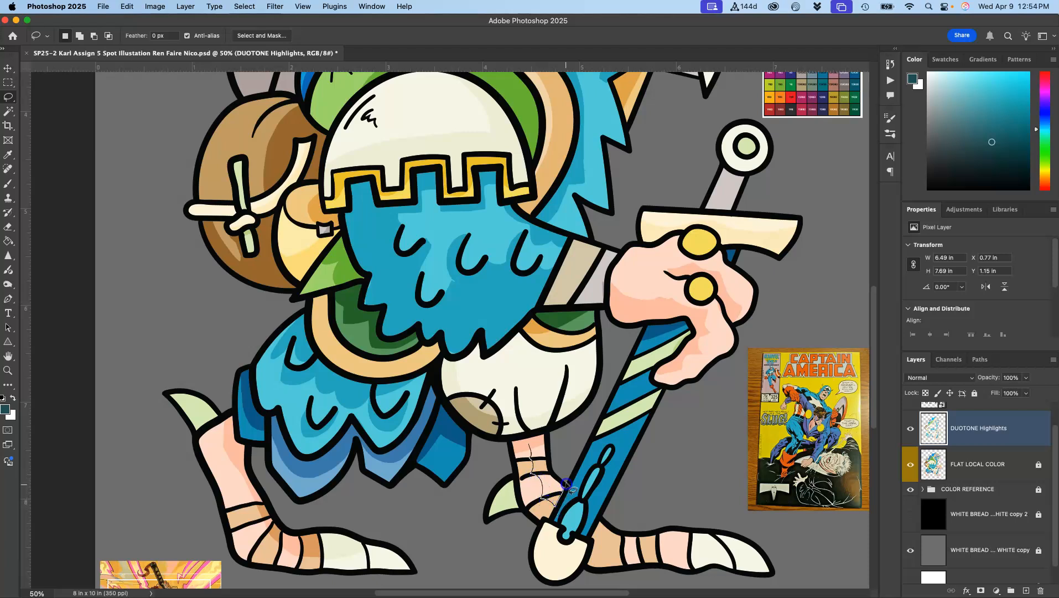
pyautogui.moveTo(555, 439); pyautogui.dragTo(532, 444)
pyautogui.press('Delete')
pyautogui.click(575, 440)
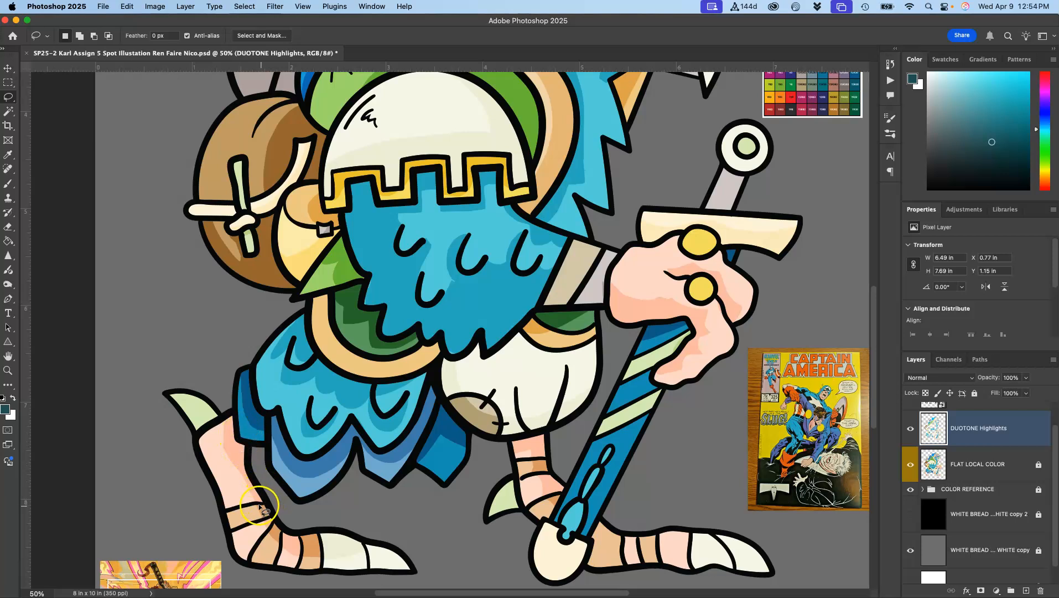
# Cut a shadow along the upper side of the bent leg's foot, from the ankle wraps to the toe
pyautogui.moveTo(255, 504); pyautogui.dragTo(255, 503)
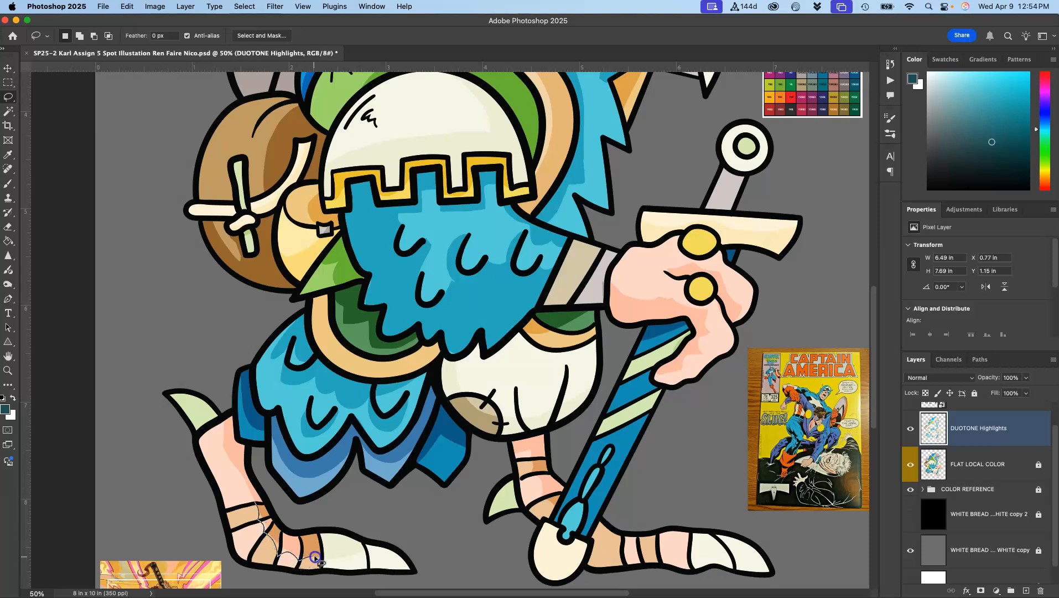
pyautogui.moveTo(328, 558); pyautogui.dragTo(347, 551)
pyautogui.moveTo(394, 551); pyautogui.dragTo(351, 520)
pyautogui.moveTo(261, 481); pyautogui.dragTo(263, 477)
pyautogui.click(350, 513)
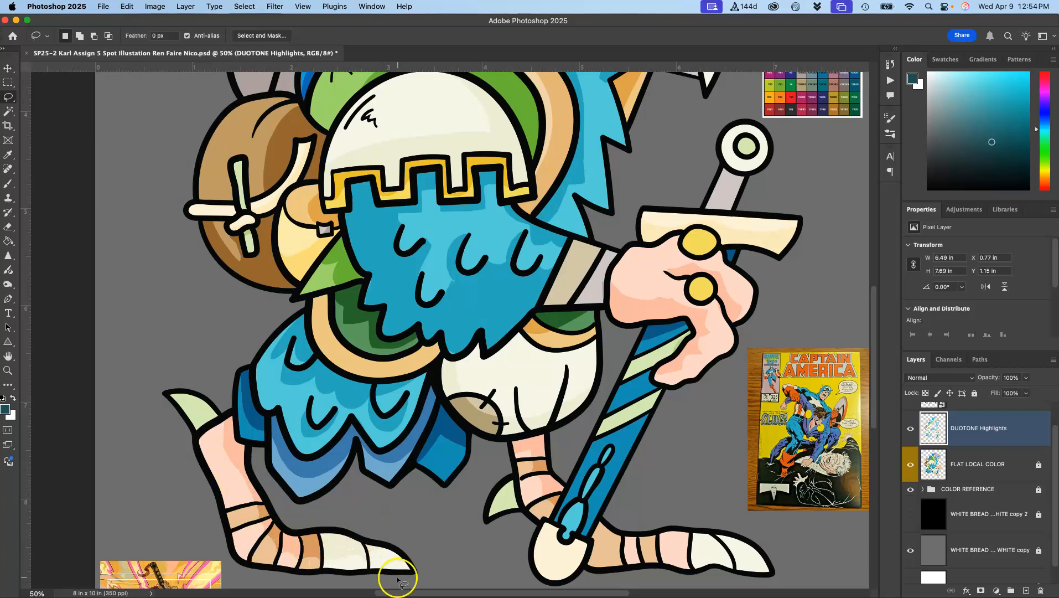
# Carve a small shadow patch into the blue torso feathers between the curved feather marks and deselect
pyautogui.click(600, 512)
pyautogui.moveTo(601, 527); pyautogui.dragTo(606, 518)
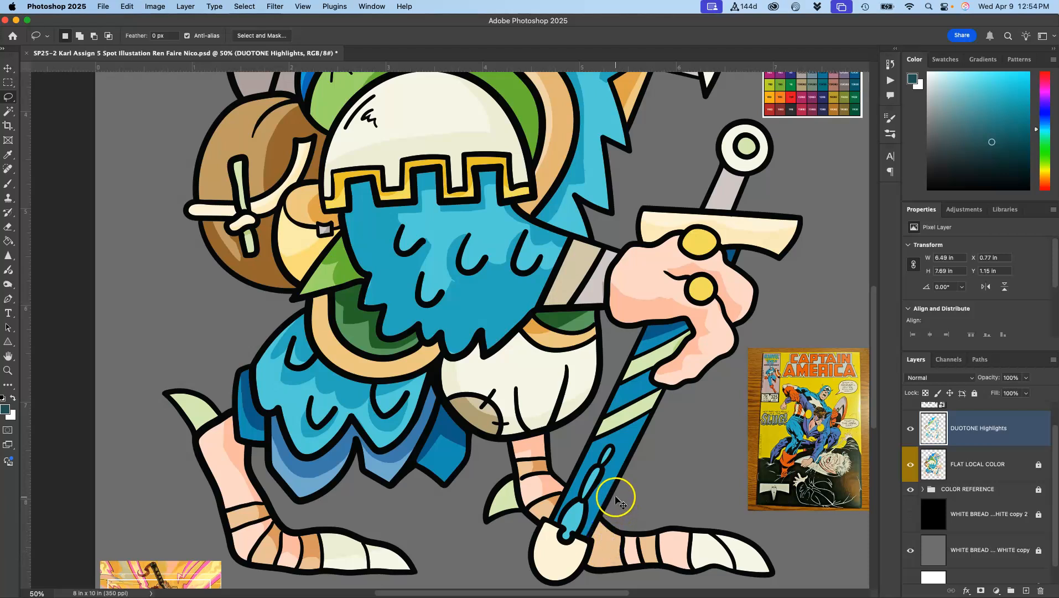
pyautogui.press('super+1')
pyautogui.moveTo(549, 436); pyautogui.dragTo(469, 413)
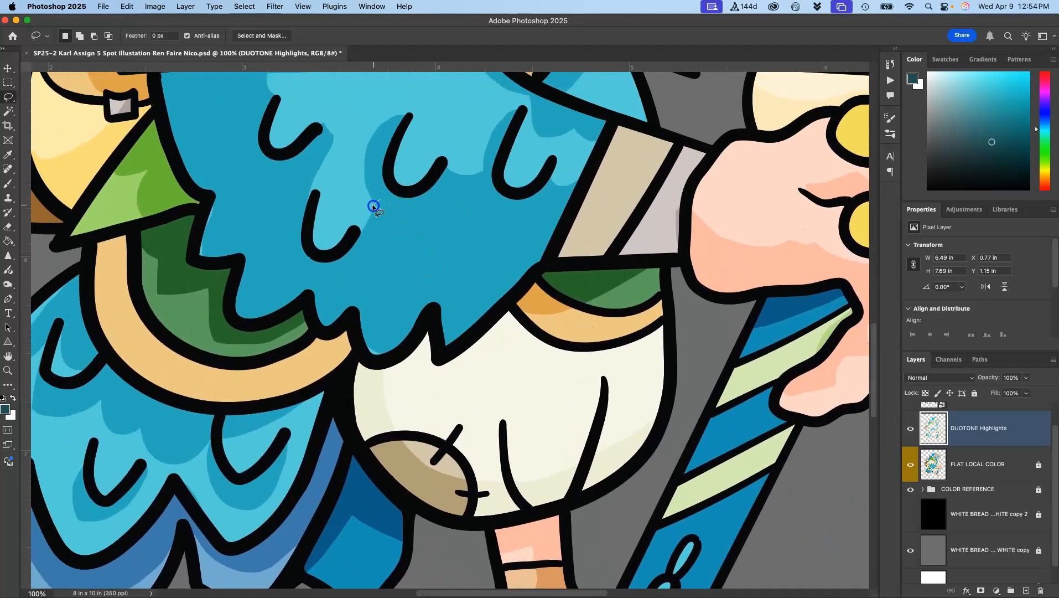
pyautogui.moveTo(371, 239)
pyautogui.mouseDown()
pyautogui.moveTo(401, 217)
pyautogui.moveTo(395, 258)
pyautogui.moveTo(418, 295)
pyautogui.moveTo(379, 200)
pyautogui.mouseUp()
pyautogui.moveTo(388, 245); pyautogui.dragTo(408, 218)
pyautogui.press('BackSpace')
pyautogui.press('super+d')
# Rotate the canvas view to about -56° for work on the front foot and return to the Lasso tool
pyautogui.moveTo(446, 404)
pyautogui.mouseDown()
pyautogui.moveTo(324, 299)
pyautogui.moveTo(124, 80)
pyautogui.mouseUp()
pyautogui.moveTo(418, 352); pyautogui.dragTo(437, 312)
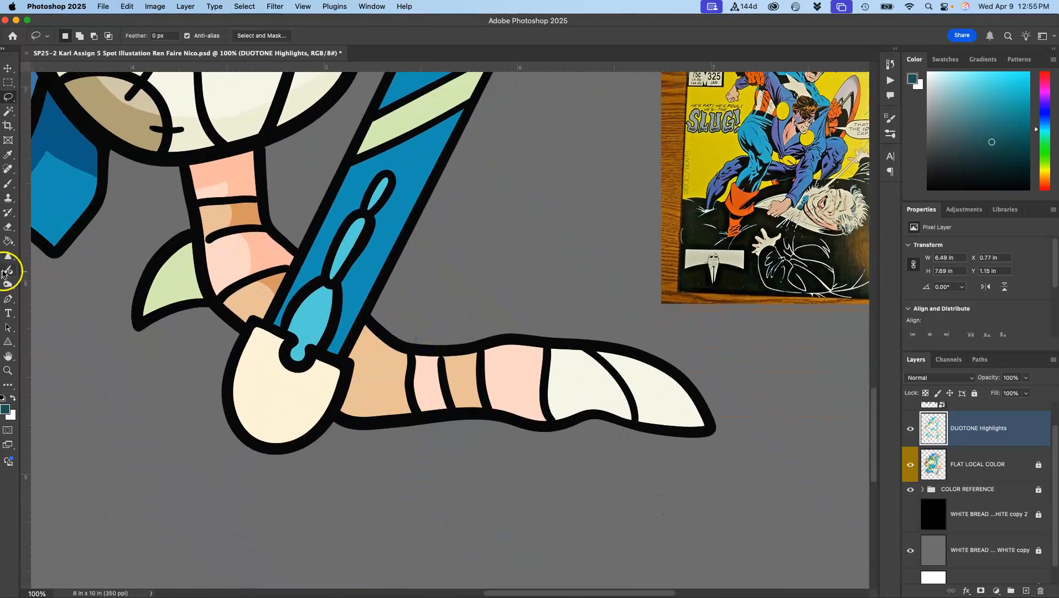
pyautogui.click(12, 354)
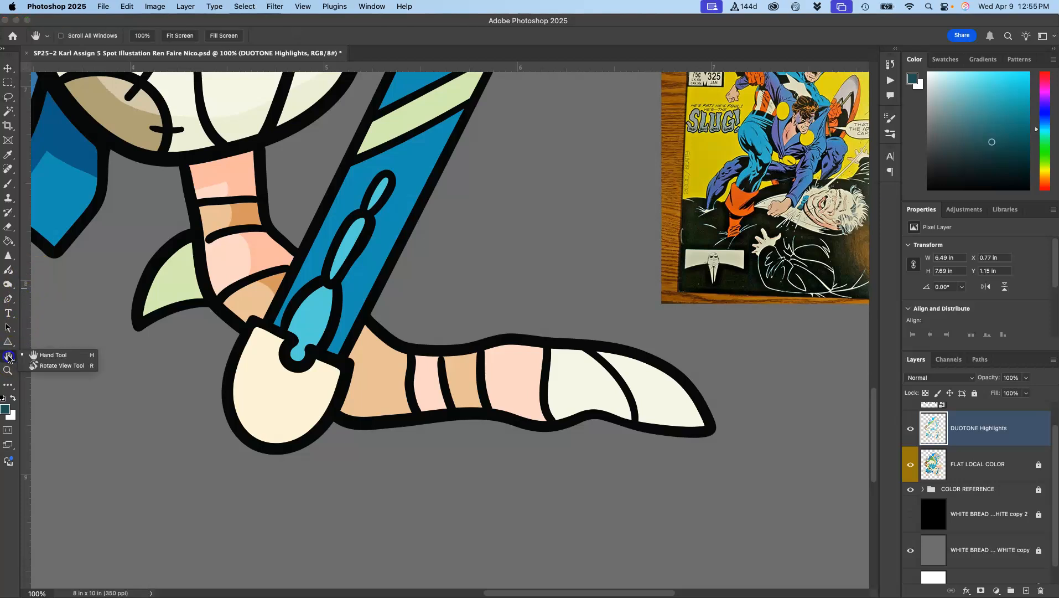
pyautogui.click(56, 365)
pyautogui.moveTo(570, 236); pyautogui.dragTo(438, 185)
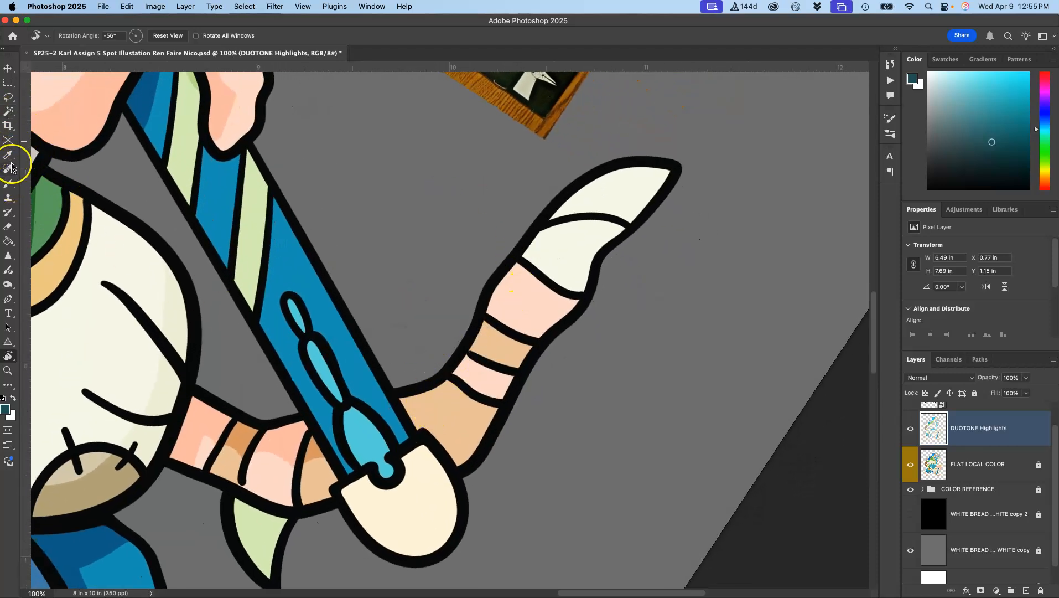
pyautogui.click(9, 97)
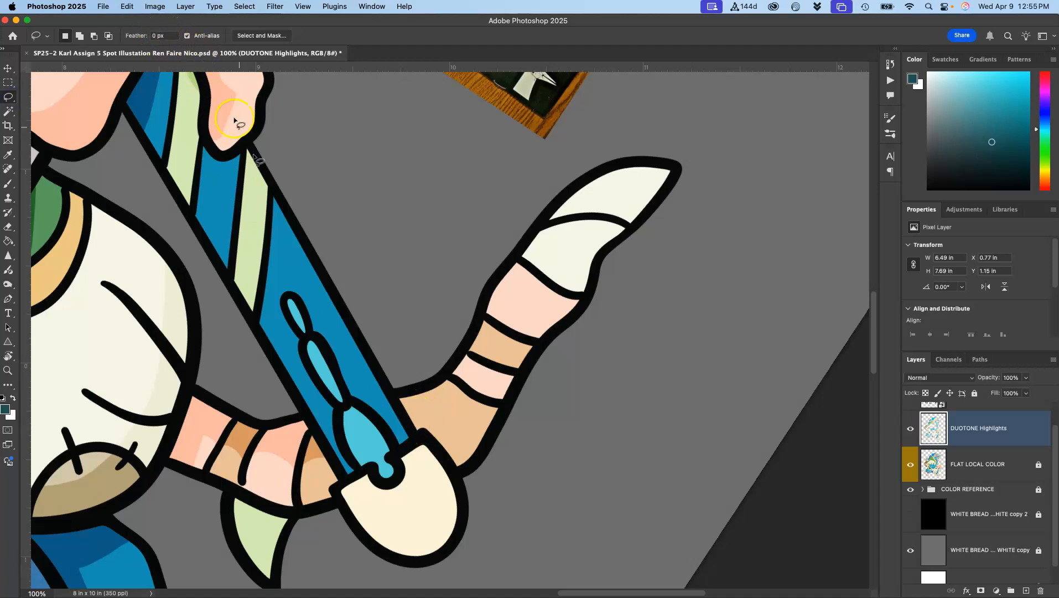
# Lasso a stepped shadow along the upper side of the front foot's wraps and toe, delete its highlight color and deselect
pyautogui.moveTo(420, 434); pyautogui.dragTo(454, 405)
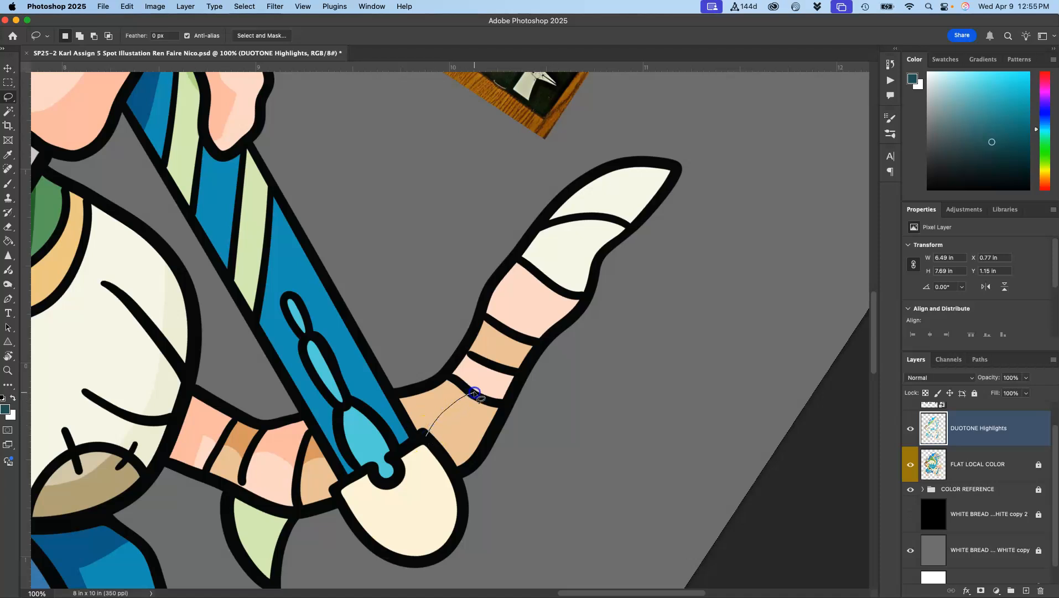
pyautogui.moveTo(489, 366)
pyautogui.mouseDown()
pyautogui.moveTo(521, 301)
pyautogui.moveTo(552, 288)
pyautogui.moveTo(564, 244)
pyautogui.moveTo(676, 169)
pyautogui.moveTo(665, 152)
pyautogui.moveTo(615, 132)
pyautogui.moveTo(571, 148)
pyautogui.moveTo(390, 380)
pyautogui.mouseUp()
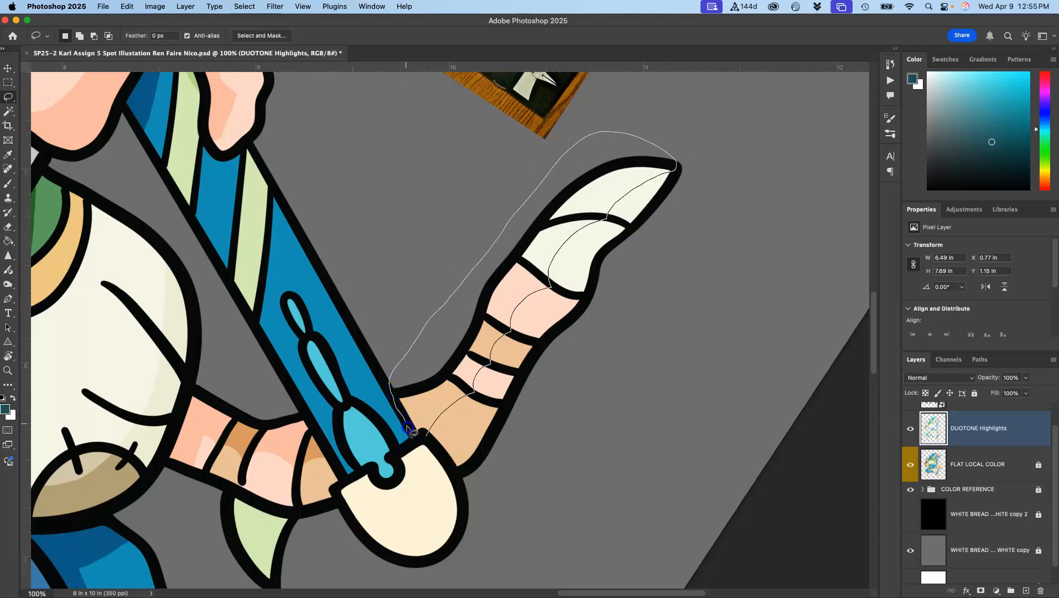
pyautogui.moveTo(421, 440); pyautogui.dragTo(422, 437)
pyautogui.press('BackSpace')
pyautogui.click(451, 263)
# Cut a shadow along one side of the green rear claw on the front leg and deselect
pyautogui.moveTo(428, 269)
pyautogui.mouseDown()
pyautogui.moveTo(460, 331)
pyautogui.moveTo(461, 406)
pyautogui.moveTo(370, 481)
pyautogui.moveTo(285, 509)
pyautogui.mouseUp()
pyautogui.press('super+minus')
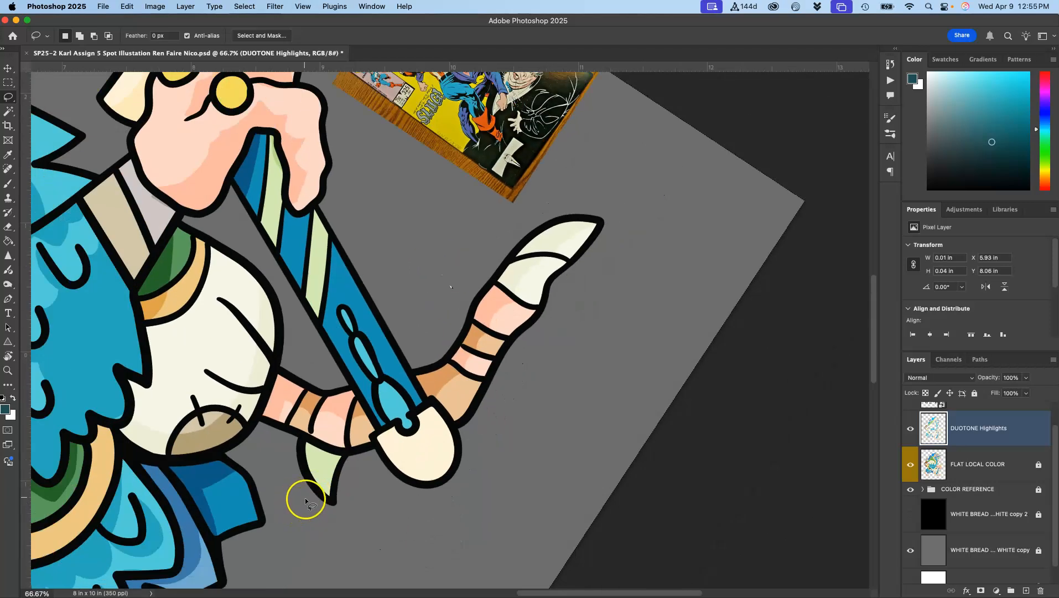
pyautogui.moveTo(306, 443); pyautogui.dragTo(305, 442)
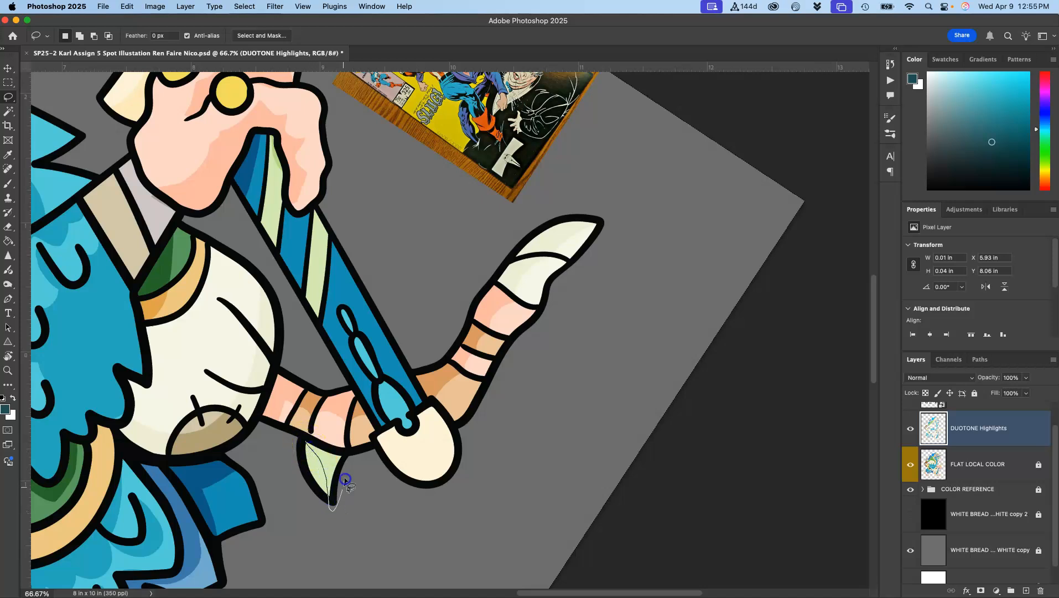
pyautogui.moveTo(307, 441); pyautogui.dragTo(311, 443)
pyautogui.press('BackSpace')
pyautogui.click(375, 506)
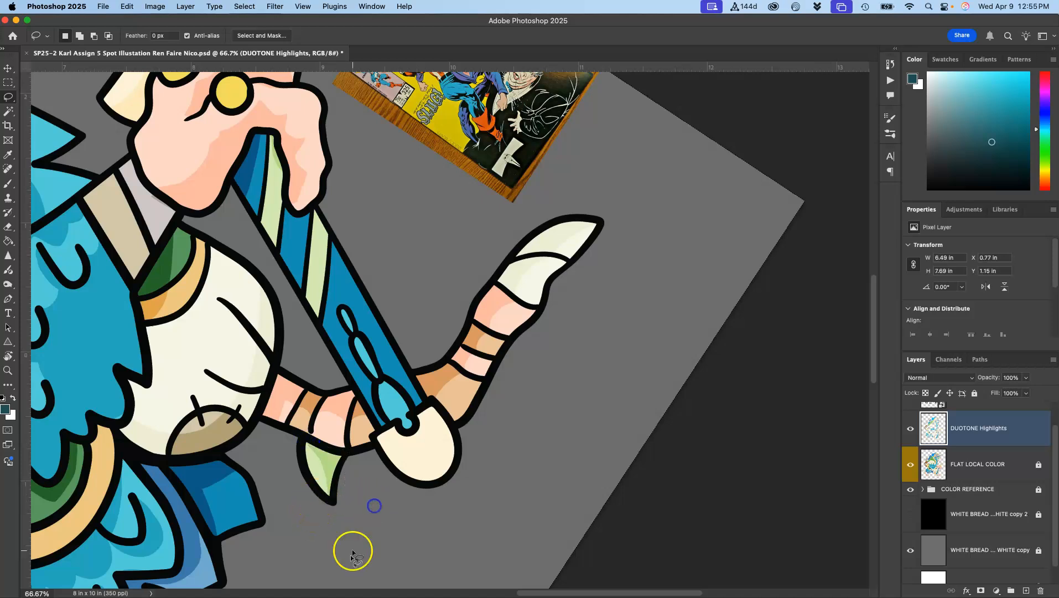
# Cut a matching shadow into the green rear claw at the heel of the bent leg
pyautogui.moveTo(338, 528); pyautogui.dragTo(570, 362)
pyautogui.moveTo(387, 498); pyautogui.dragTo(531, 367)
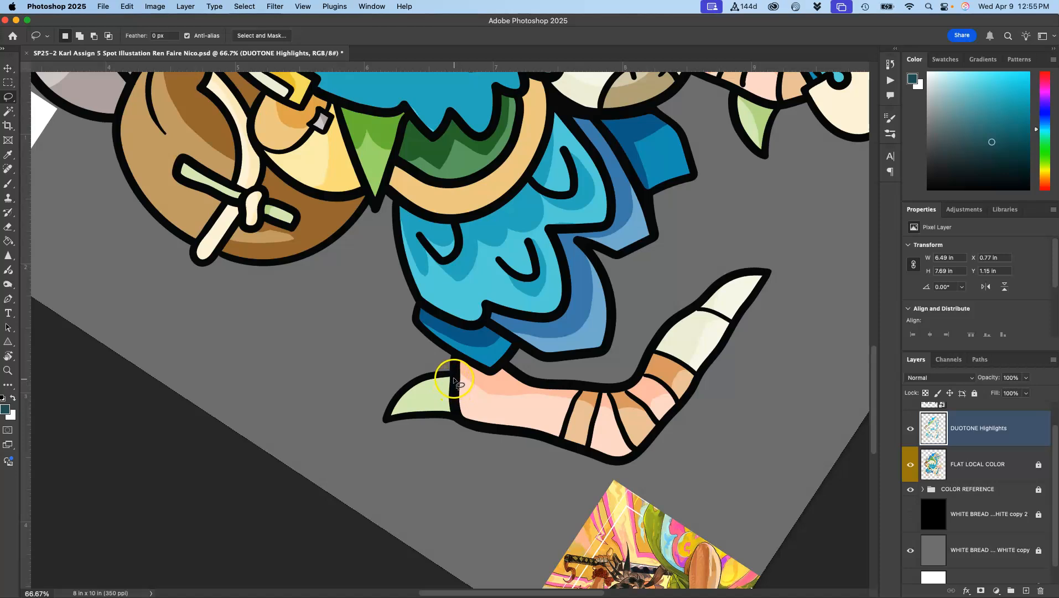
pyautogui.moveTo(446, 383)
pyautogui.mouseDown()
pyautogui.moveTo(401, 426)
pyautogui.moveTo(416, 440)
pyautogui.moveTo(447, 368)
pyautogui.moveTo(451, 378)
pyautogui.moveTo(406, 415)
pyautogui.mouseUp()
pyautogui.moveTo(455, 385)
pyautogui.mouseDown()
pyautogui.moveTo(444, 414)
pyautogui.moveTo(454, 421)
pyautogui.mouseUp()
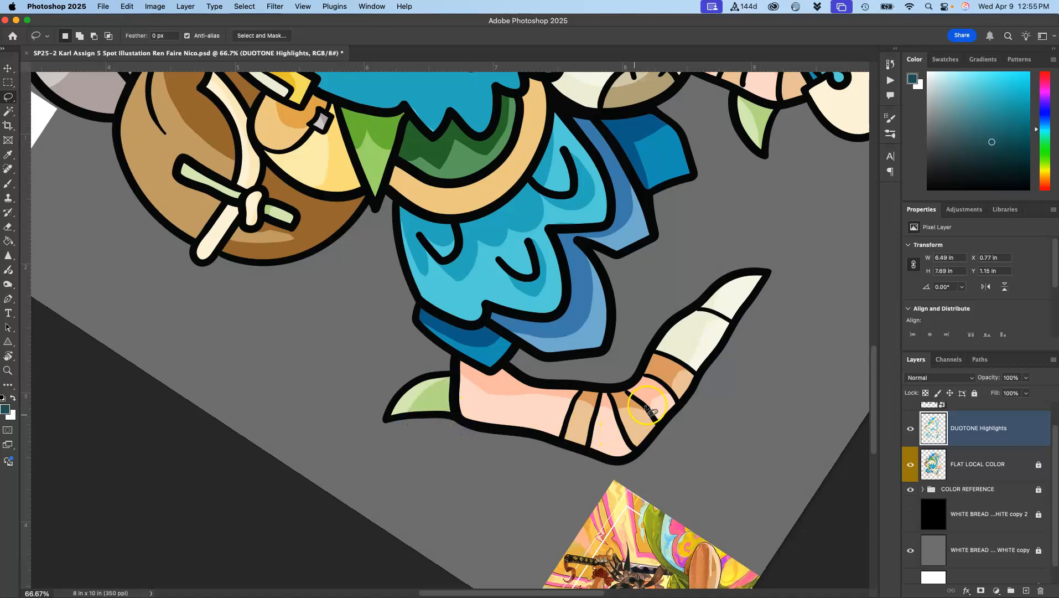
# Delete the highlight color in a lassoed rounded shadow across the tan and gray wrist wraps below the sword hand
pyautogui.moveTo(681, 383); pyautogui.dragTo(521, 464)
pyautogui.scroll(8, 521, 465)
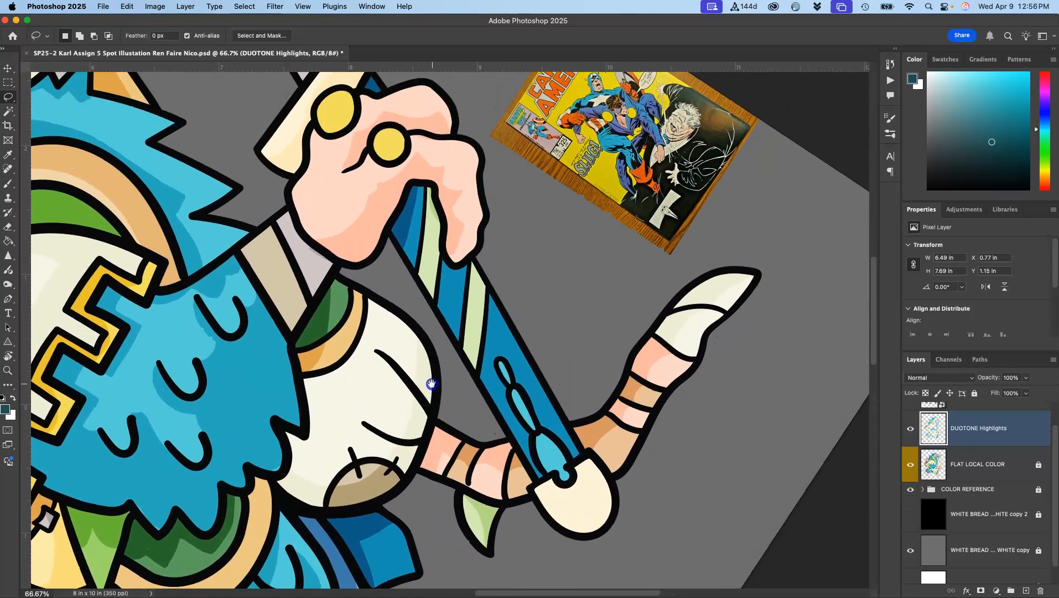
pyautogui.moveTo(432, 384); pyautogui.dragTo(429, 383)
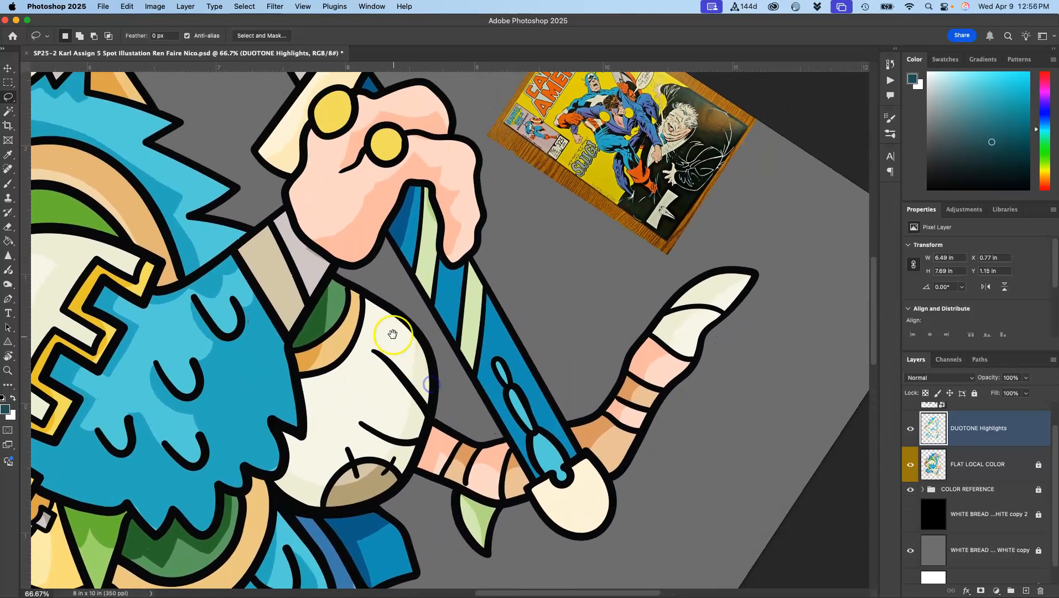
pyautogui.moveTo(266, 306)
pyautogui.mouseDown()
pyautogui.moveTo(269, 285)
pyautogui.moveTo(302, 250)
pyautogui.mouseUp()
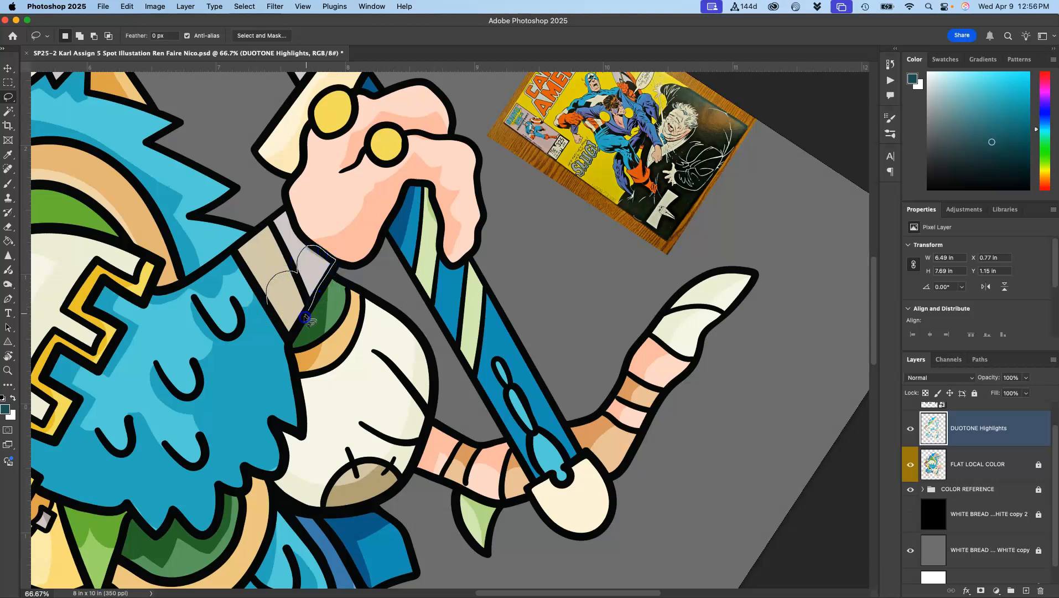
pyautogui.moveTo(279, 324); pyautogui.dragTo(288, 314)
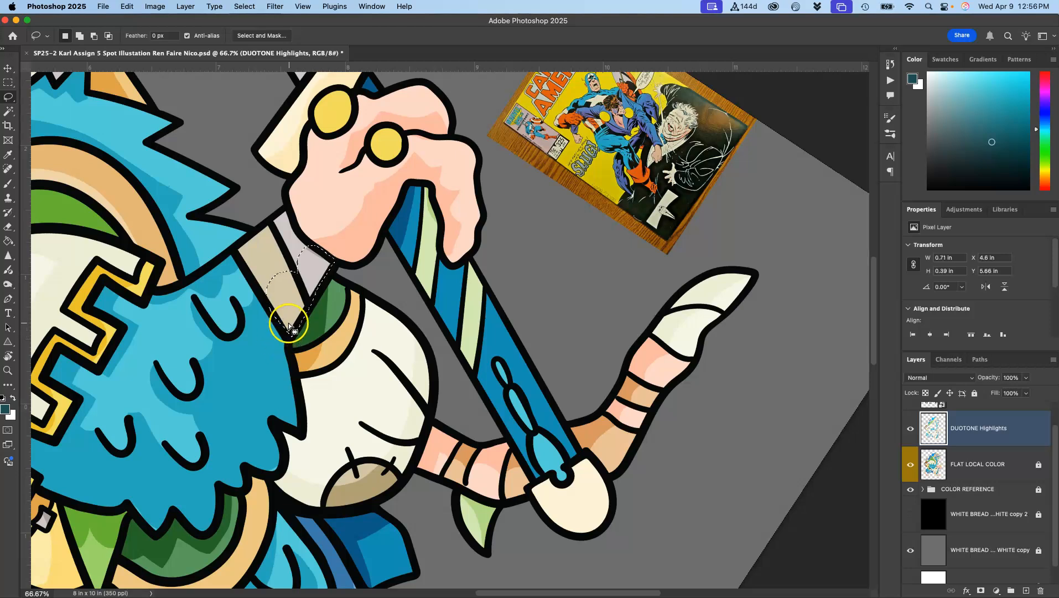
# Cut shadows into the cream crossguard's outer end, the sword's gray grip and the white pommel ring
pyautogui.moveTo(350, 366)
pyautogui.mouseDown()
pyautogui.moveTo(312, 425)
pyautogui.moveTo(323, 513)
pyautogui.mouseUp()
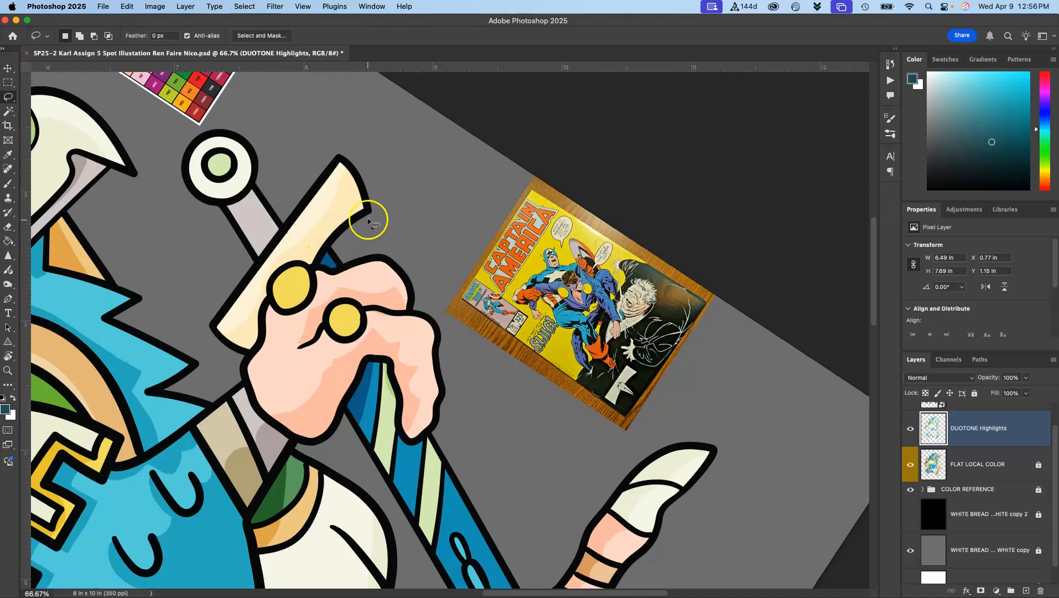
pyautogui.moveTo(357, 177); pyautogui.dragTo(326, 228)
pyautogui.click(403, 208)
pyautogui.moveTo(259, 175)
pyautogui.mouseDown()
pyautogui.moveTo(237, 138)
pyautogui.moveTo(241, 179)
pyautogui.moveTo(197, 199)
pyautogui.moveTo(220, 213)
pyautogui.mouseUp()
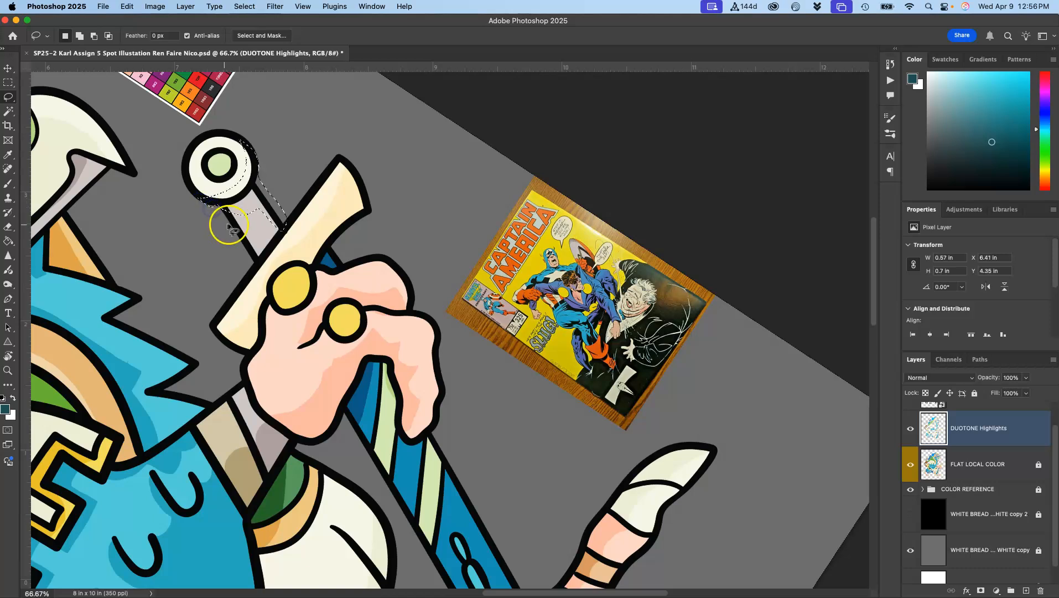
pyautogui.press('BackSpace')
pyautogui.click(310, 160)
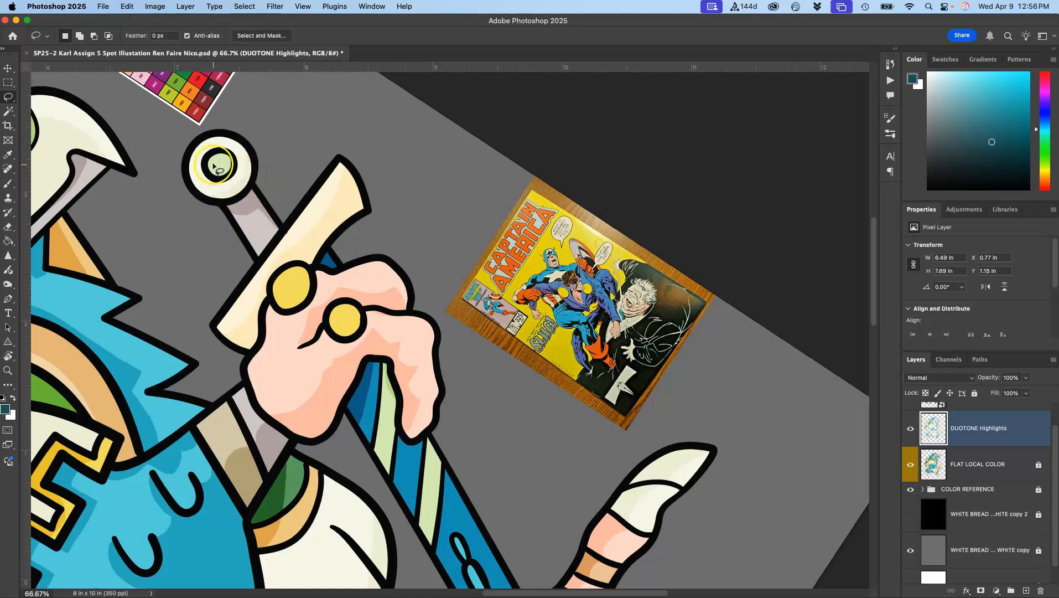
# Lasso a shadow within the green center of the sword pommel, delete its highlight color and deselect
pyautogui.moveTo(215, 155); pyautogui.dragTo(222, 159)
pyautogui.moveTo(215, 150); pyautogui.dragTo(219, 153)
pyautogui.press('BackSpace')
pyautogui.click(340, 99)
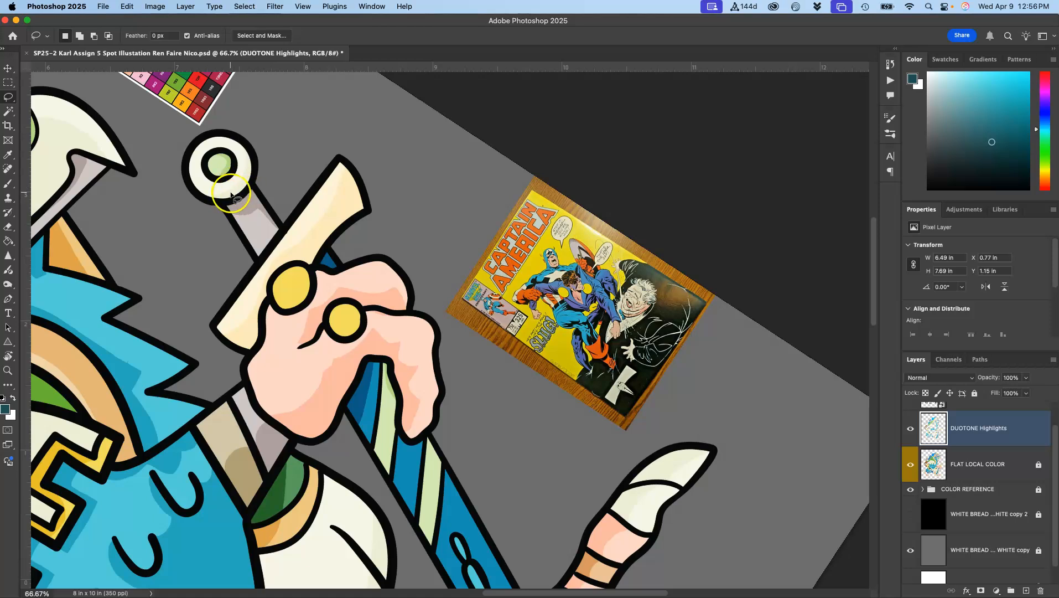
# Cut a long wavy shadow down the outer half of the striped blue scabbard and its cream tip, following the hand's outline
pyautogui.moveTo(335, 357); pyautogui.dragTo(479, 220)
pyautogui.moveTo(420, 374); pyautogui.dragTo(529, 318)
pyautogui.moveTo(515, 554)
pyautogui.mouseDown()
pyautogui.moveTo(504, 402)
pyautogui.moveTo(560, 299)
pyautogui.moveTo(557, 314)
pyautogui.moveTo(515, 225)
pyautogui.moveTo(503, 333)
pyautogui.moveTo(398, 392)
pyautogui.moveTo(480, 347)
pyautogui.moveTo(416, 403)
pyautogui.mouseUp()
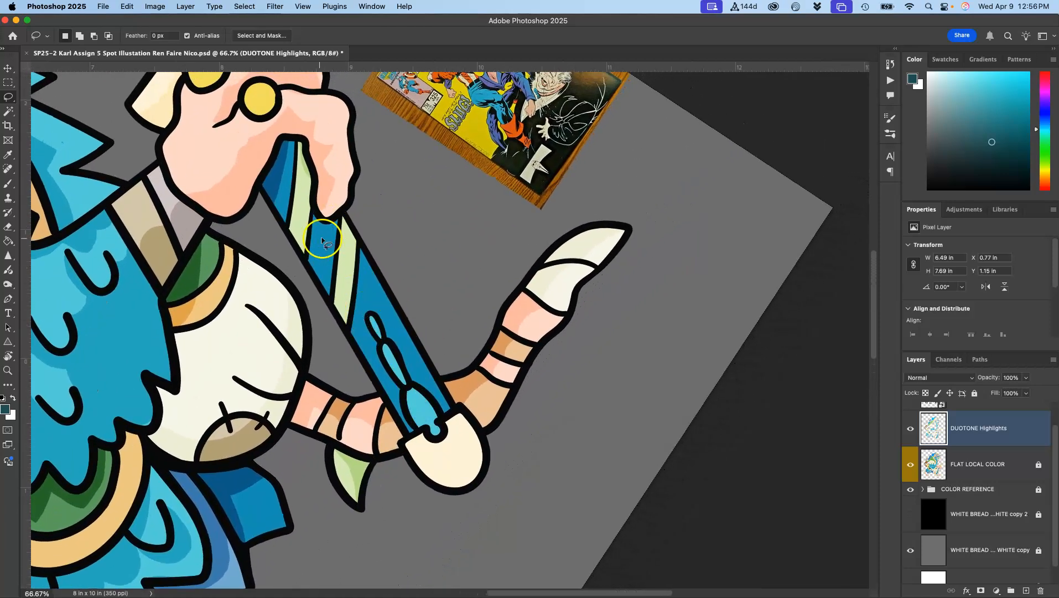
pyautogui.moveTo(283, 149)
pyautogui.mouseDown()
pyautogui.moveTo(309, 214)
pyautogui.moveTo(295, 165)
pyautogui.mouseUp()
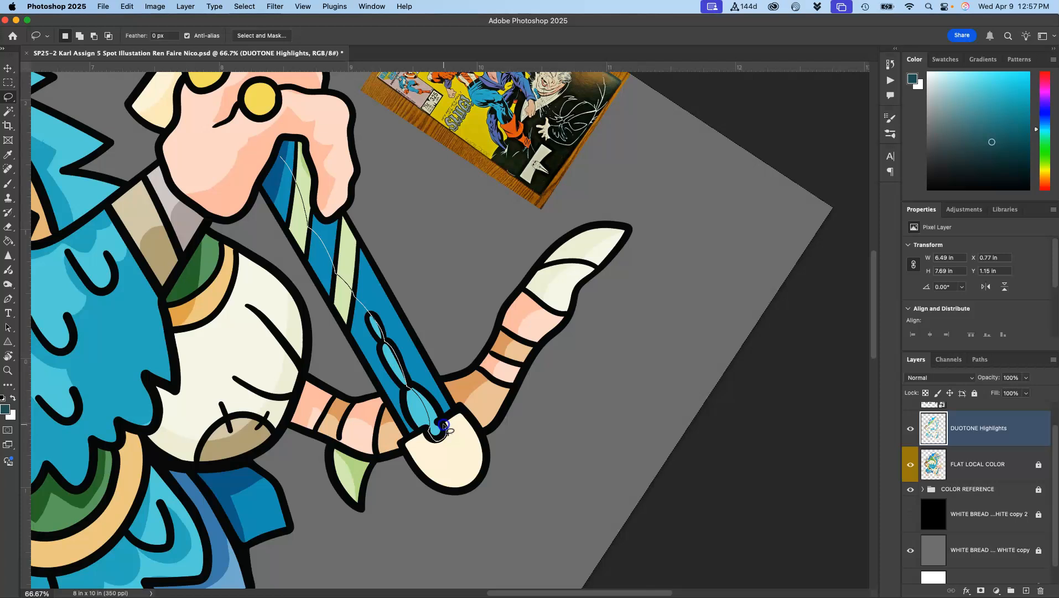
pyautogui.moveTo(457, 442)
pyautogui.mouseDown()
pyautogui.moveTo(451, 484)
pyautogui.moveTo(489, 507)
pyautogui.moveTo(503, 452)
pyautogui.mouseUp()
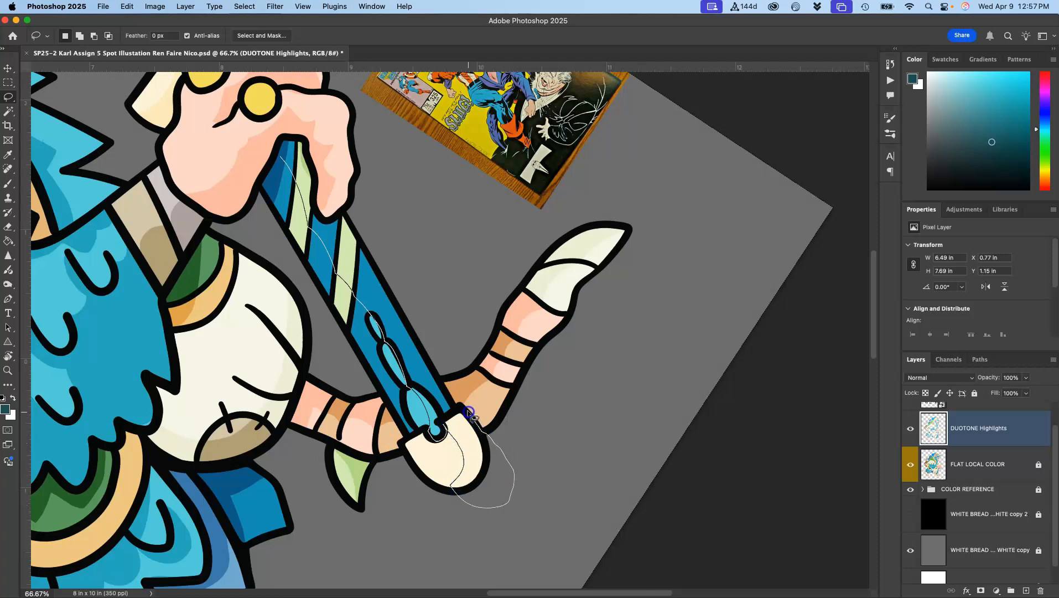
pyautogui.moveTo(440, 345)
pyautogui.mouseDown()
pyautogui.moveTo(413, 263)
pyautogui.moveTo(376, 207)
pyautogui.mouseUp()
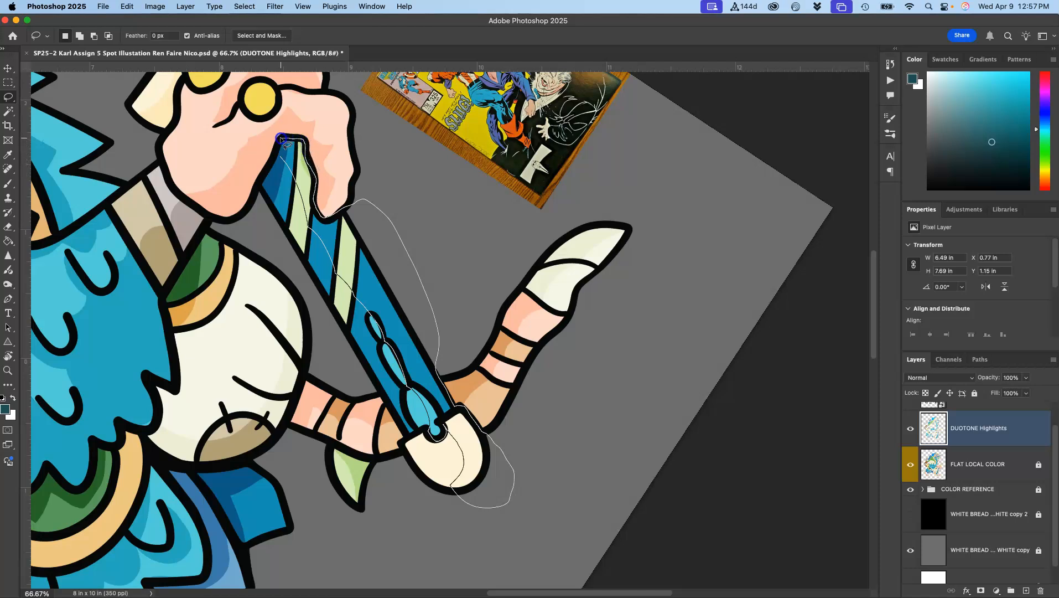
pyautogui.moveTo(280, 158)
pyautogui.mouseDown()
pyautogui.moveTo(309, 160)
pyautogui.moveTo(346, 203)
pyautogui.mouseUp()
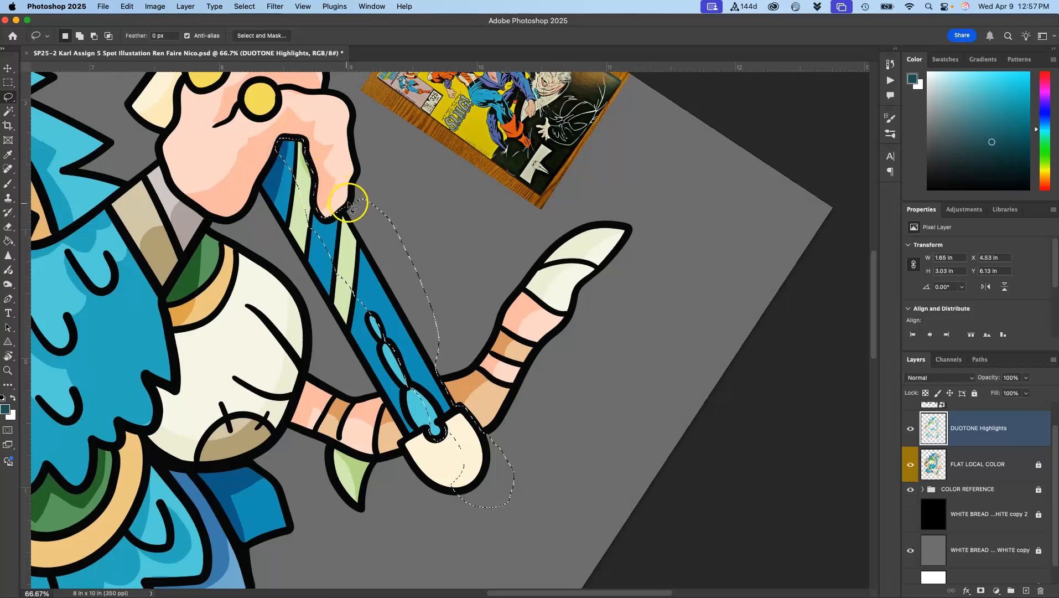
pyautogui.press('Delete')
pyautogui.click(426, 185)
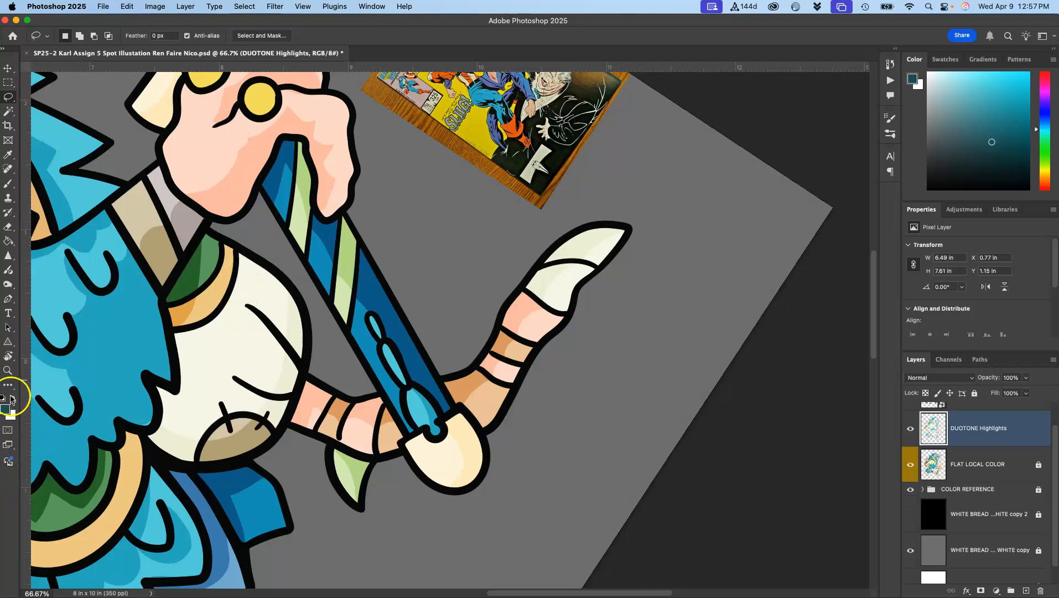
# Reset the canvas rotation to upright, restore the application window to a resizable size and enlarge the layer list area
pyautogui.click(9, 357)
pyautogui.doubleClick(9, 358)
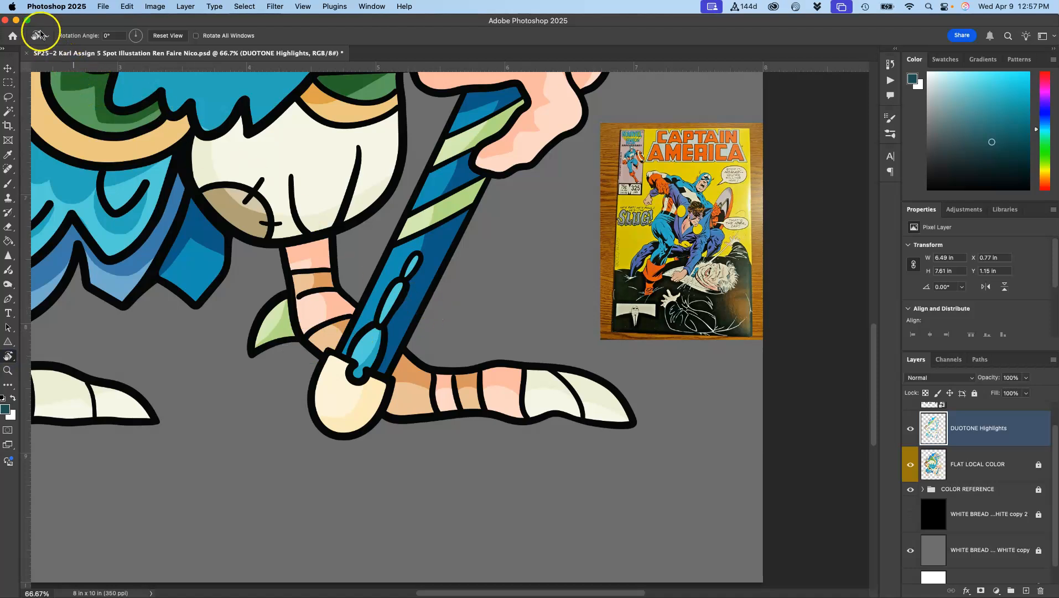
pyautogui.click(26, 21)
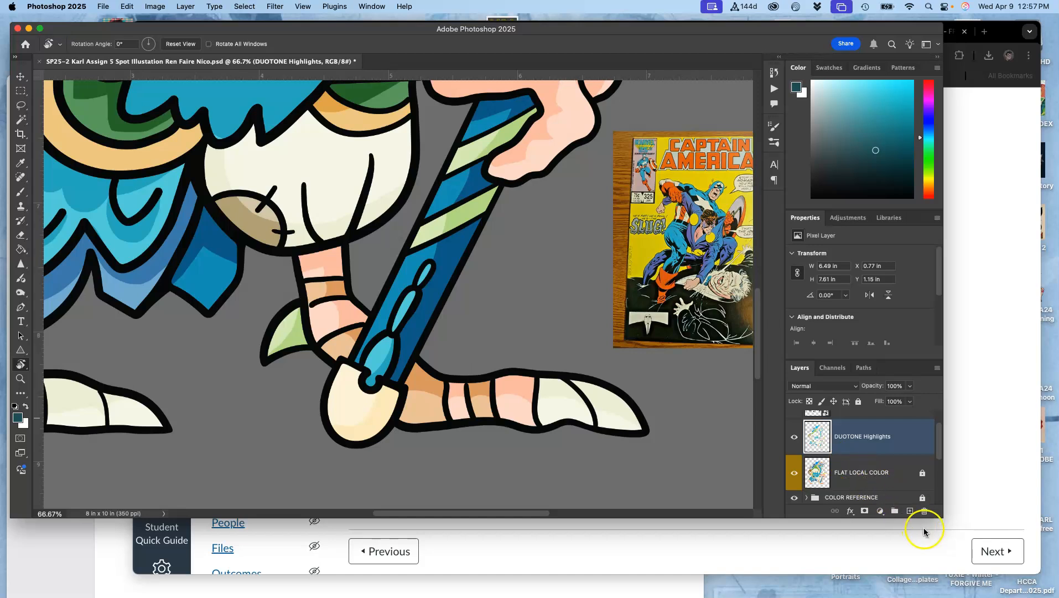
pyautogui.moveTo(941, 515); pyautogui.dragTo(1052, 593)
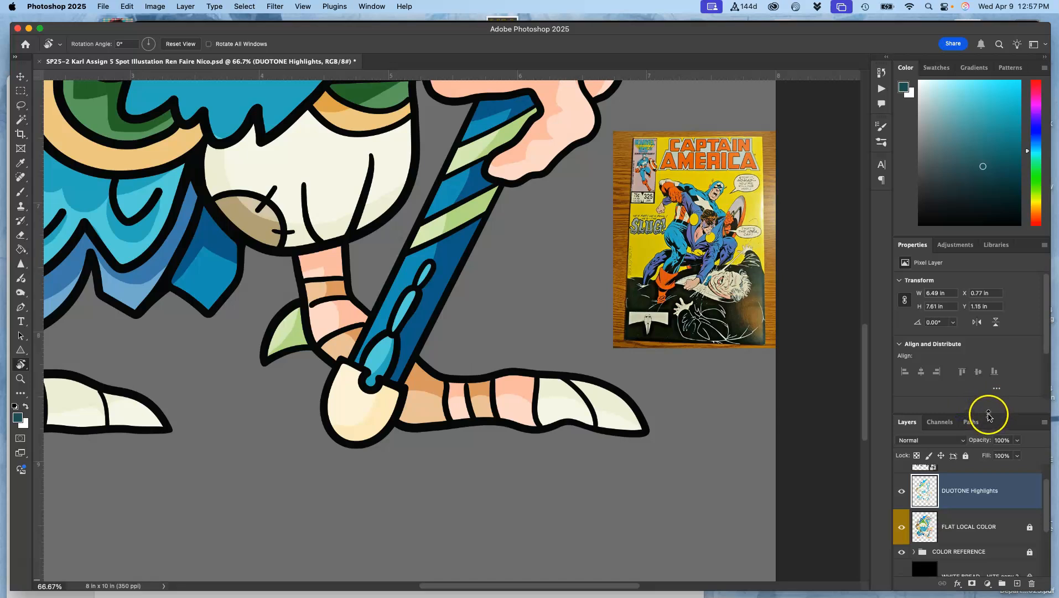
pyautogui.moveTo(986, 413); pyautogui.dragTo(1015, 257)
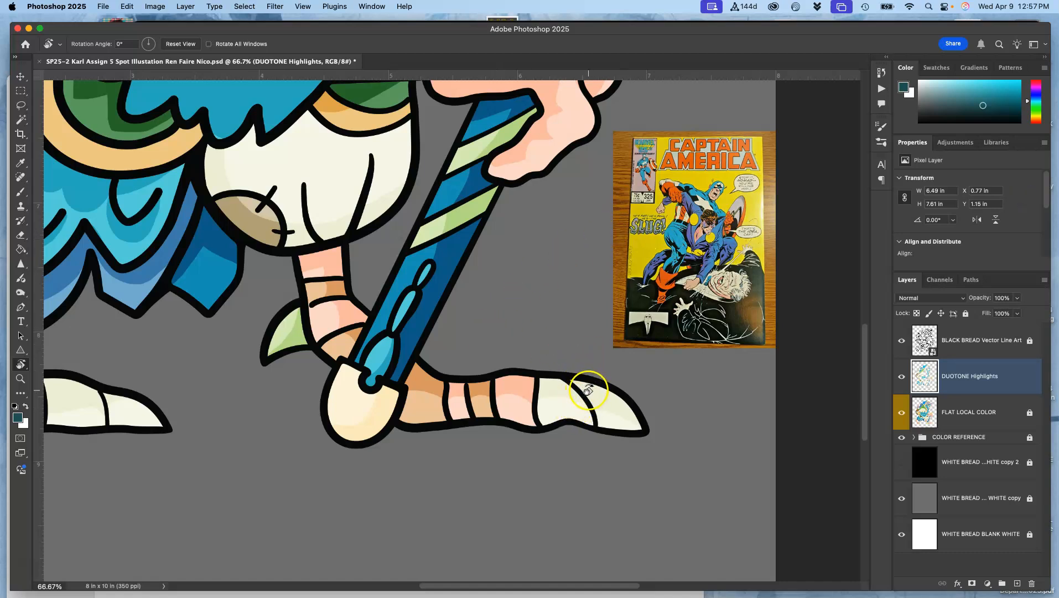
# Cut lassoed shadows into the cream straps and knot of the brown backpack, following the curved strap's outer edge, and deselect
pyautogui.press('super+minus')
pyautogui.press('super+minus')
pyautogui.moveTo(467, 314); pyautogui.dragTo(565, 466)
pyautogui.moveTo(546, 355); pyautogui.dragTo(522, 391)
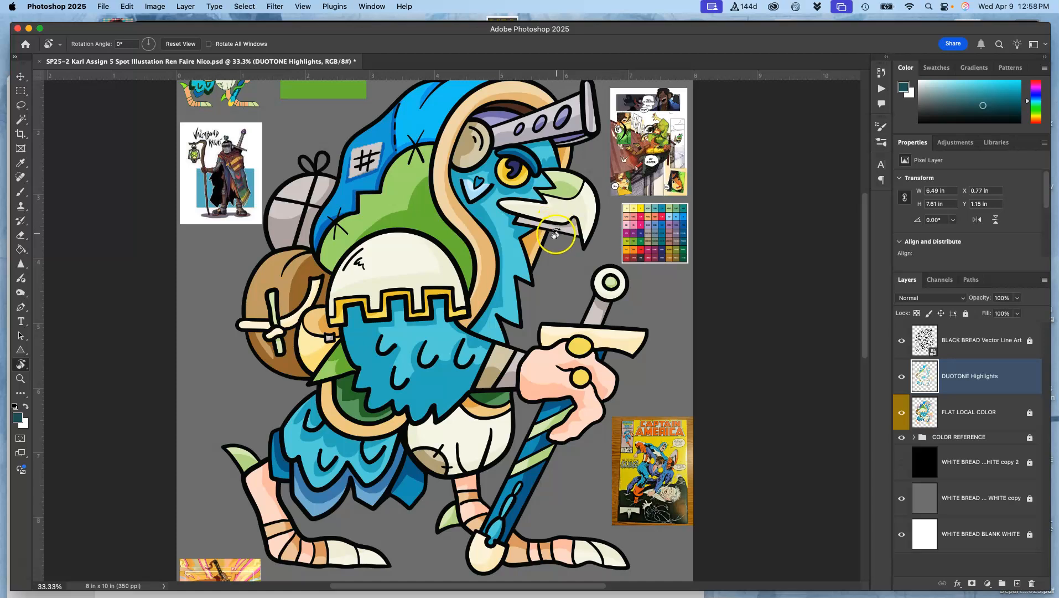
pyautogui.moveTo(579, 227); pyautogui.dragTo(573, 244)
pyautogui.press('super+equal')
pyautogui.press('super+equal')
pyautogui.press('super+equal')
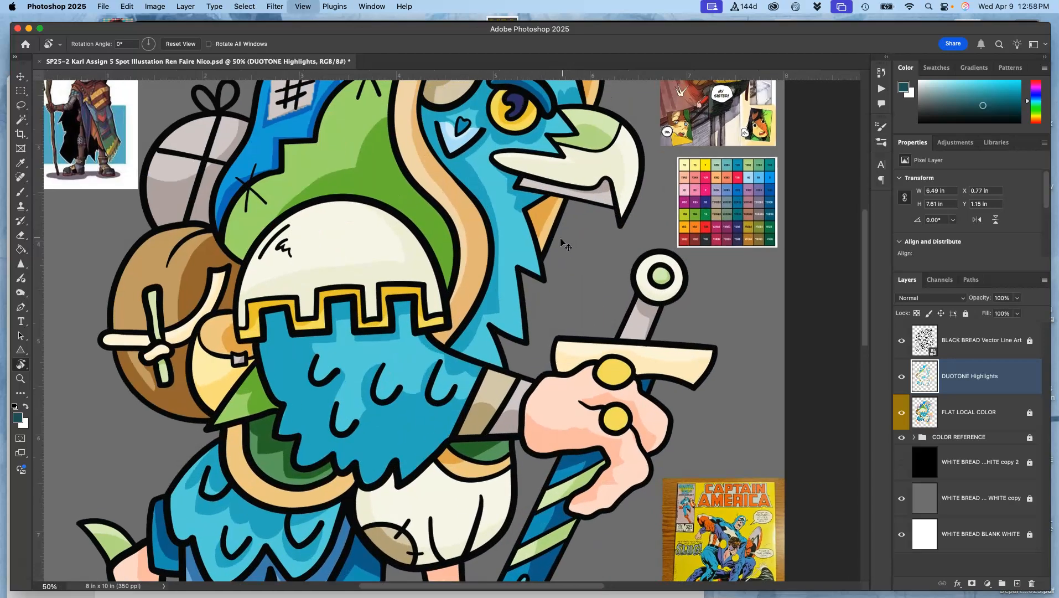
pyautogui.moveTo(446, 318); pyautogui.dragTo(702, 208)
pyautogui.moveTo(509, 264); pyautogui.dragTo(683, 277)
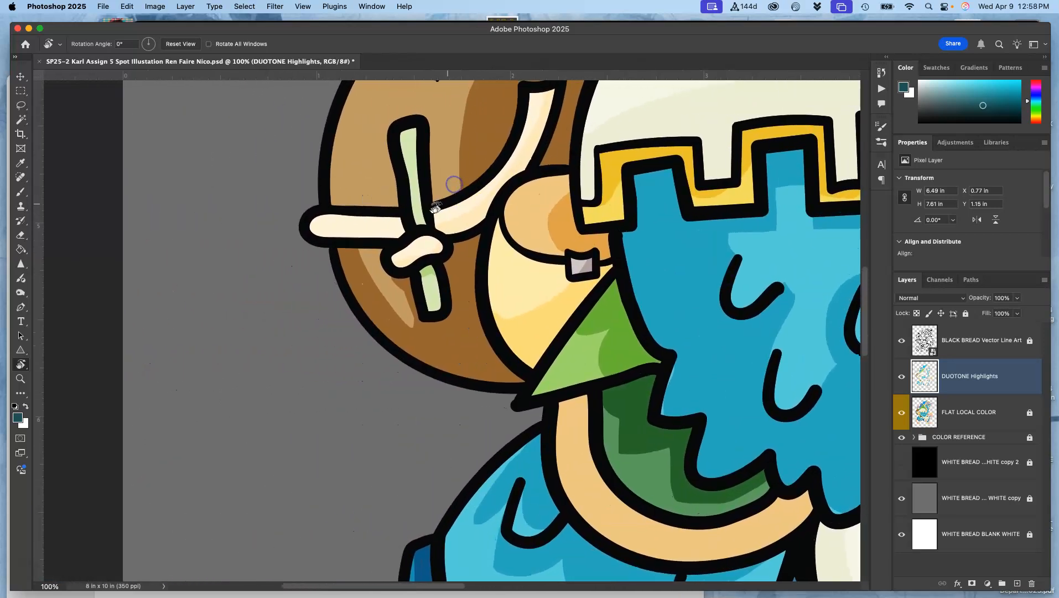
pyautogui.click(21, 106)
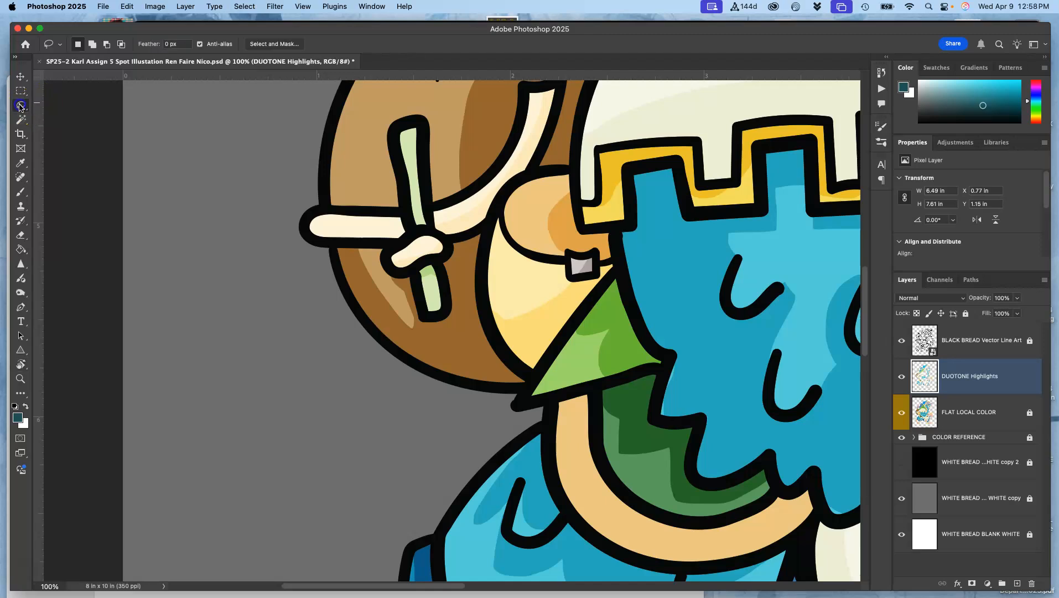
pyautogui.moveTo(308, 226); pyautogui.dragTo(313, 227)
pyautogui.moveTo(296, 228); pyautogui.dragTo(297, 229)
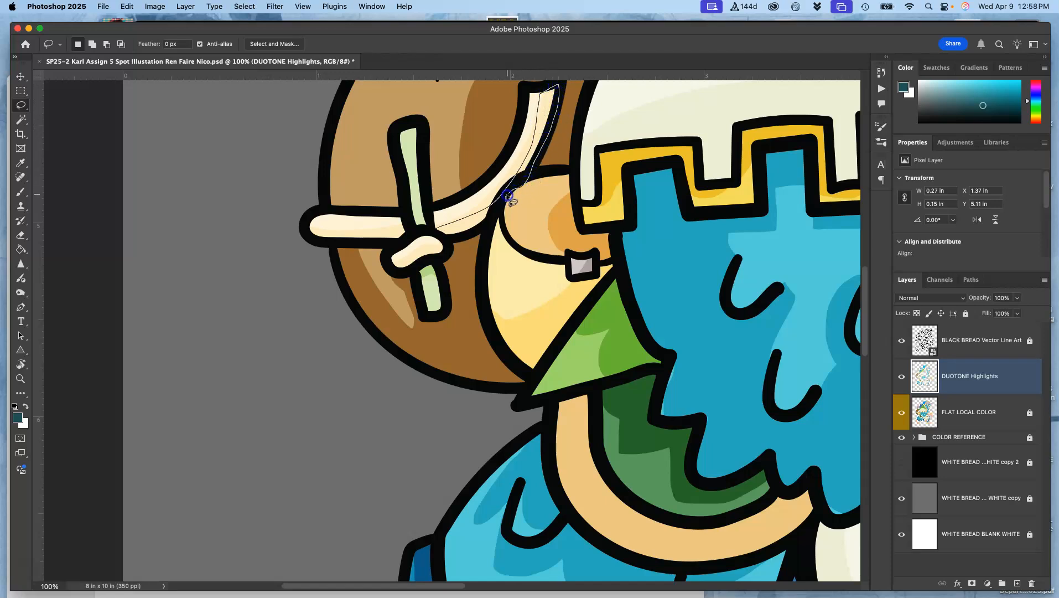
pyautogui.moveTo(449, 242); pyautogui.dragTo(438, 233)
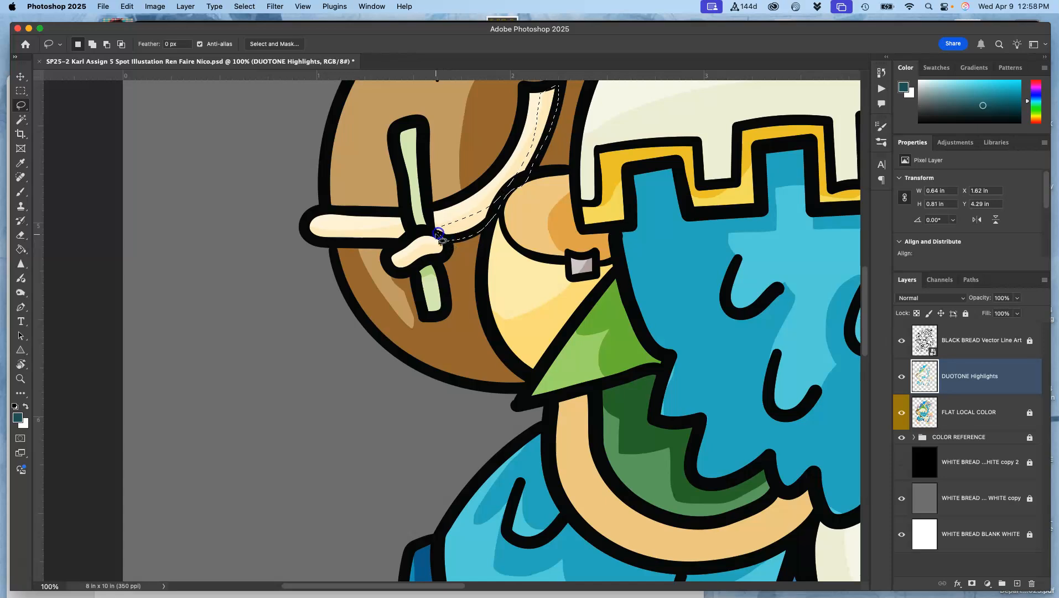
pyautogui.click(515, 166)
# Lasso a shadow along the curved crease at the top of the brown backpack, delete its highlight color and deselect
pyautogui.moveTo(560, 263); pyautogui.dragTo(485, 348)
pyautogui.moveTo(321, 253); pyautogui.dragTo(325, 251)
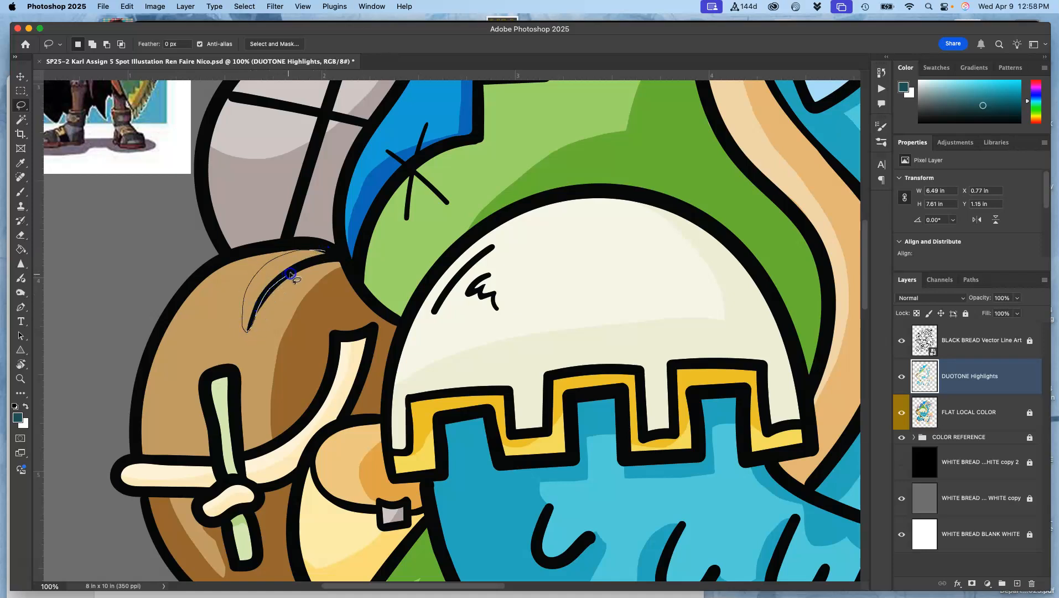
pyautogui.moveTo(336, 254); pyautogui.dragTo(336, 256)
pyautogui.press('Delete')
pyautogui.click(246, 333)
# Try to cut a thin shadow along the vertical string of the gray bundle
pyautogui.moveTo(401, 320); pyautogui.dragTo(334, 473)
pyautogui.moveTo(394, 305); pyautogui.dragTo(354, 377)
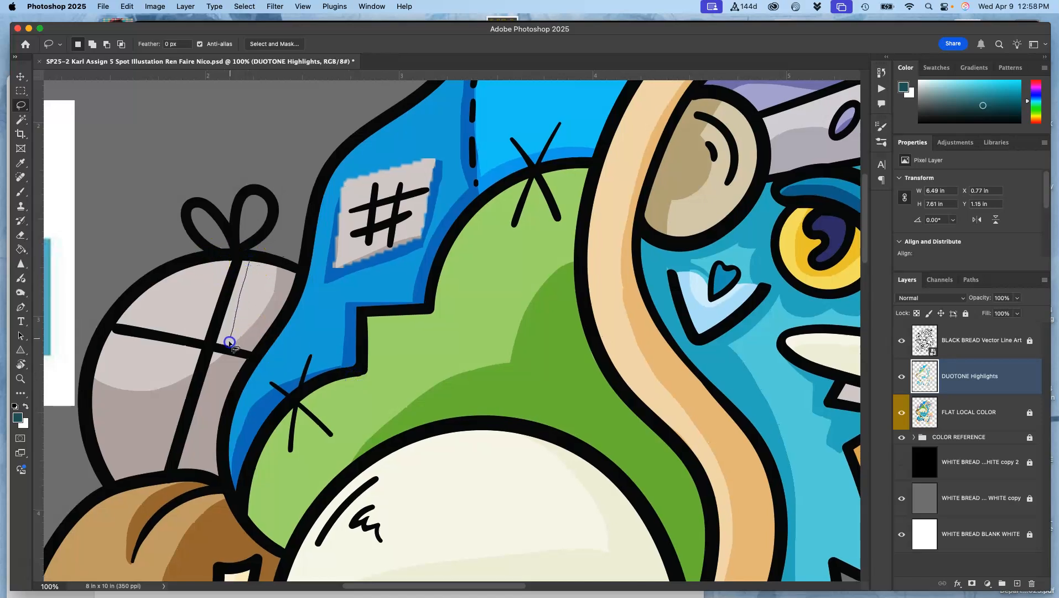
pyautogui.moveTo(244, 261)
pyautogui.mouseDown()
pyautogui.moveTo(279, 242)
pyautogui.moveTo(252, 328)
pyautogui.moveTo(231, 329)
pyautogui.moveTo(206, 398)
pyautogui.mouseUp()
pyautogui.press('super+z')
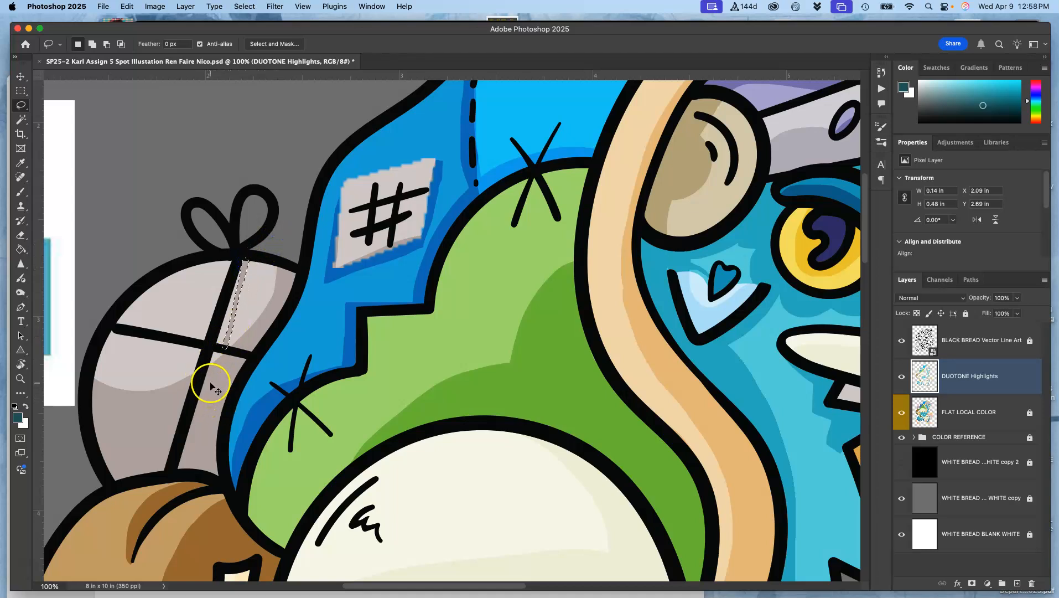
pyautogui.press('super+d')
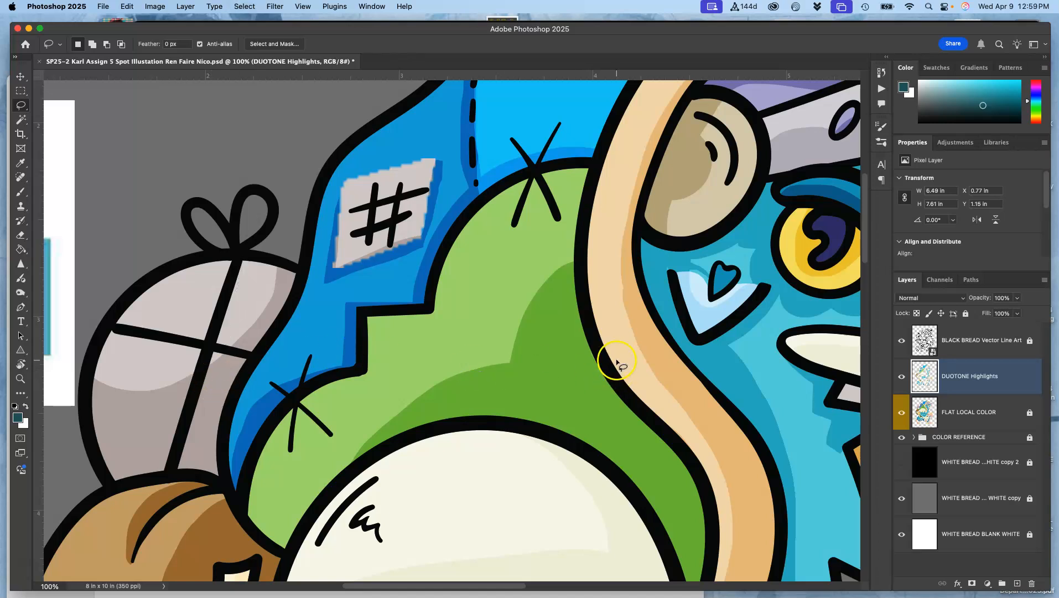
# Examine the whole illustration and the hood and face up close for areas still missing shadows
pyautogui.press('super+minus')
pyautogui.press('super+minus')
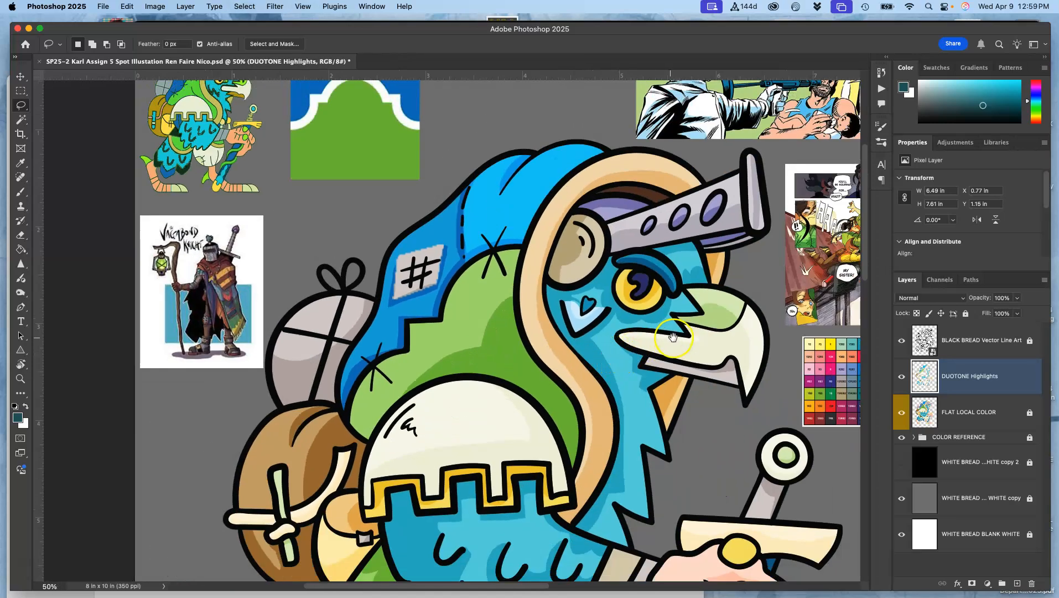
pyautogui.moveTo(667, 342); pyautogui.dragTo(631, 325)
pyautogui.press('super+minus')
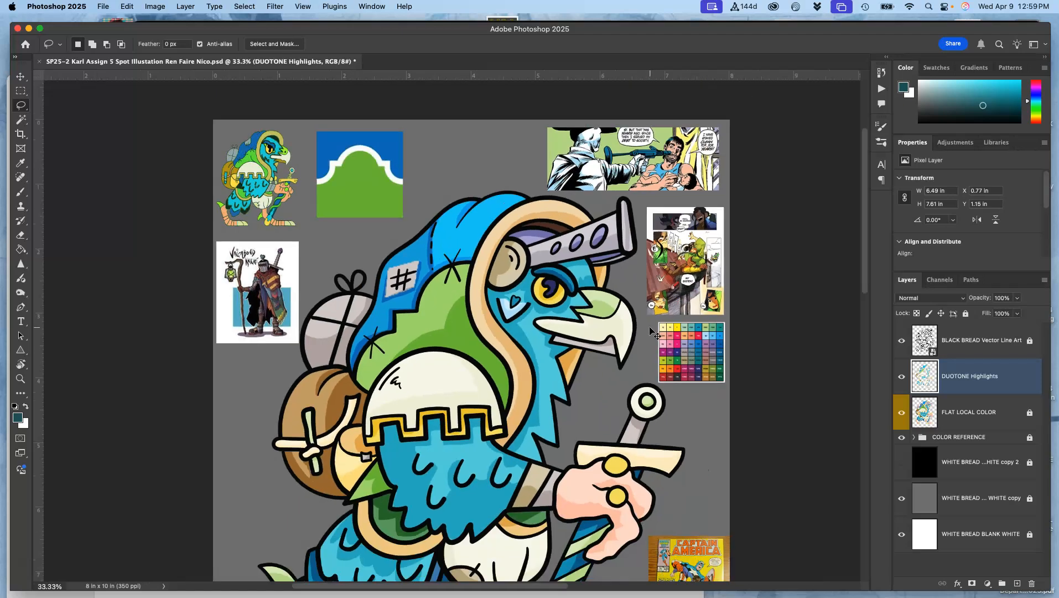
pyautogui.press('super+minus')
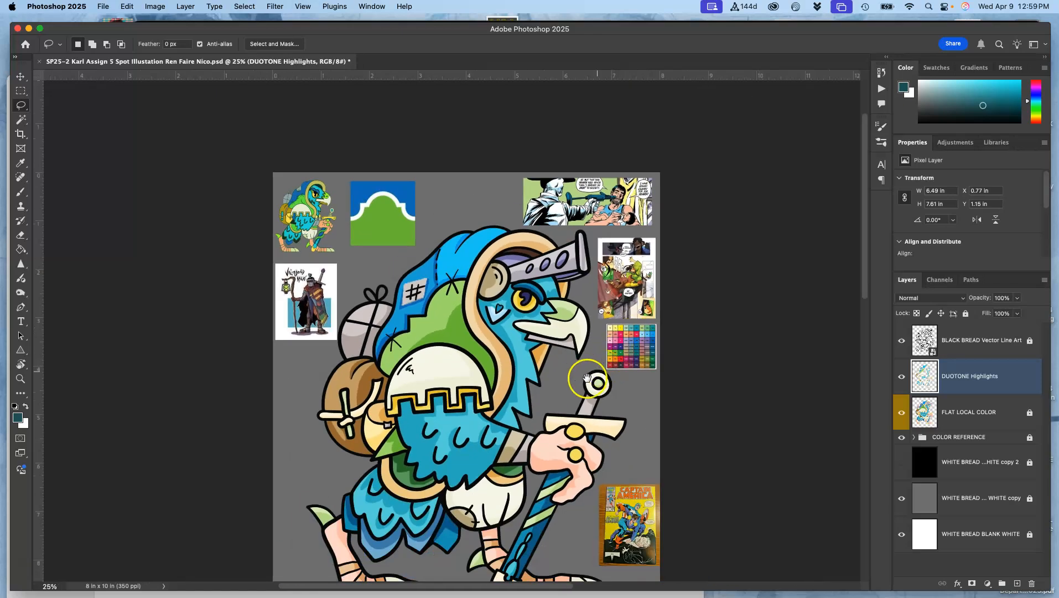
pyautogui.scroll(-2, 589, 360)
pyautogui.press('super+plus')
pyautogui.press('super+plus')
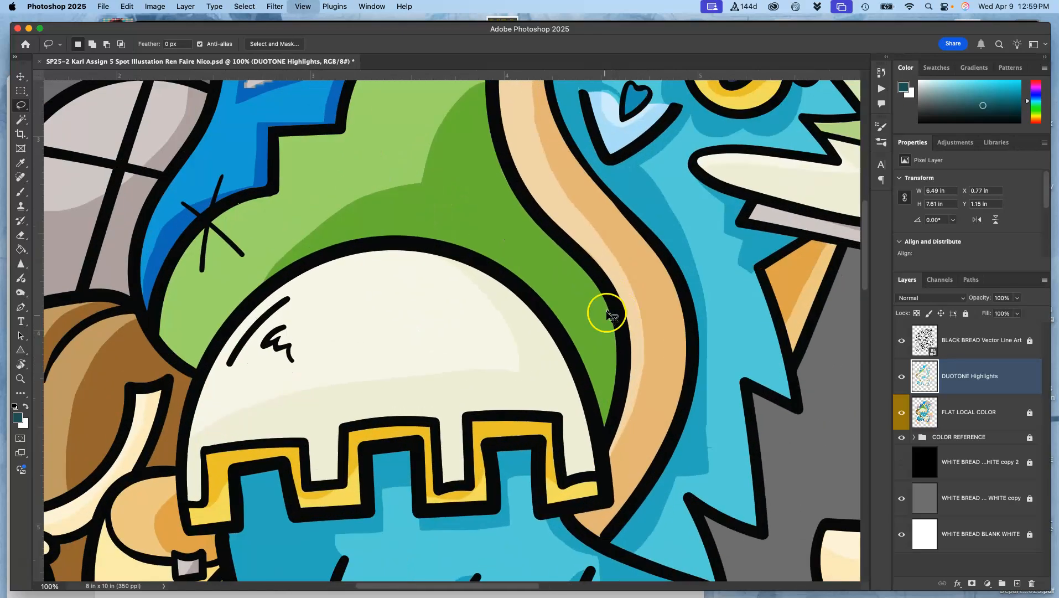
pyautogui.moveTo(596, 253); pyautogui.dragTo(578, 285)
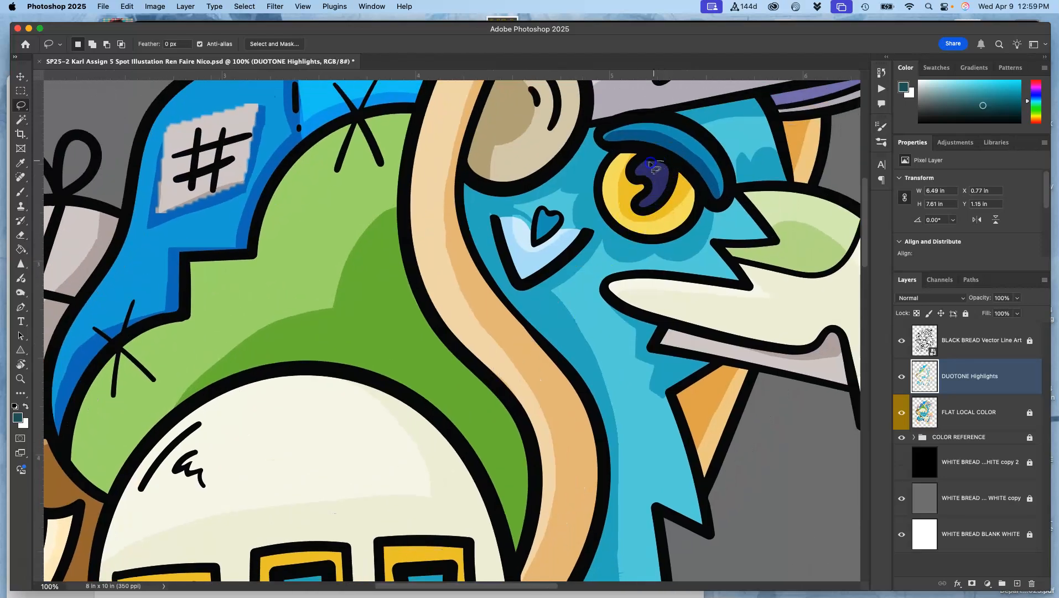
pyautogui.press('super+d')
pyautogui.press('super+minus')
pyautogui.press('super+minus')
pyautogui.press('super+minus')
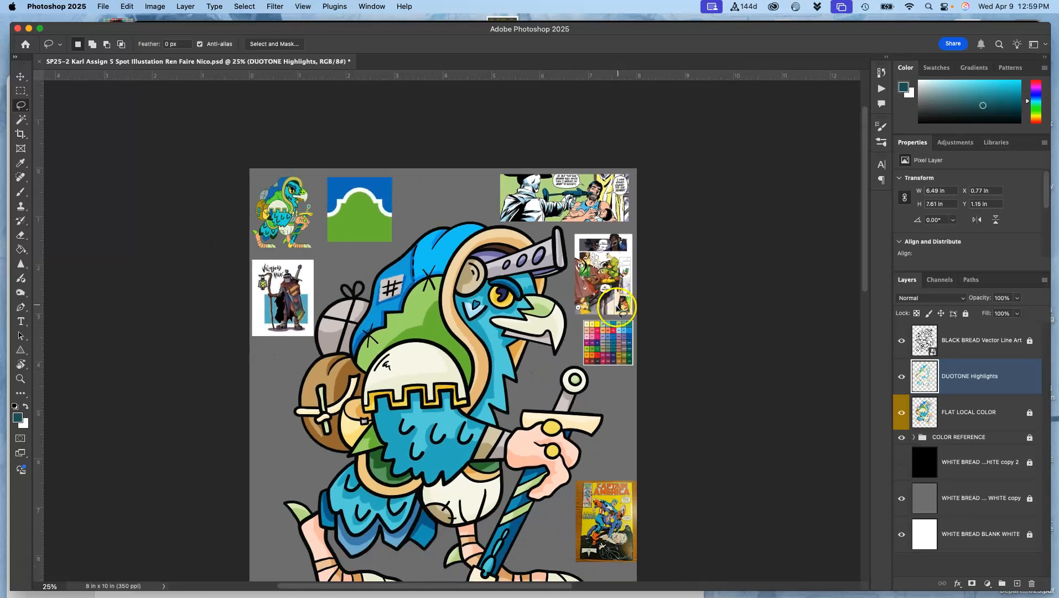
pyautogui.moveTo(569, 341); pyautogui.dragTo(539, 267)
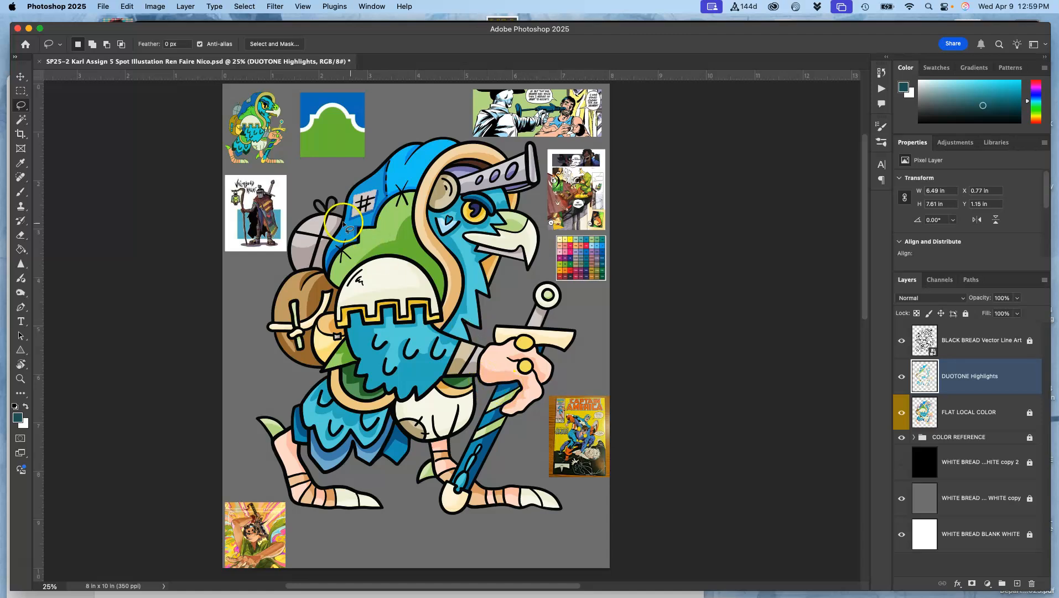
# Compare the artwork with the DUOTONE Highlights layer hidden and shown, leaving it visible, and lock the layer
pyautogui.click(902, 377)
pyautogui.click(901, 377)
pyautogui.click(901, 377)
pyautogui.click(902, 377)
pyautogui.click(966, 314)
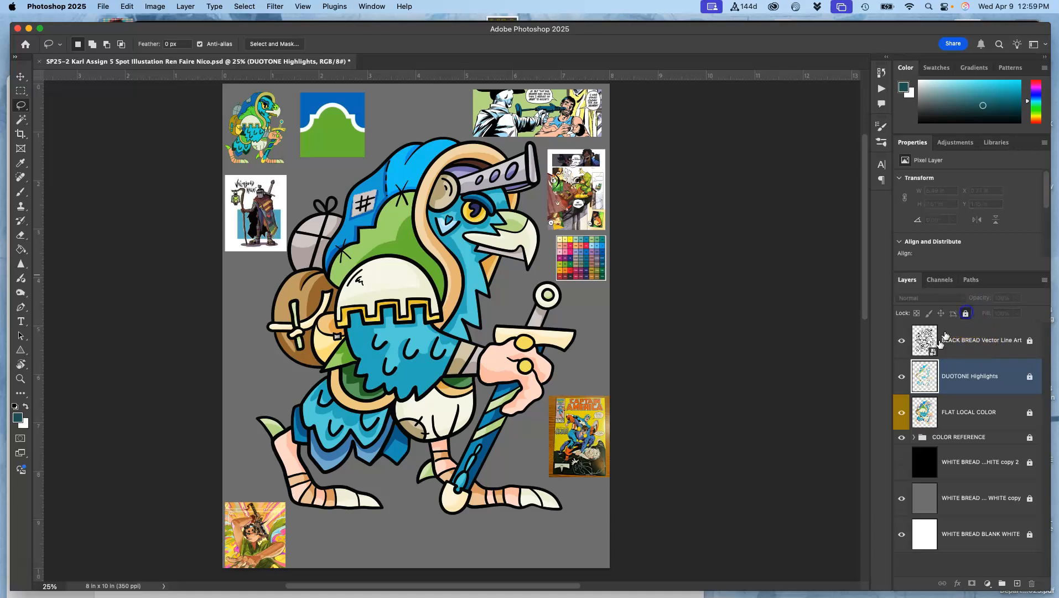
# Duplicate the FLAT LOCAL COLOR layer, unlock the copy and rename it DUOTONE SHADOWS
pyautogui.click(962, 410)
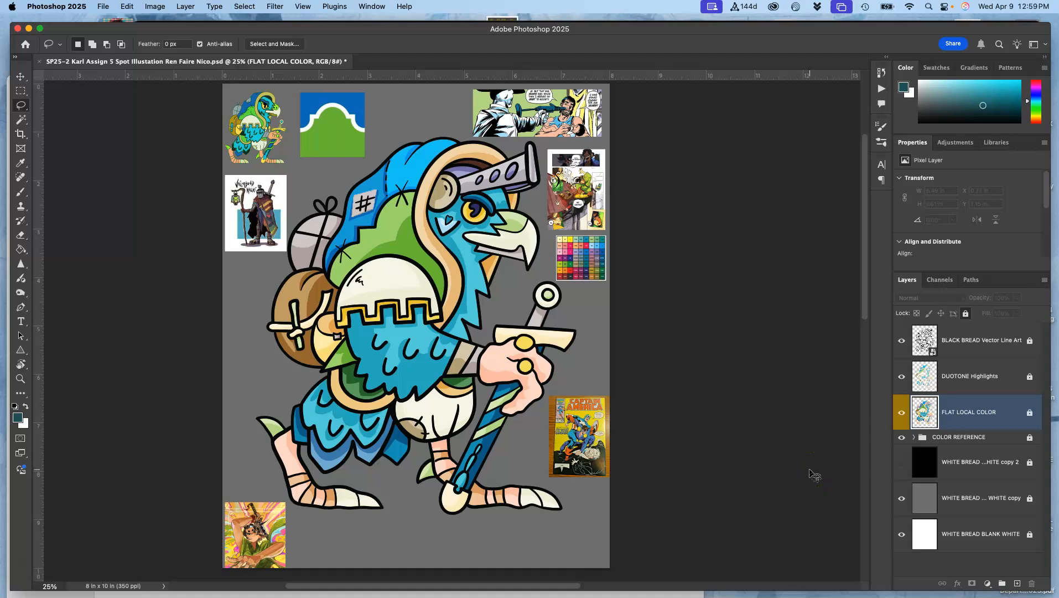
pyautogui.press('super+j')
pyautogui.click(964, 412)
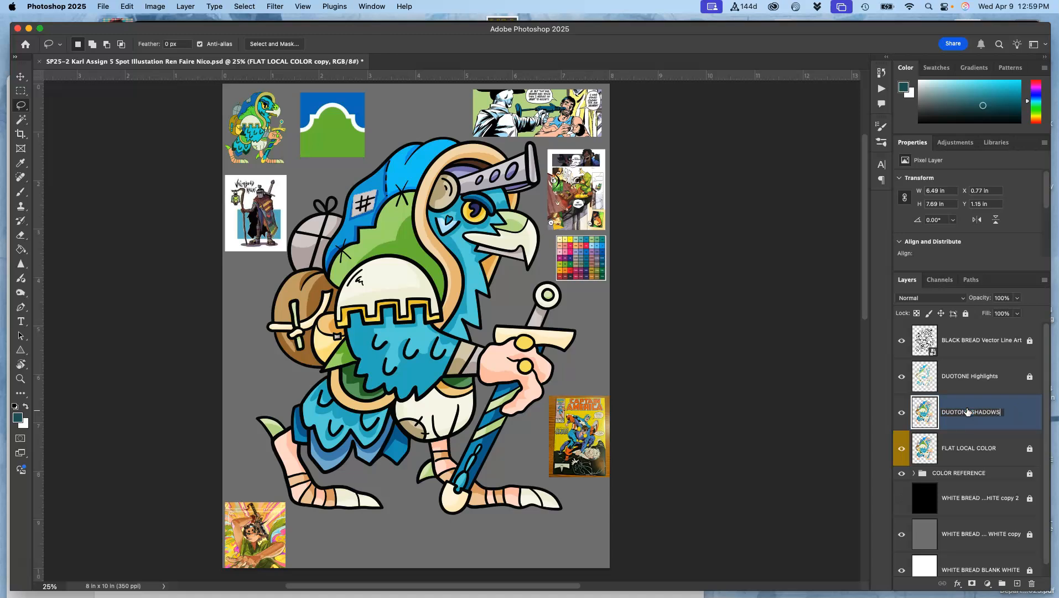
pyautogui.click(788, 381)
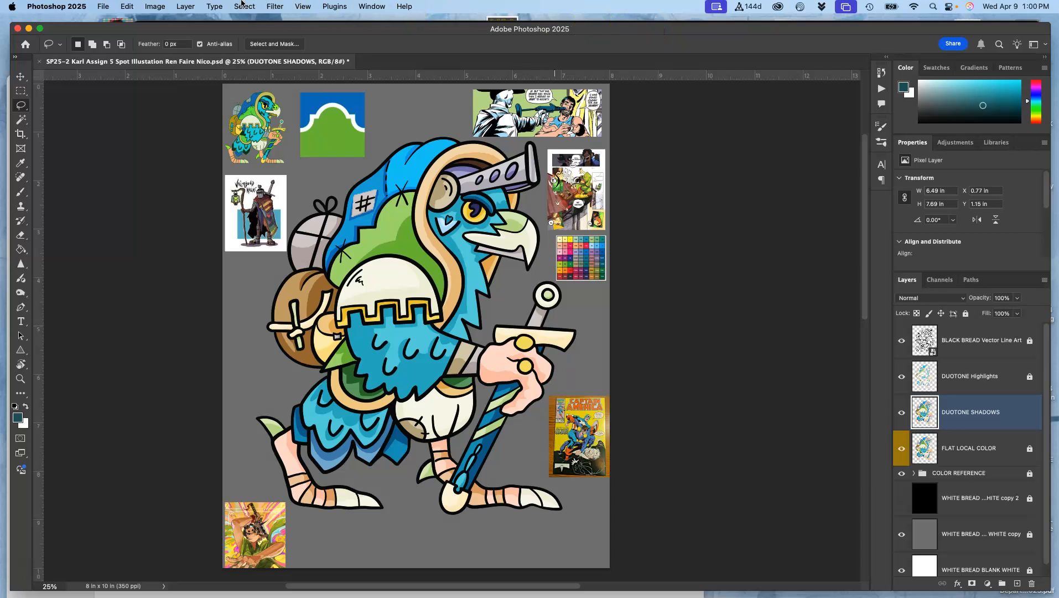
# Darken the DUOTONE SHADOWS layer with a Levels adjustment, setting the midtone input to 0.64
pyautogui.click(155, 6)
pyautogui.moveTo(177, 37)
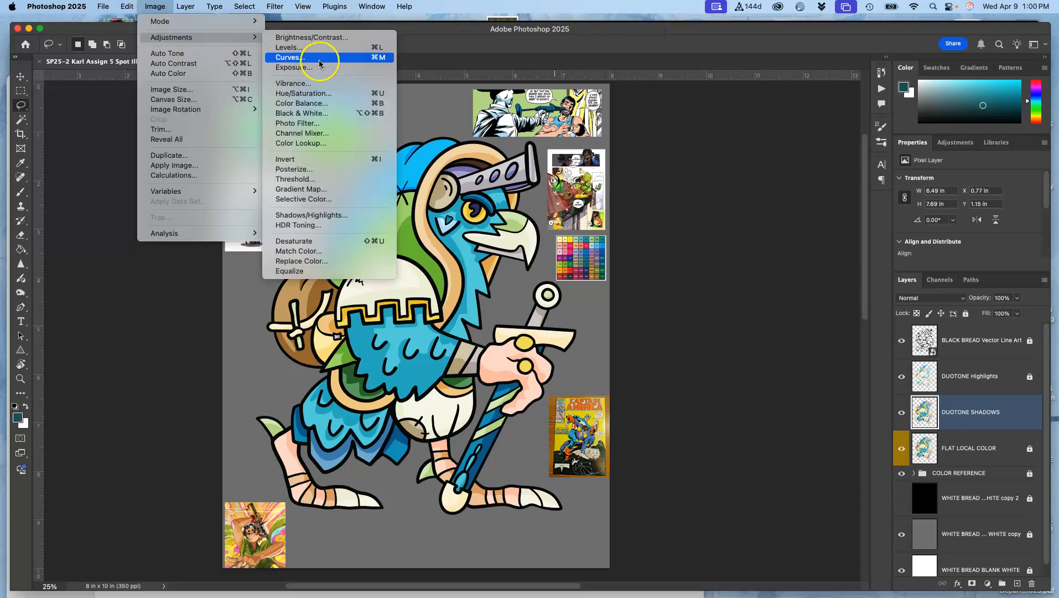
pyautogui.click(293, 47)
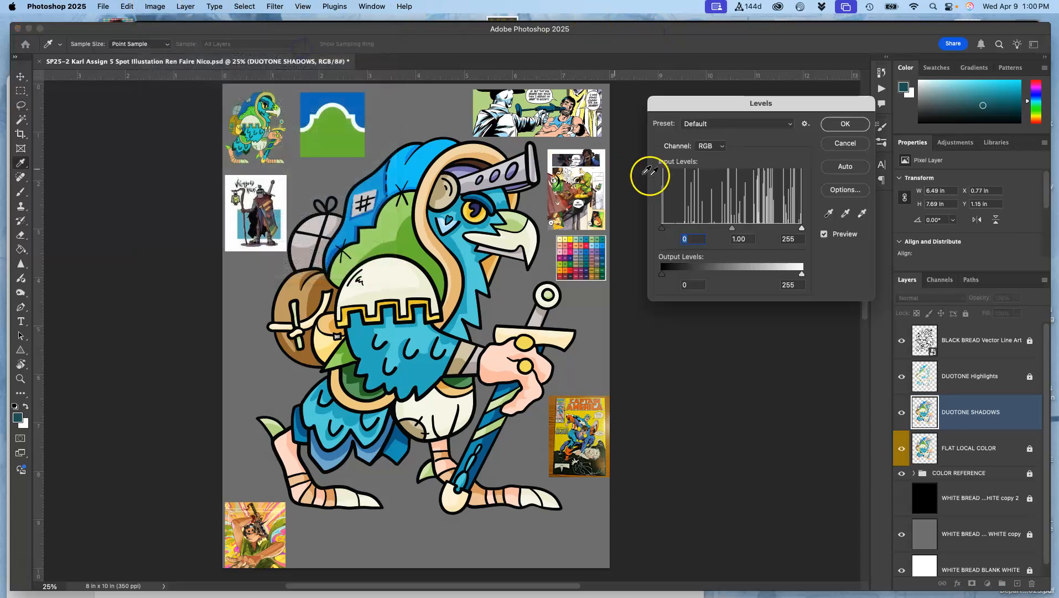
pyautogui.moveTo(733, 230); pyautogui.dragTo(751, 230)
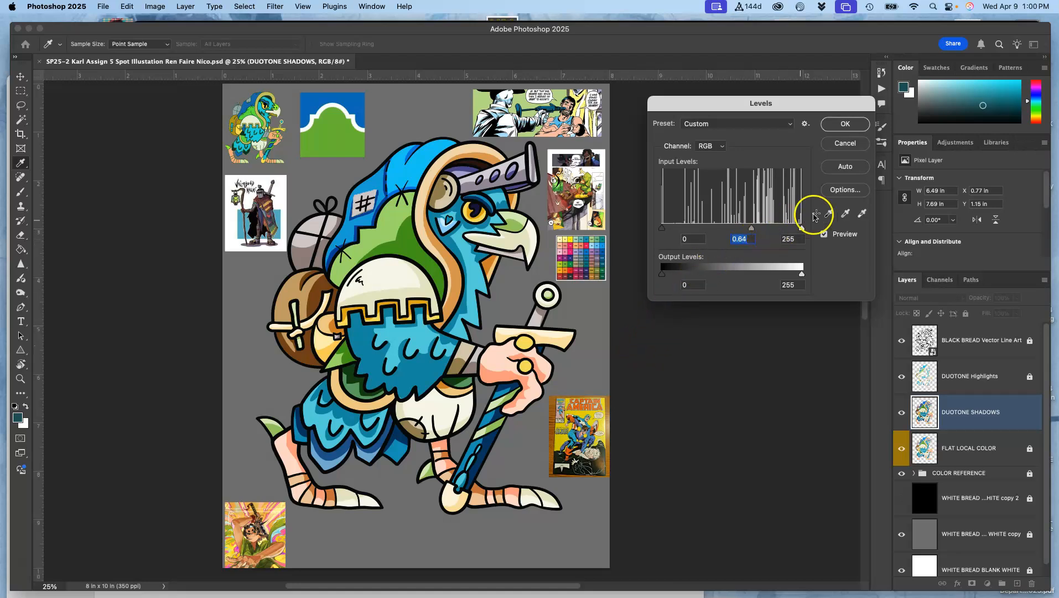
pyautogui.click(850, 123)
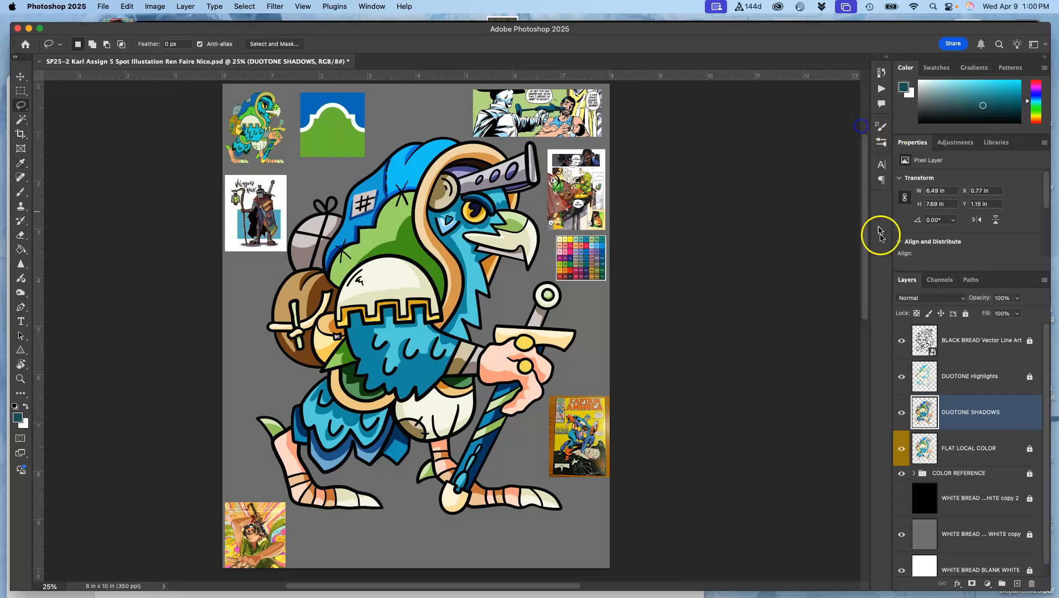
# Compare the artwork with DUOTONE SHADOWS hidden and shown, leaving it visible, and hide the COLOR REFERENCE group
pyautogui.click(902, 413)
pyautogui.click(902, 412)
pyautogui.click(903, 413)
pyautogui.click(902, 412)
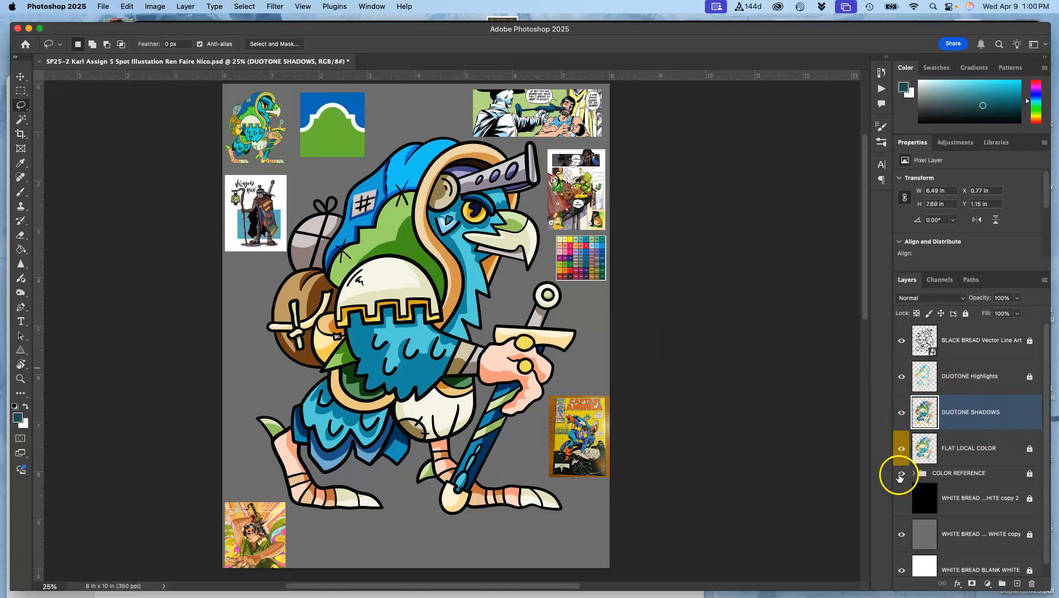
pyautogui.click(902, 473)
# Lasso a wavy area around the feather marks on the upper wing, delete its dark shadow color and deselect
pyautogui.press('super+equal')
pyautogui.press('super+equal')
pyautogui.press('super+equal')
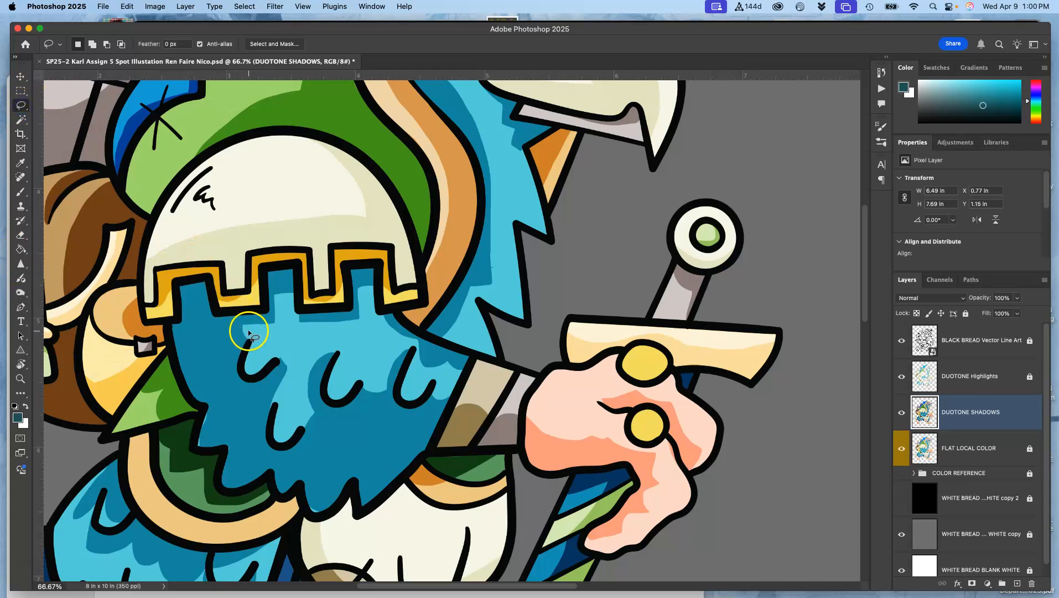
pyautogui.moveTo(248, 324)
pyautogui.mouseDown()
pyautogui.moveTo(210, 327)
pyautogui.moveTo(195, 314)
pyautogui.moveTo(196, 360)
pyautogui.moveTo(230, 353)
pyautogui.moveTo(224, 387)
pyautogui.mouseUp()
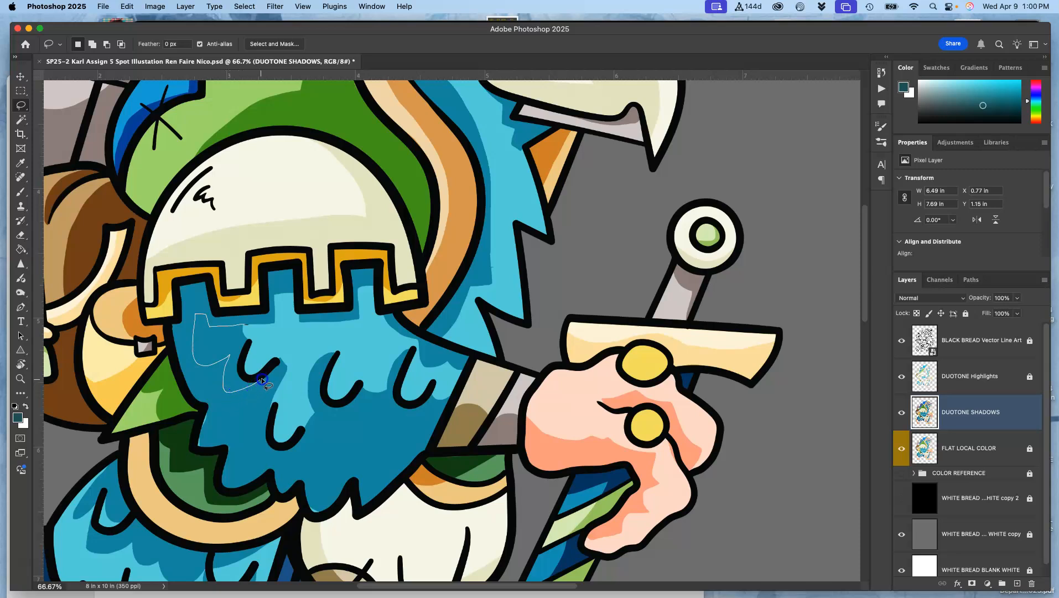
pyautogui.moveTo(275, 366)
pyautogui.mouseDown()
pyautogui.moveTo(262, 385)
pyautogui.moveTo(271, 438)
pyautogui.mouseUp()
pyautogui.moveTo(321, 443); pyautogui.dragTo(344, 418)
pyautogui.moveTo(361, 415)
pyautogui.mouseDown()
pyautogui.moveTo(425, 412)
pyautogui.moveTo(454, 387)
pyautogui.moveTo(423, 376)
pyautogui.moveTo(408, 343)
pyautogui.moveTo(266, 327)
pyautogui.mouseUp()
pyautogui.click(275, 324)
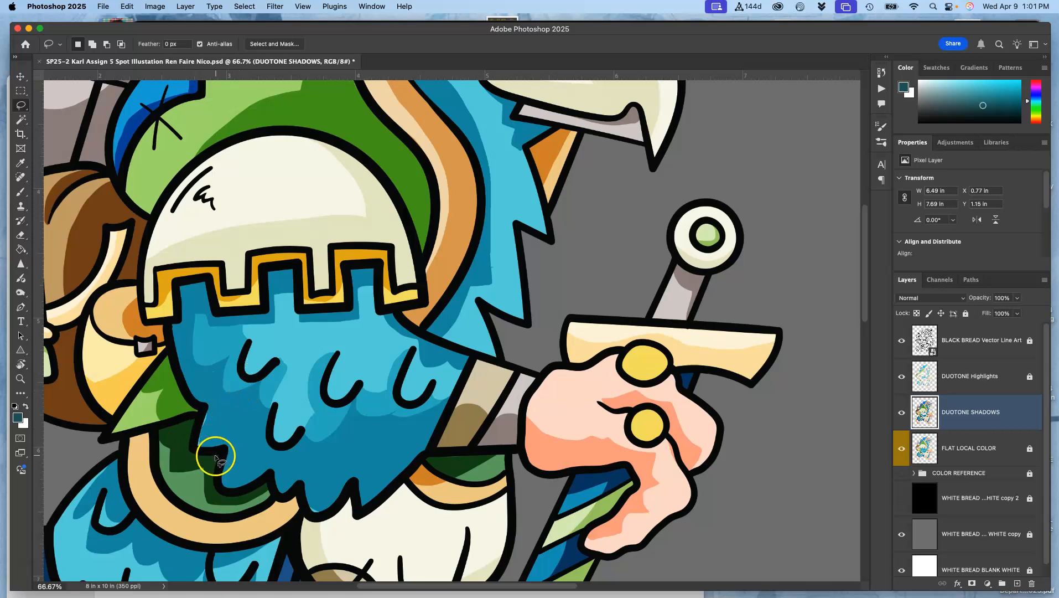
# Lasso a small area around the uppermost feather mark on the tail, delete its dark shadow color and deselect
pyautogui.moveTo(120, 468)
pyautogui.mouseDown()
pyautogui.moveTo(103, 488)
pyautogui.moveTo(115, 519)
pyautogui.moveTo(131, 508)
pyautogui.moveTo(130, 482)
pyautogui.mouseUp()
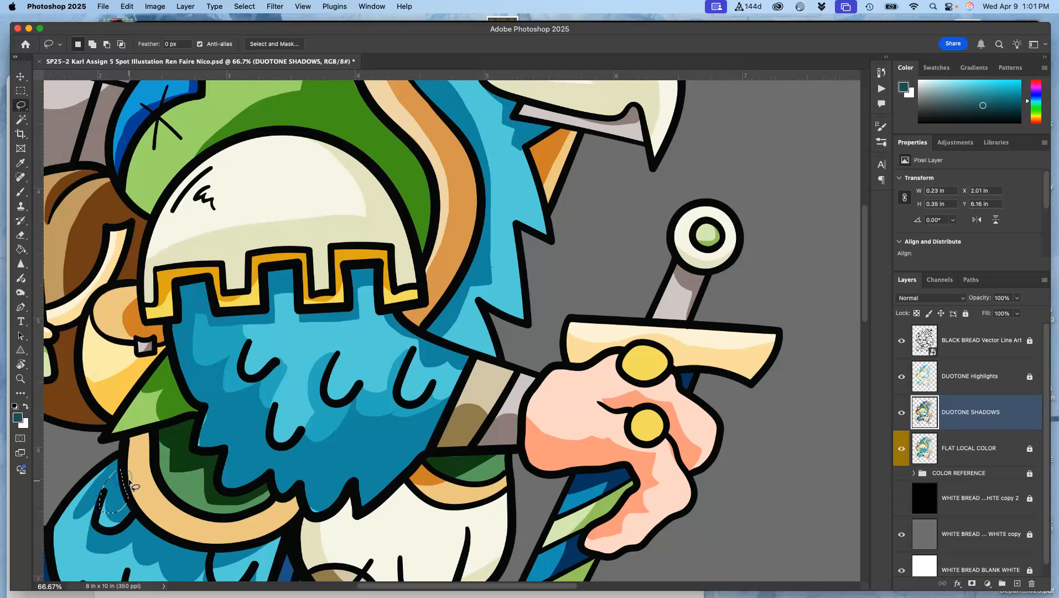
pyautogui.press('BackSpace')
pyautogui.press('super+d')
pyautogui.moveTo(199, 488); pyautogui.dragTo(250, 410)
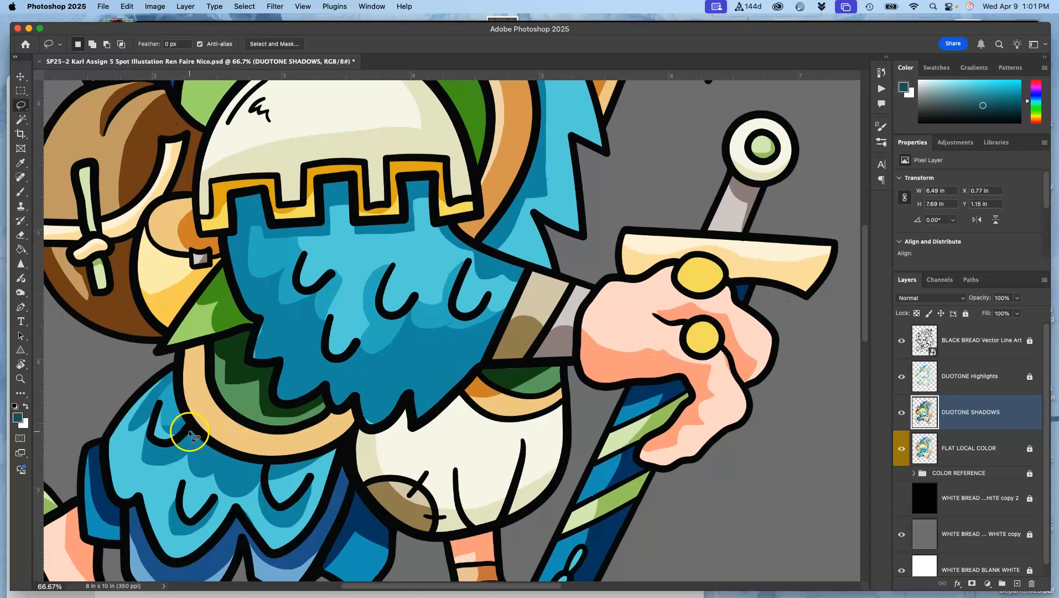